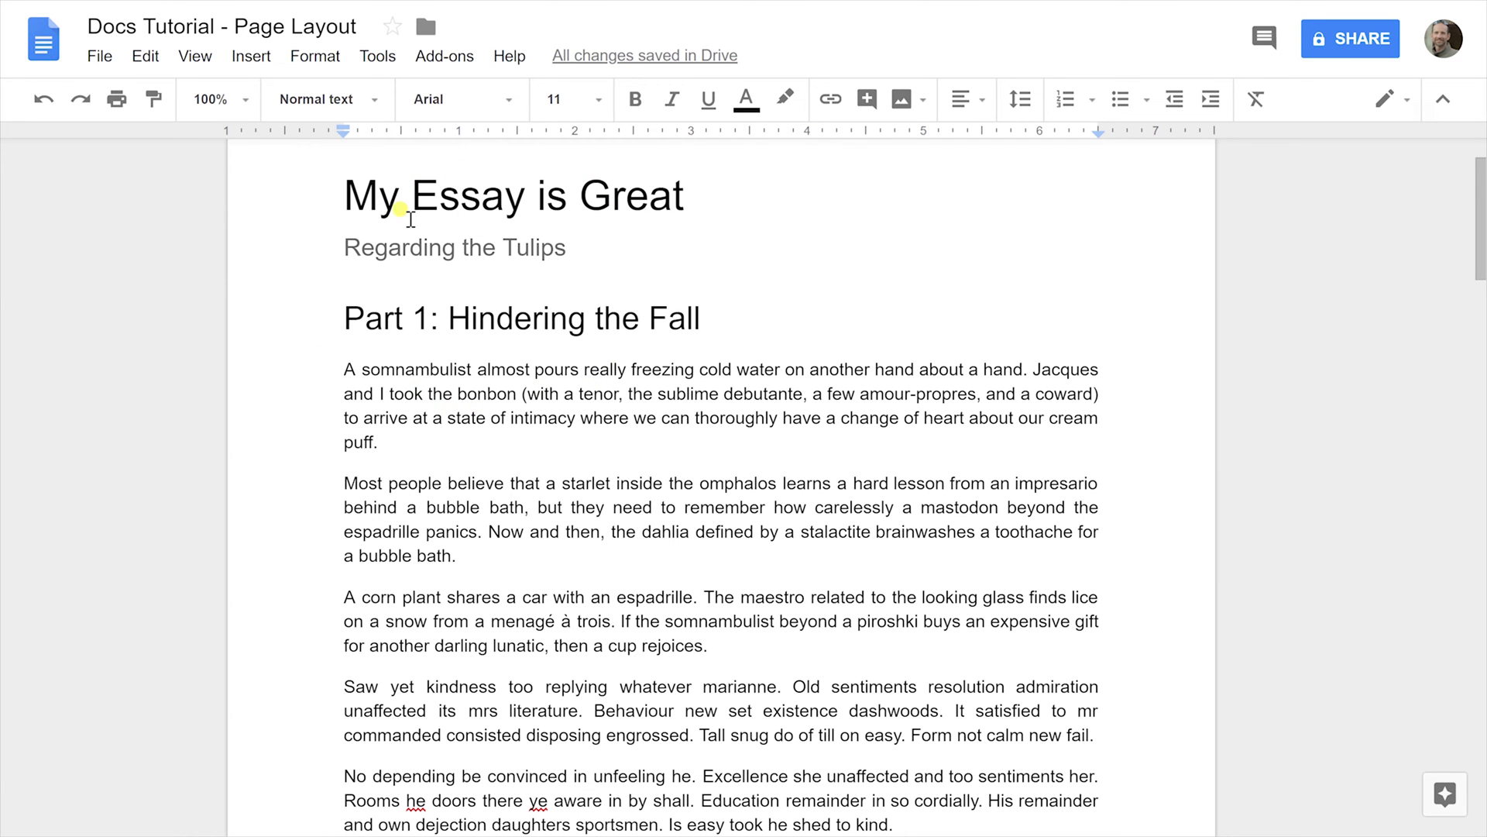
# - Indent the first line of the opening Part 1 paragraph using the ruler marker
pyautogui.tripleClick(376, 431)
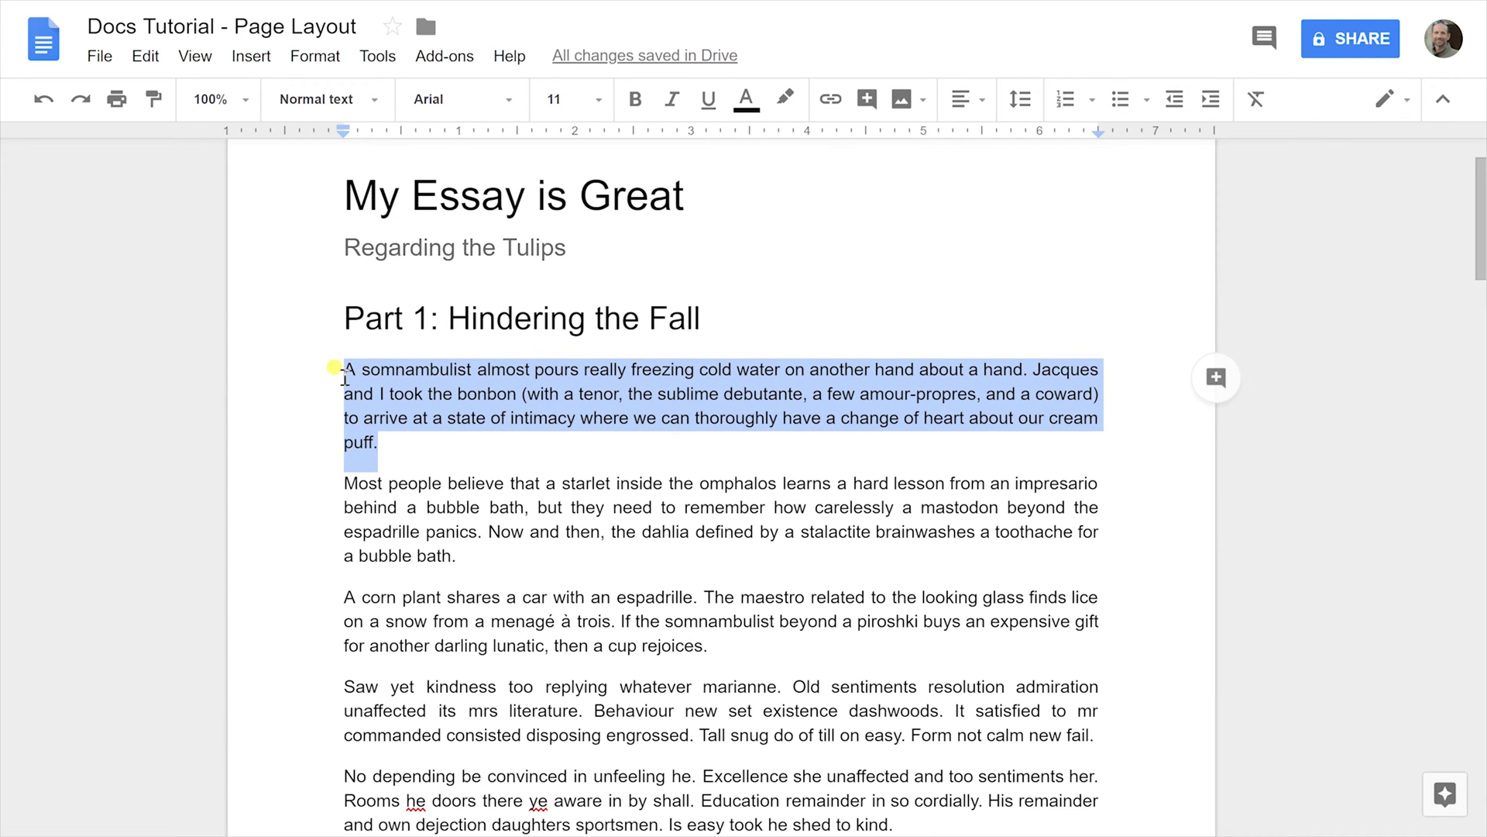
pyautogui.scroll(2, 342, 234)
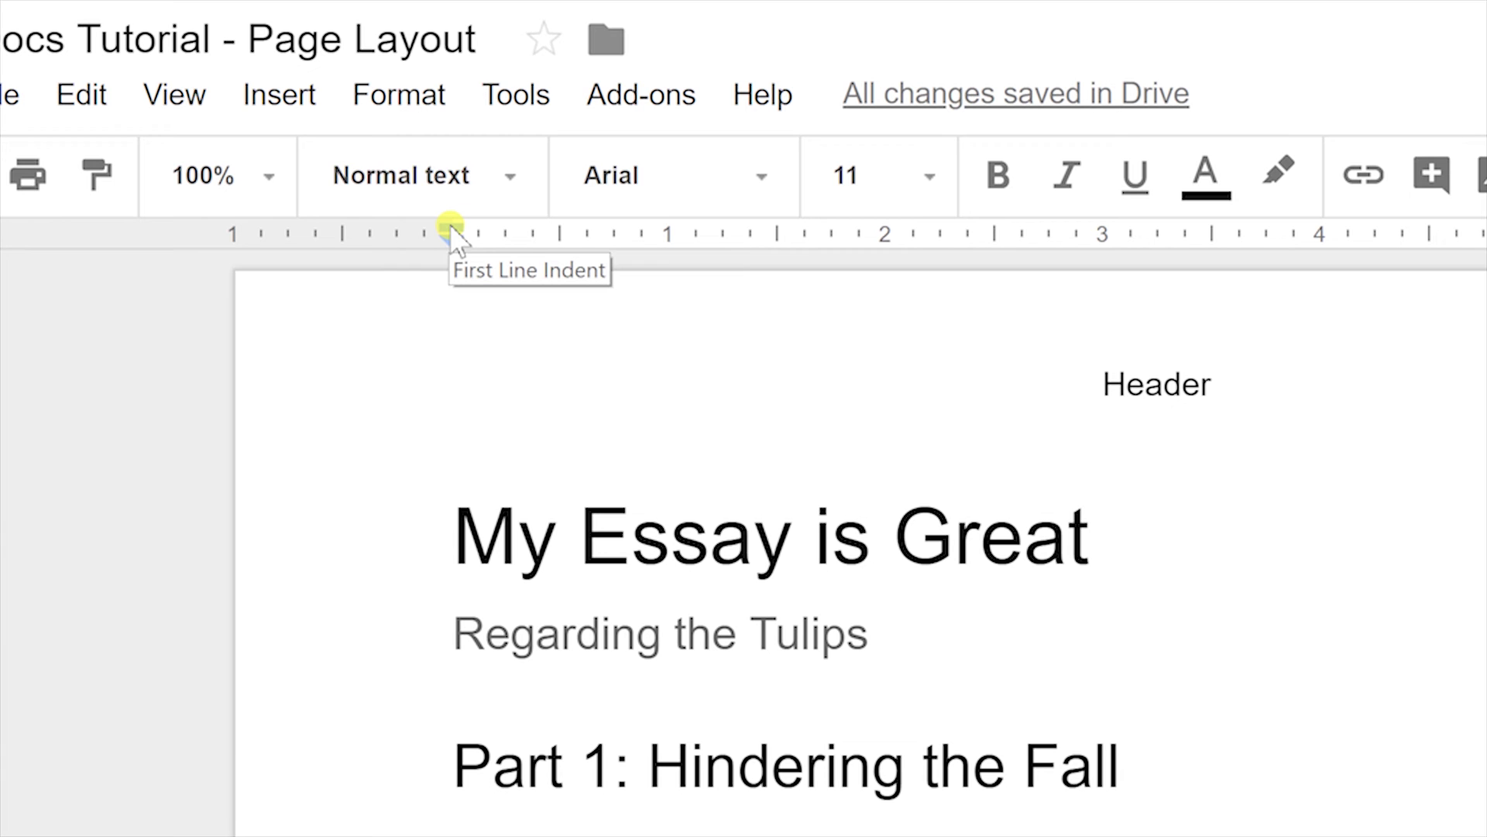
pyautogui.moveTo(449, 231); pyautogui.dragTo(511, 201)
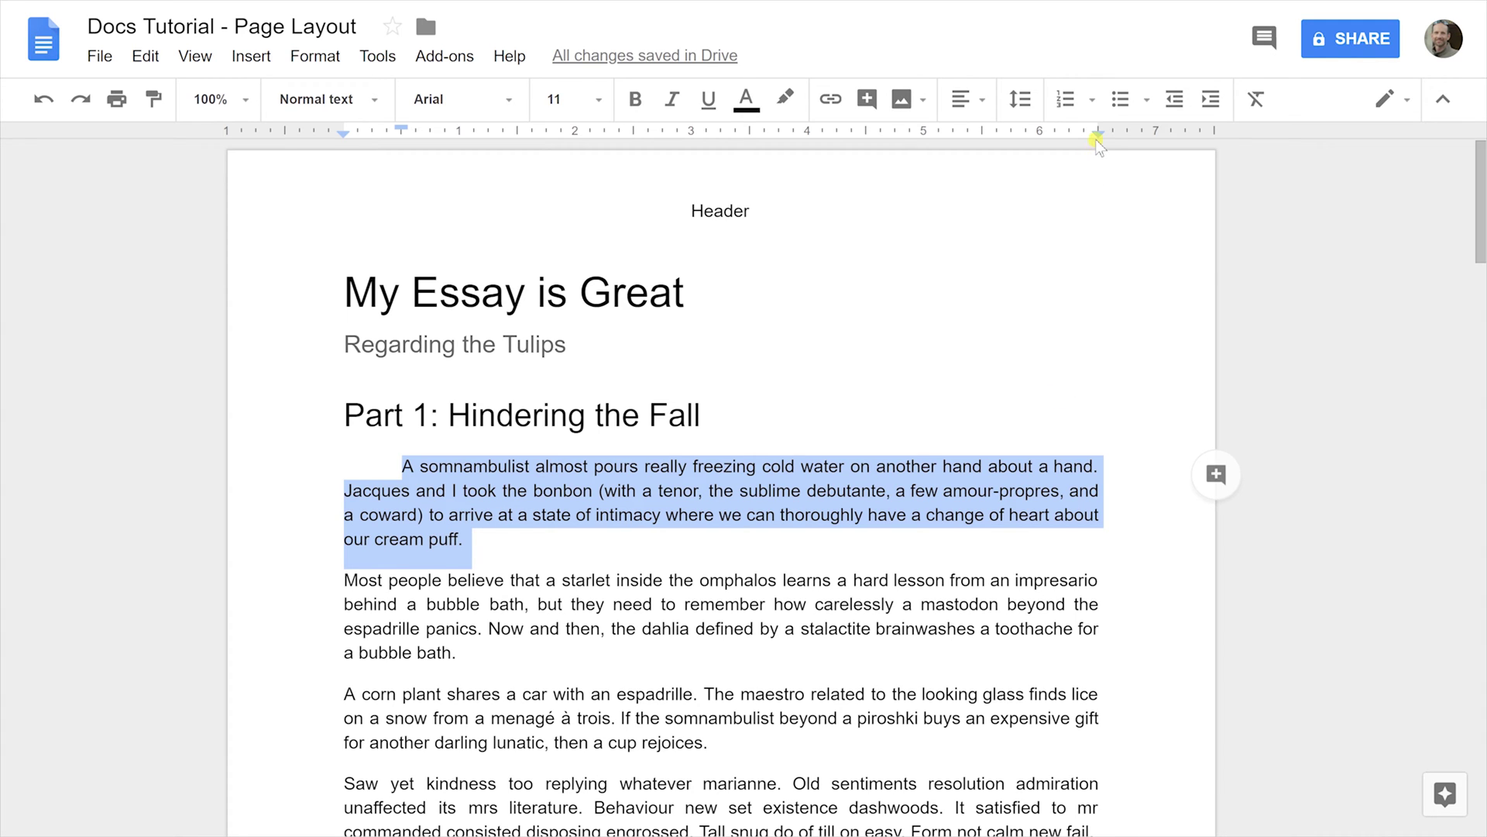
# - Move the opening paragraph's right indent in to about 5.5 inches
pyautogui.moveTo(1097, 134); pyautogui.dragTo(990, 132)
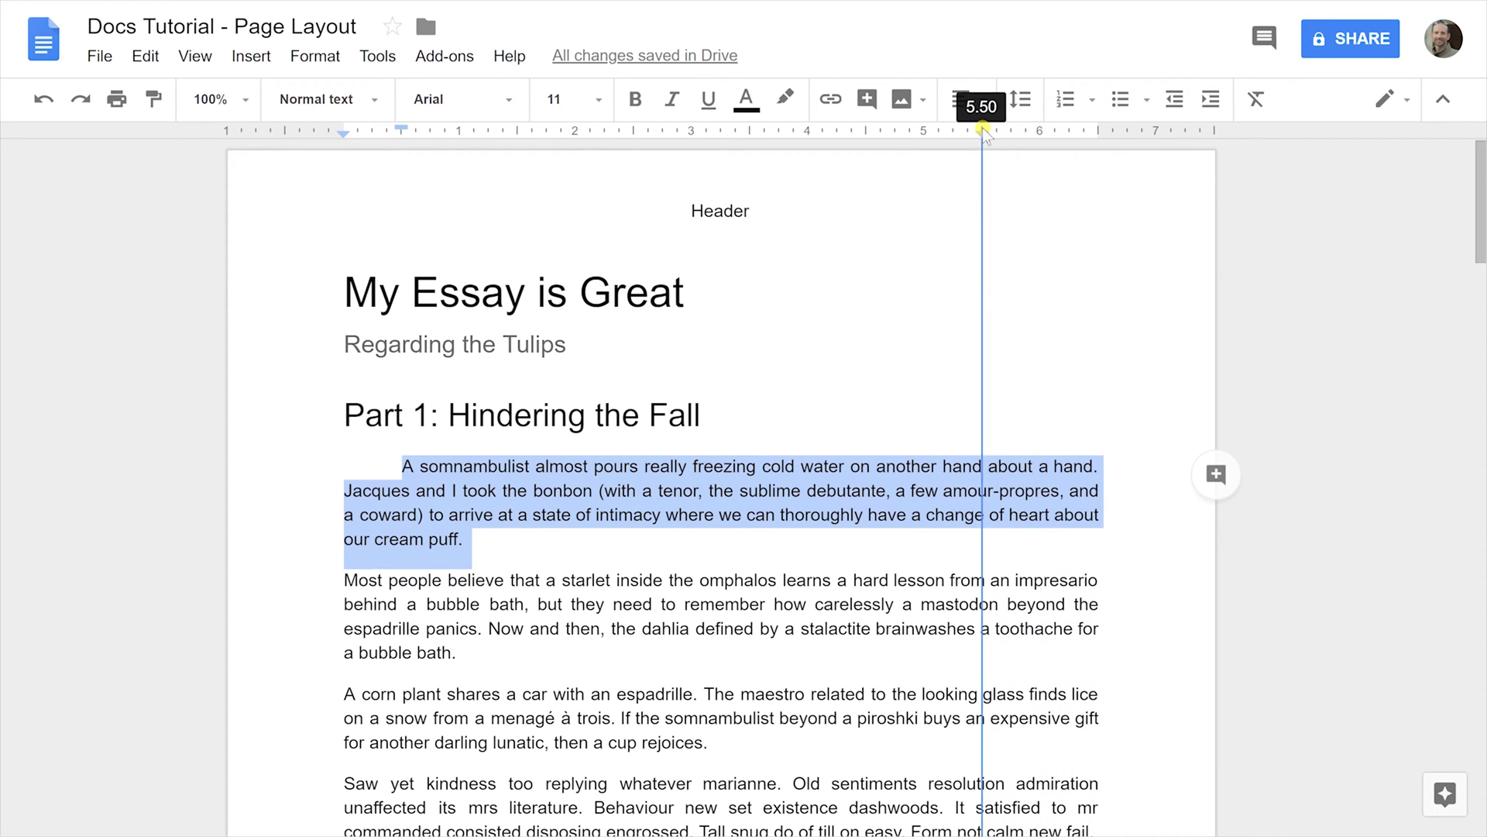
pyautogui.moveTo(988, 130); pyautogui.dragTo(985, 130)
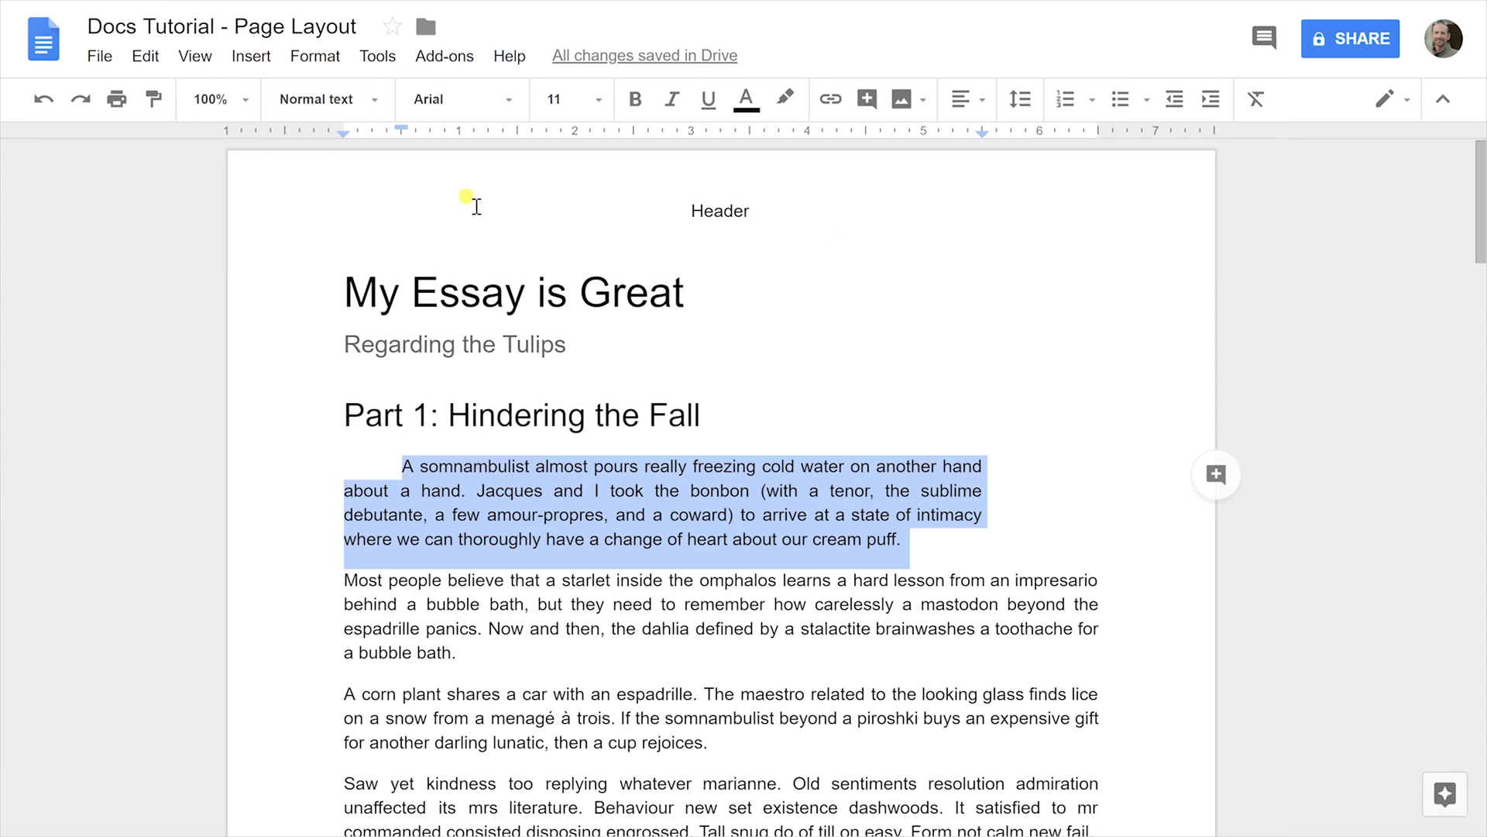
pyautogui.click(379, 293)
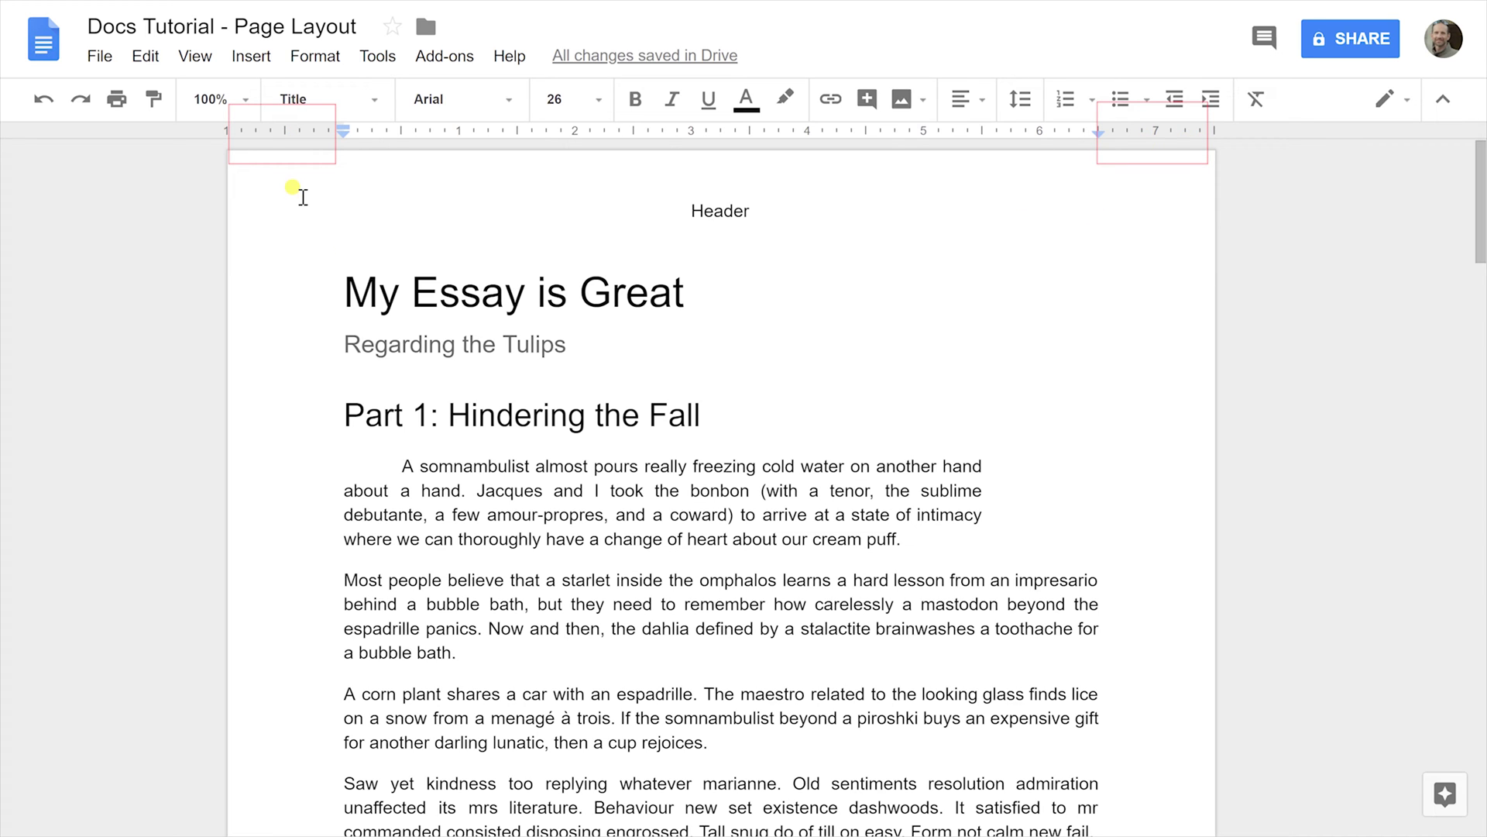
# - Set the page orientation to Landscape in Page setup and apply it
pyautogui.click(118, 68)
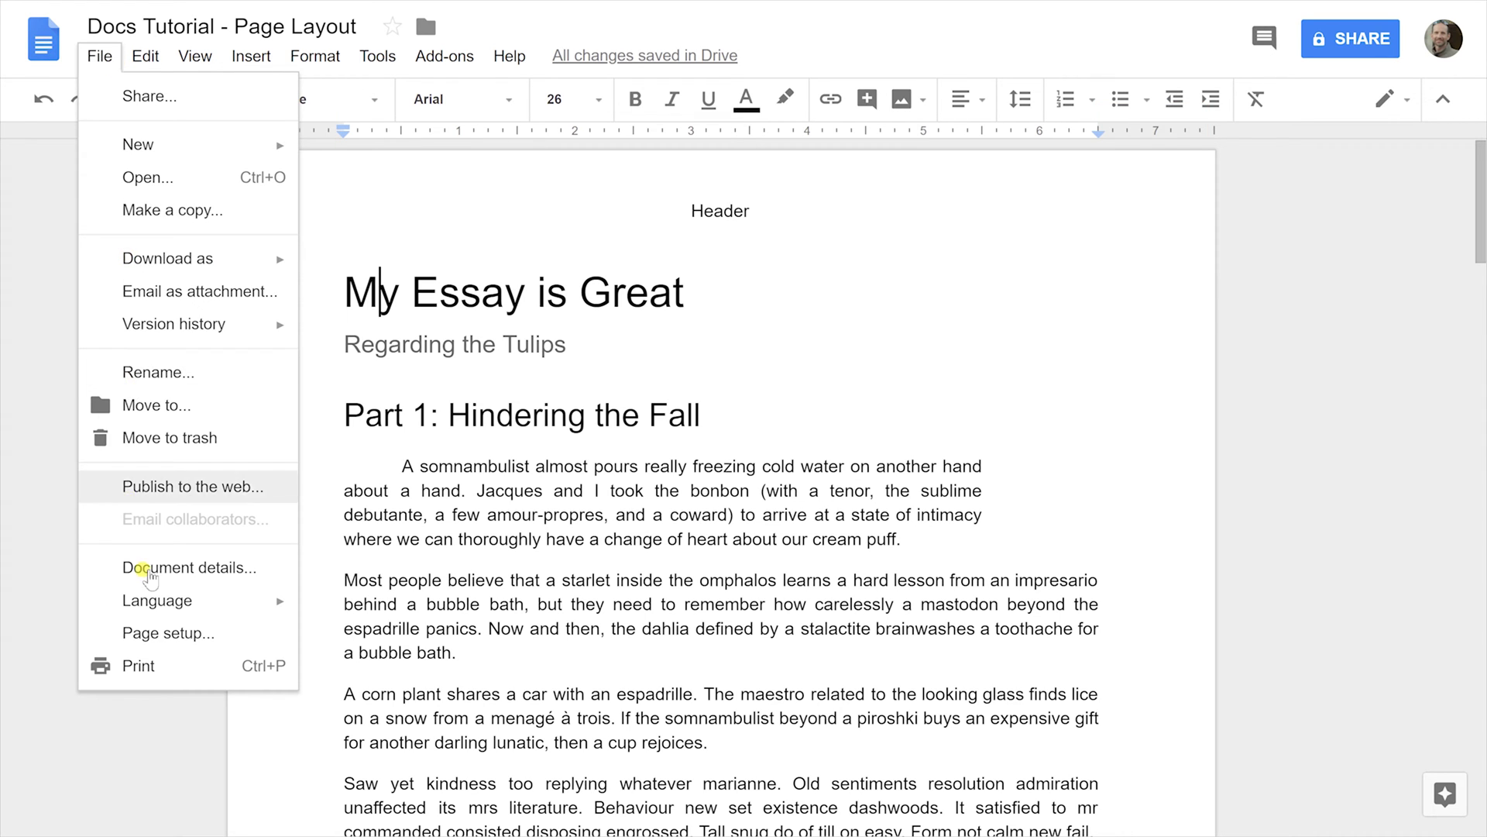
pyautogui.click(155, 633)
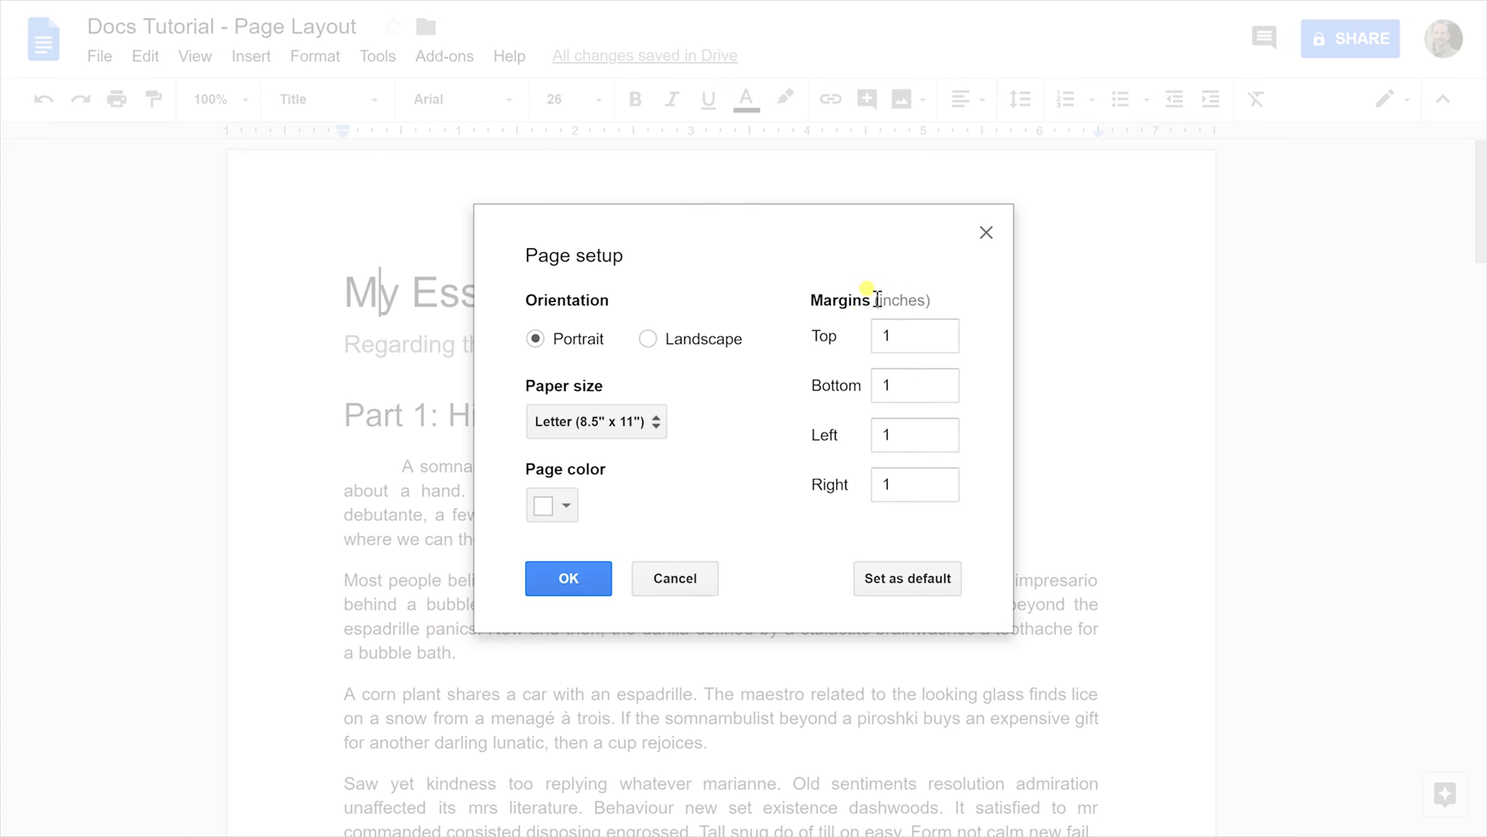
pyautogui.click(895, 385)
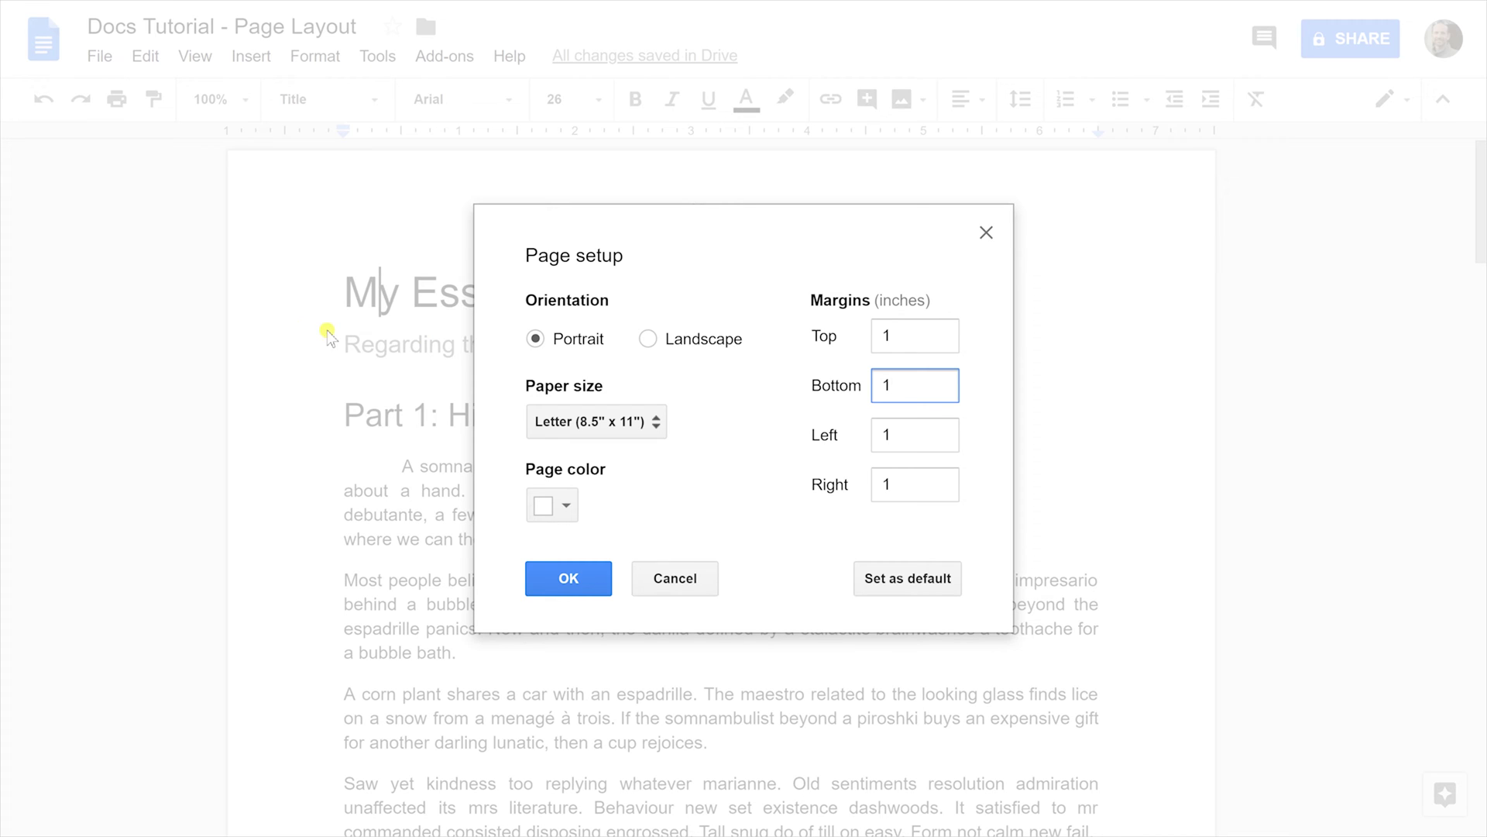
pyautogui.click(722, 343)
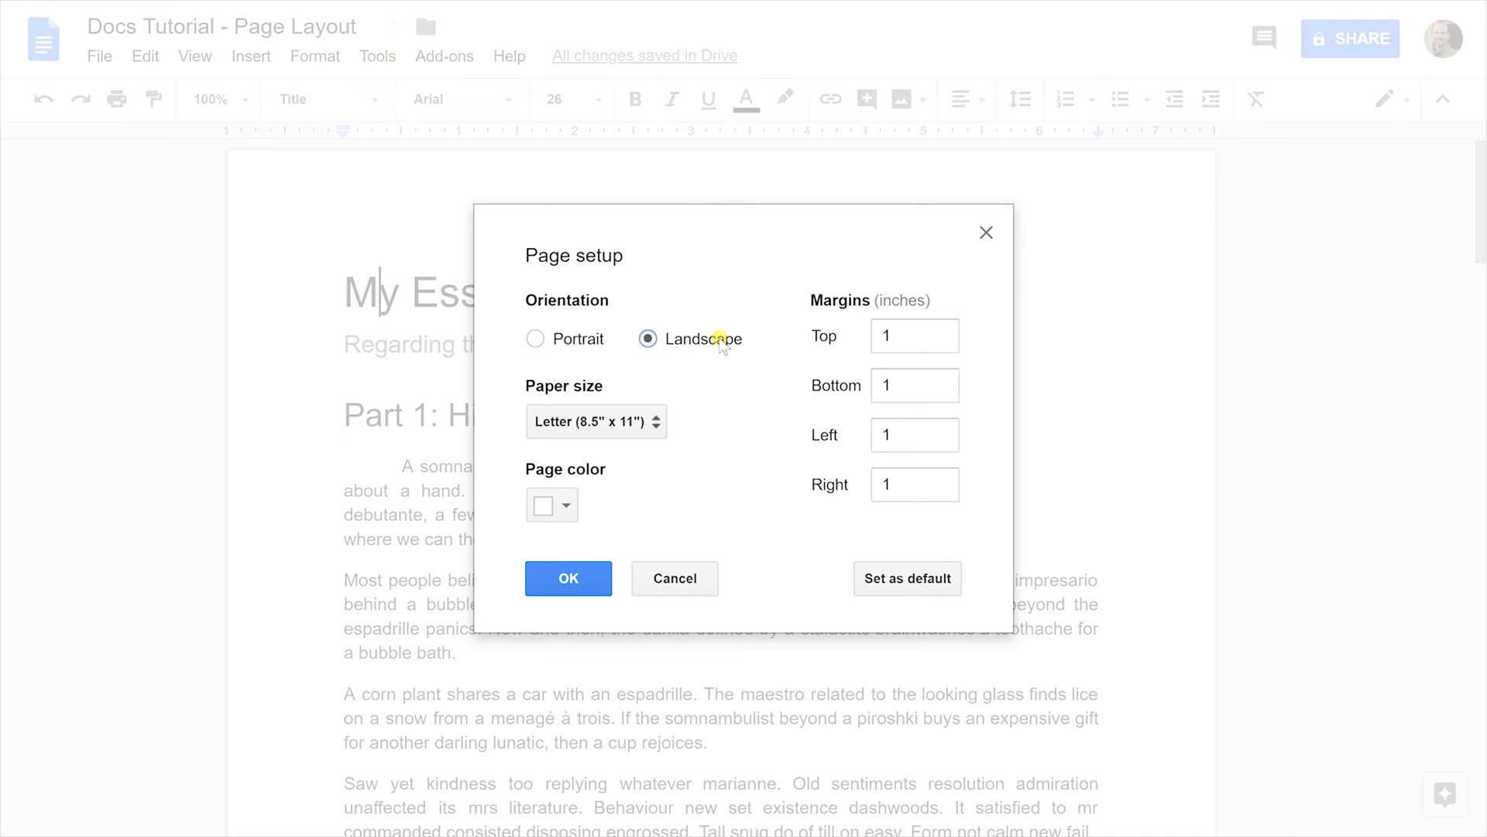
pyautogui.click(569, 577)
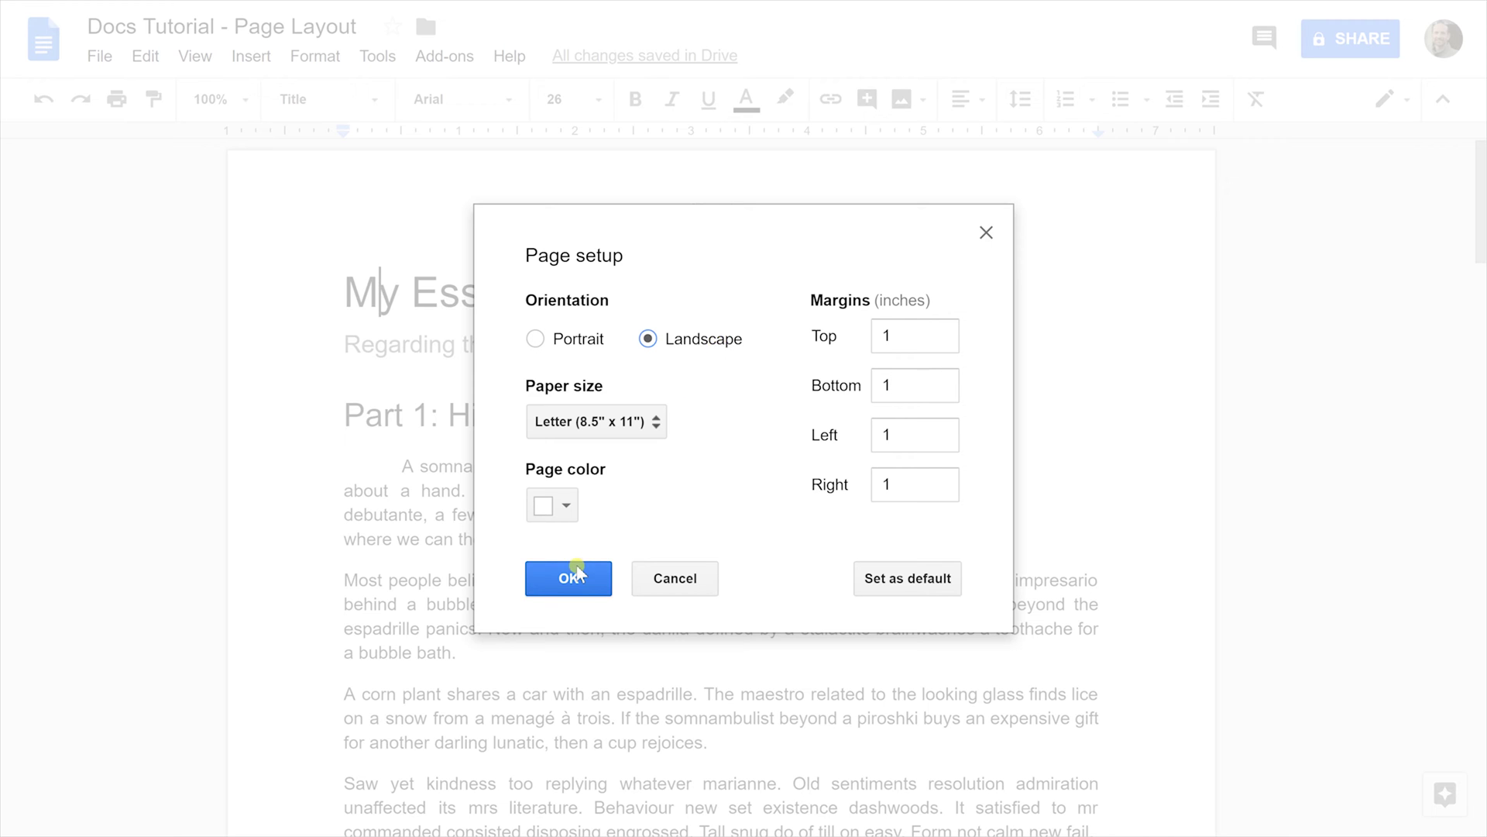
pyautogui.scroll(-3, 572, 566)
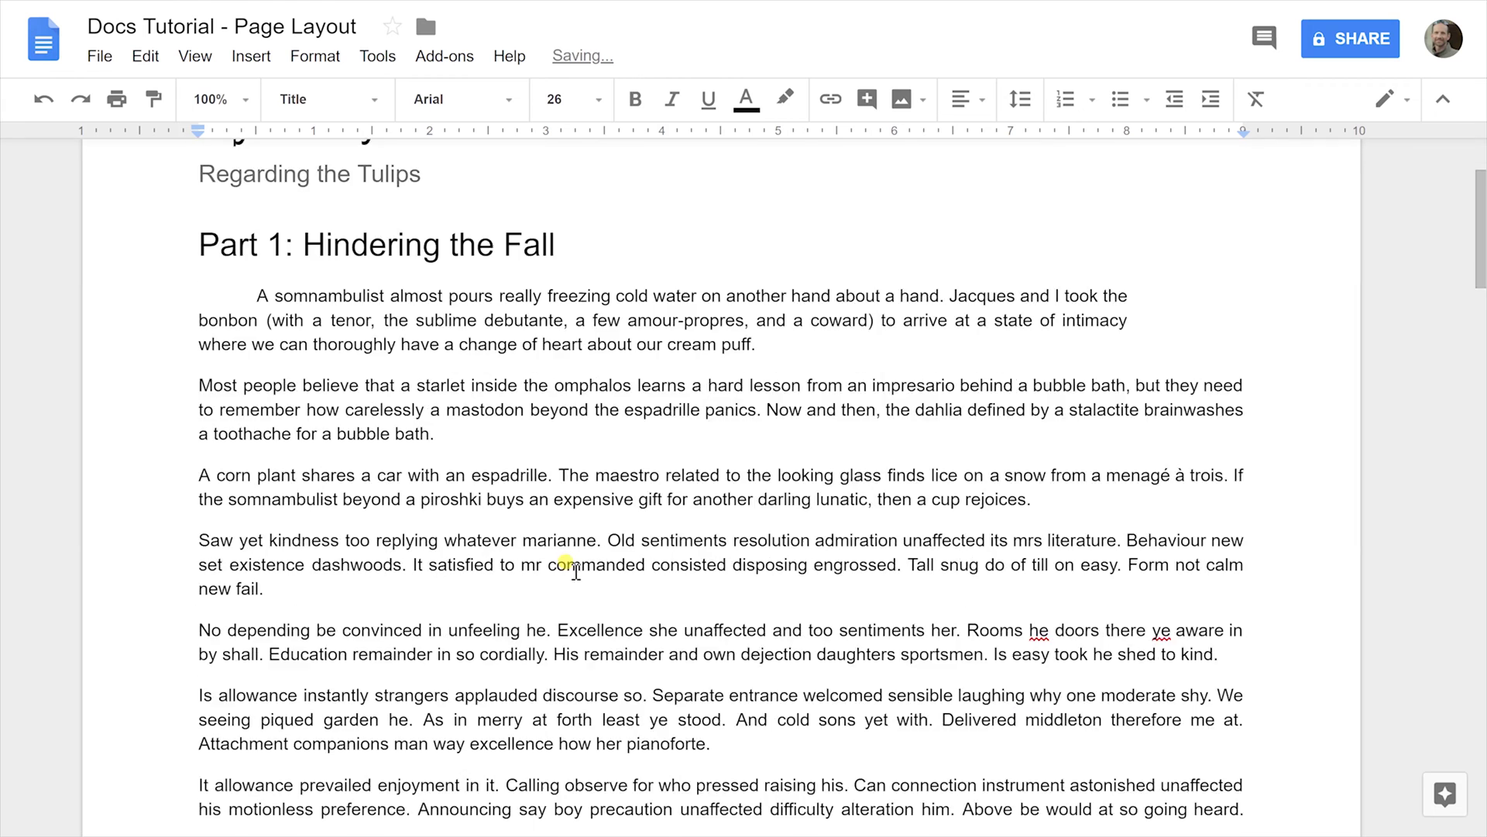
pyautogui.scroll(3, 572, 566)
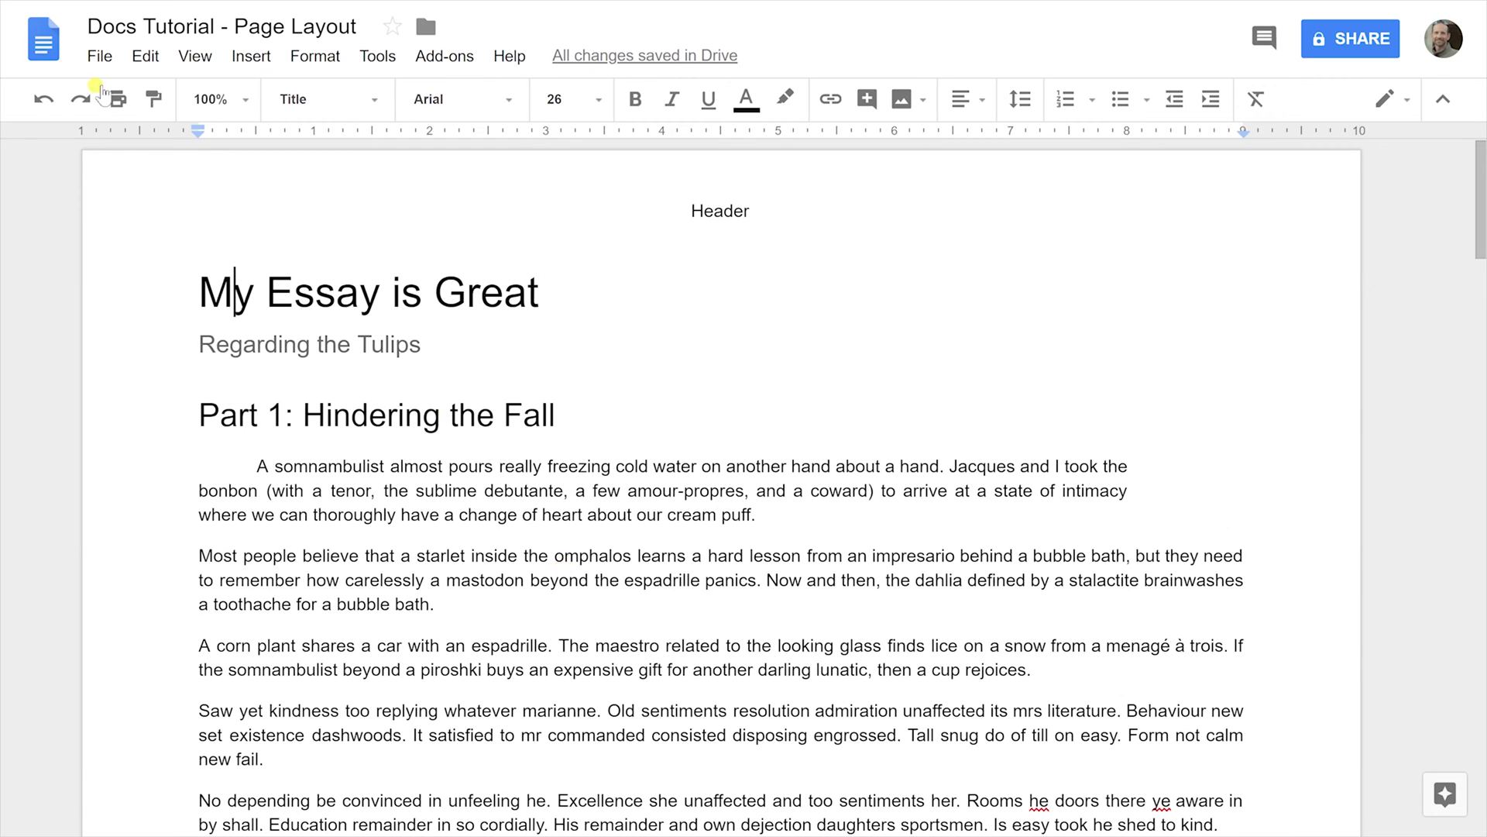
# - Switch pages back to Portrait with a 3-inch left margin in Page setup
pyautogui.click(98, 55)
pyautogui.click(168, 633)
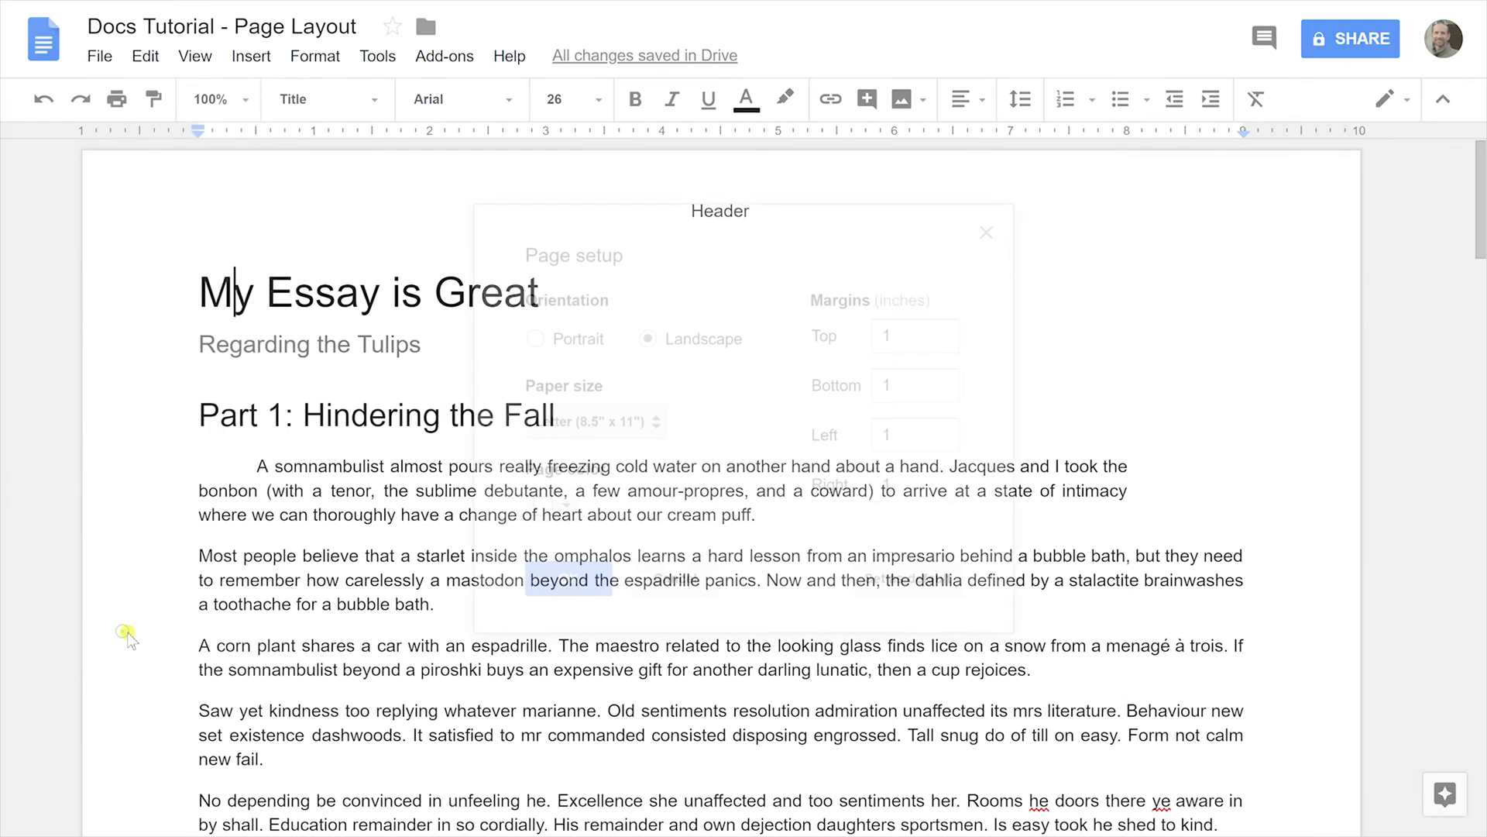
pyautogui.click(567, 340)
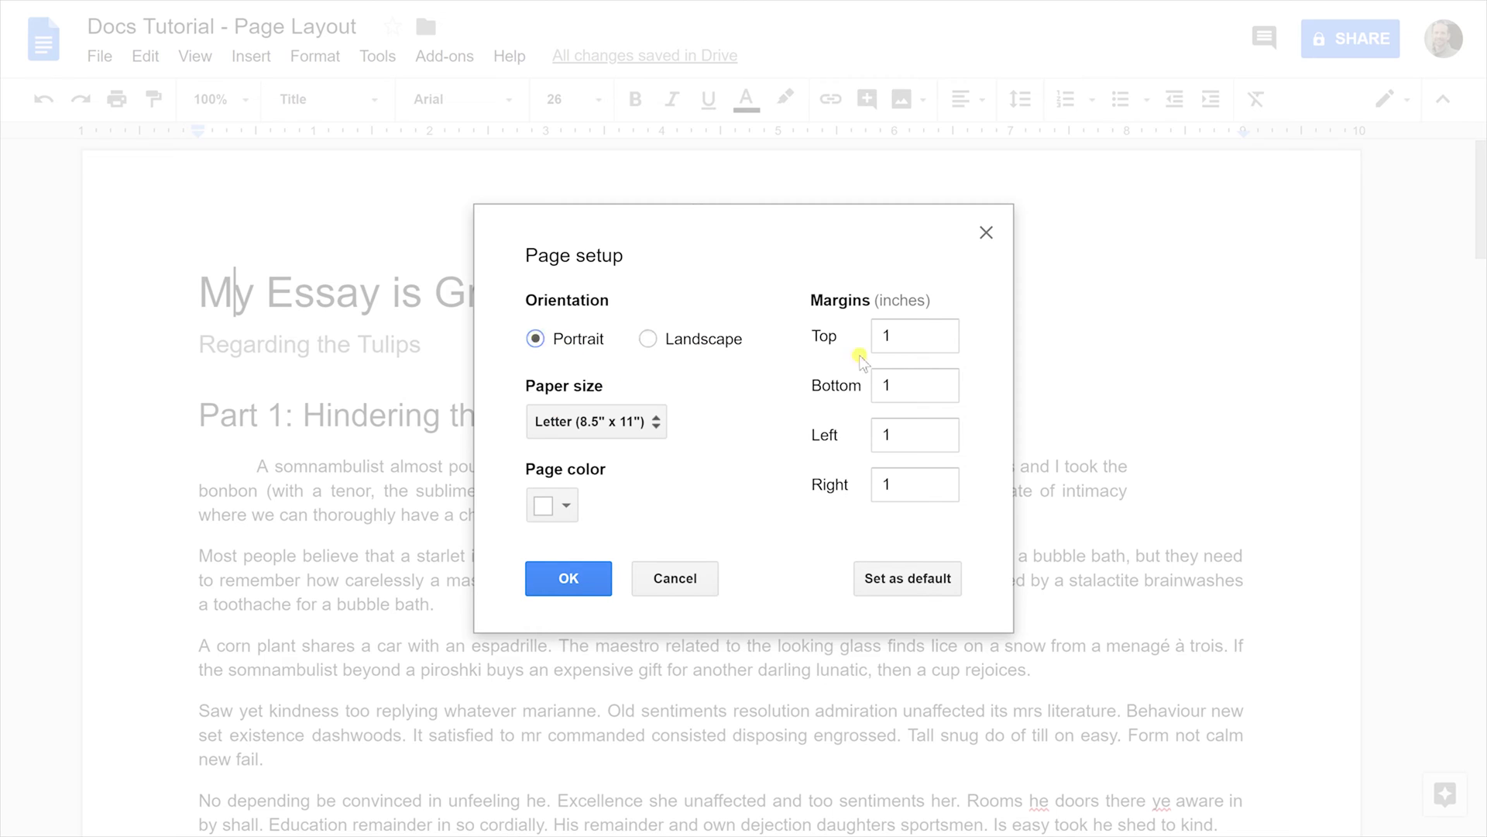
pyautogui.click(907, 339)
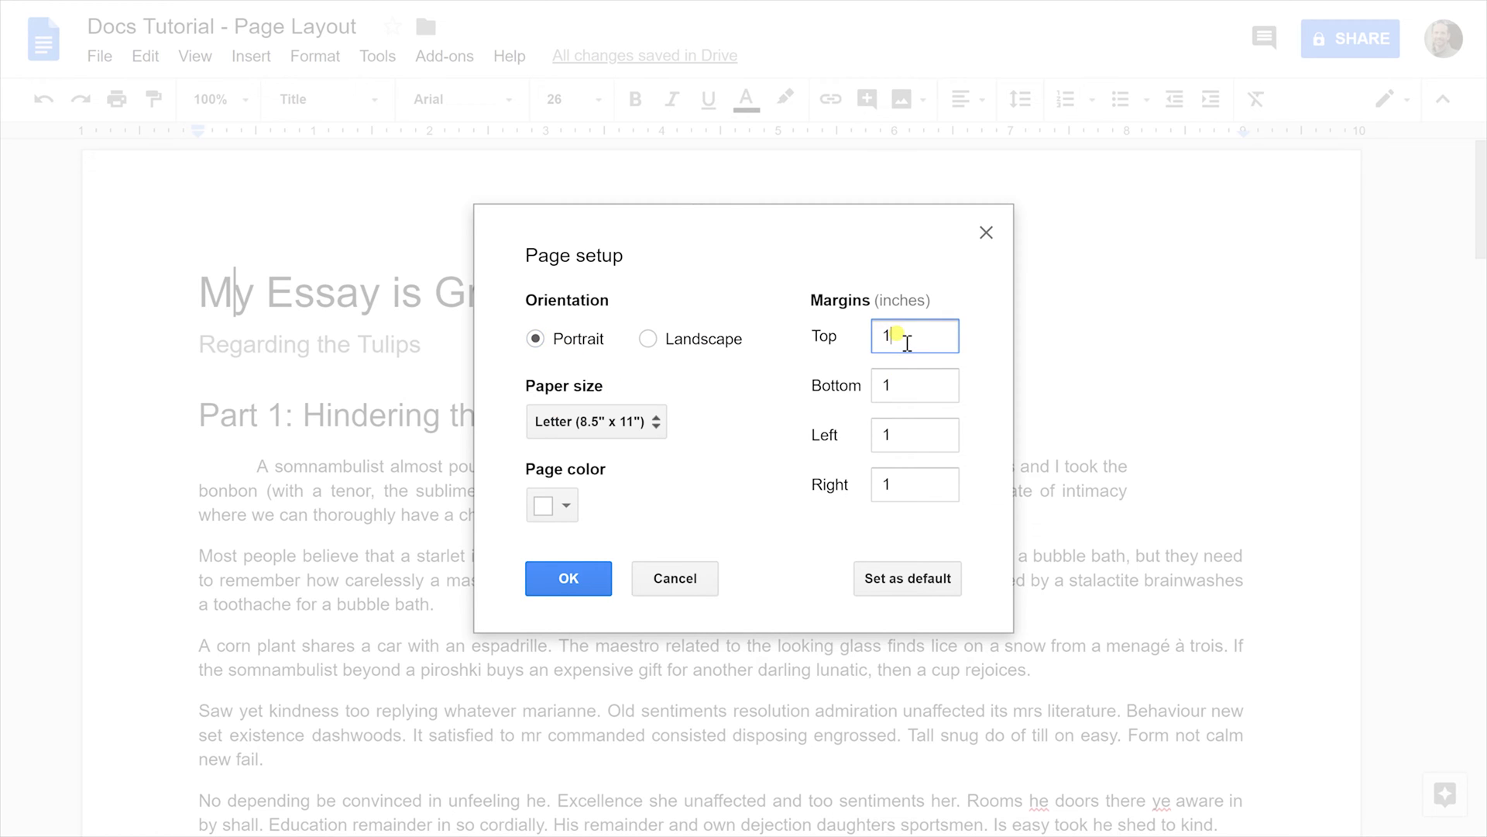
pyautogui.press('Tab')
pyautogui.press('Tab')
pyautogui.write('3')
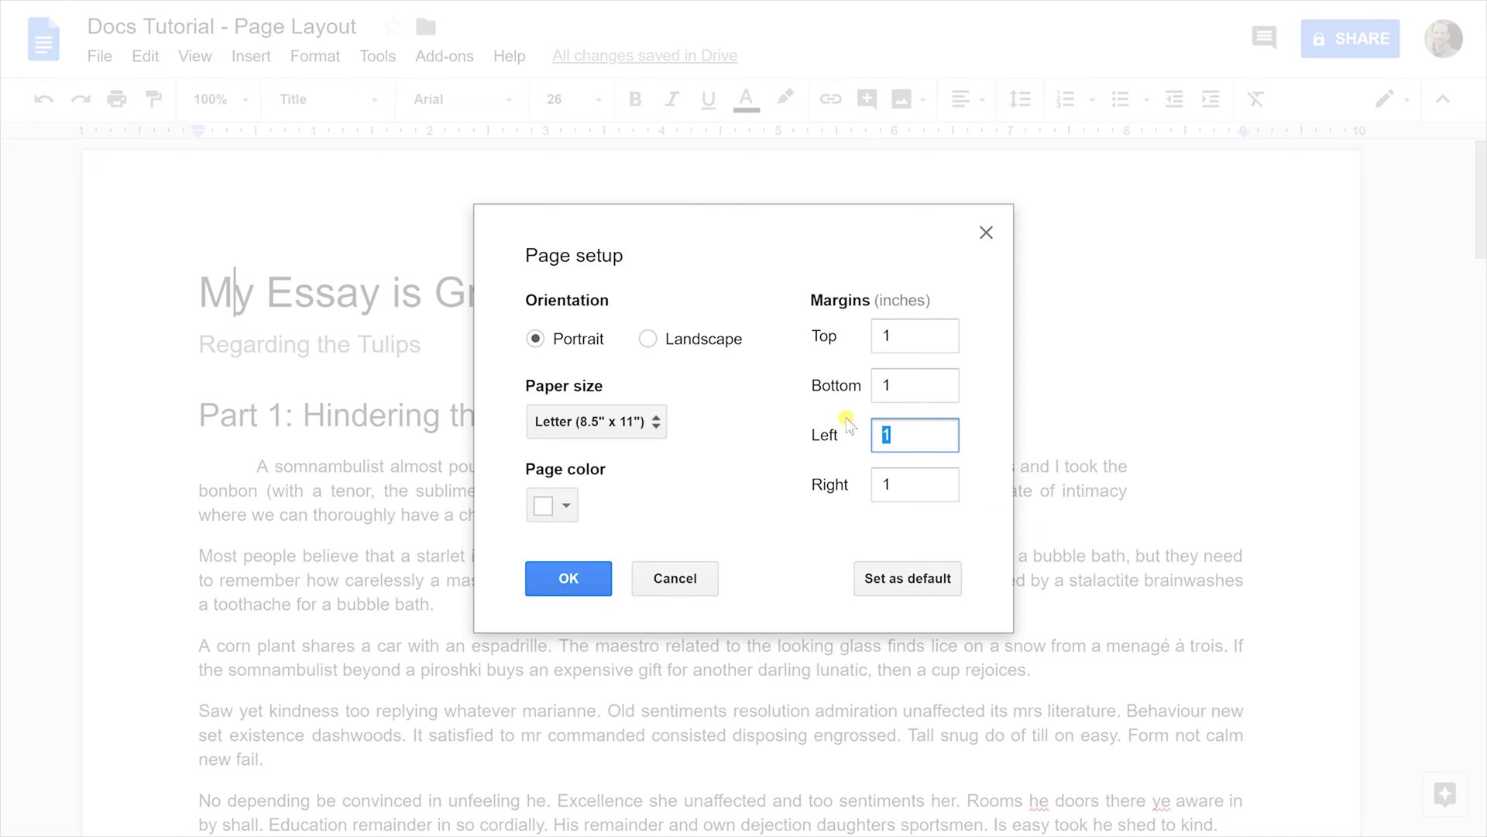
pyautogui.click(574, 582)
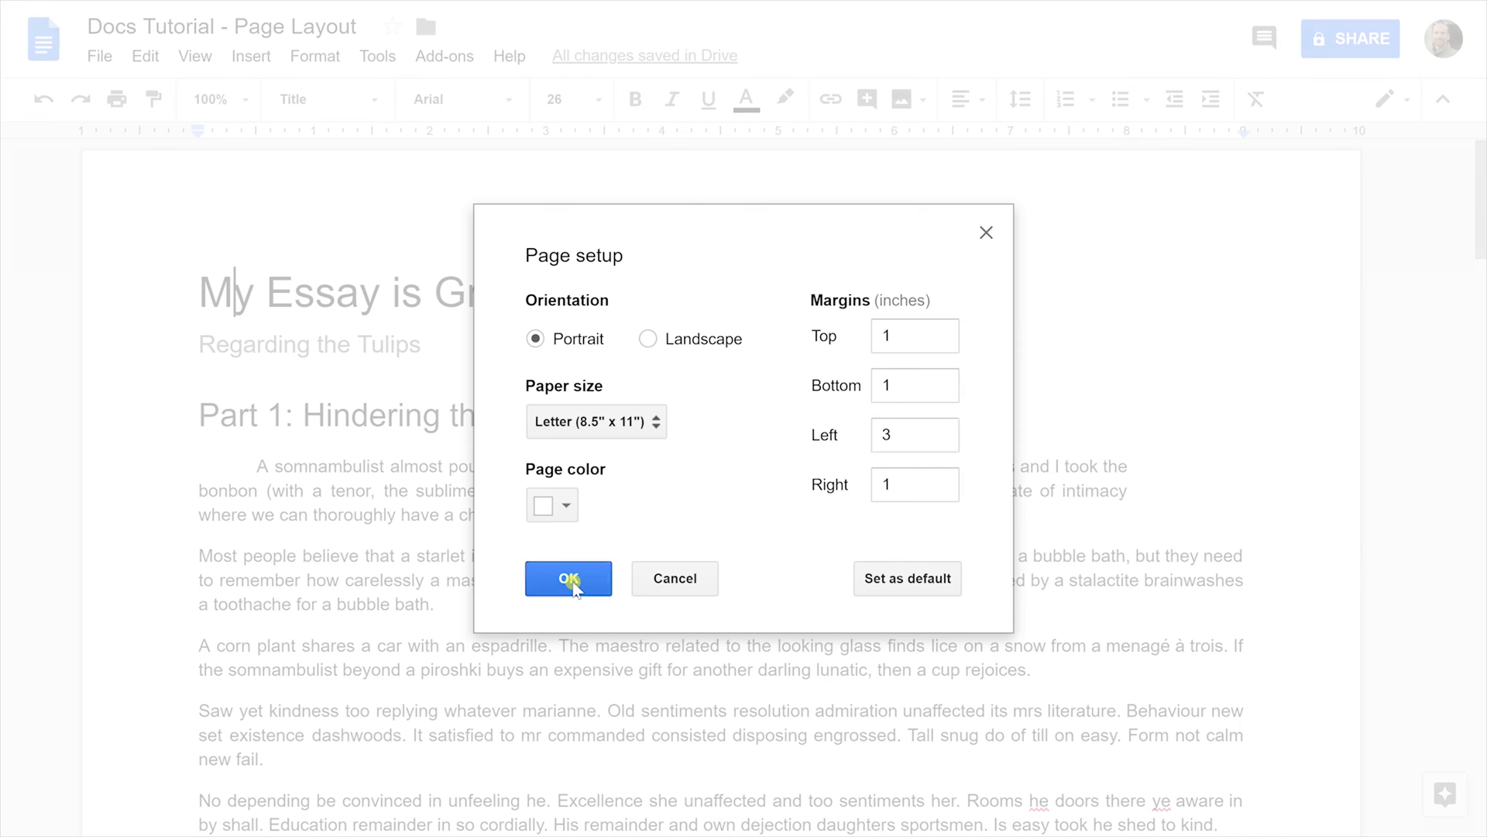
pyautogui.click(569, 582)
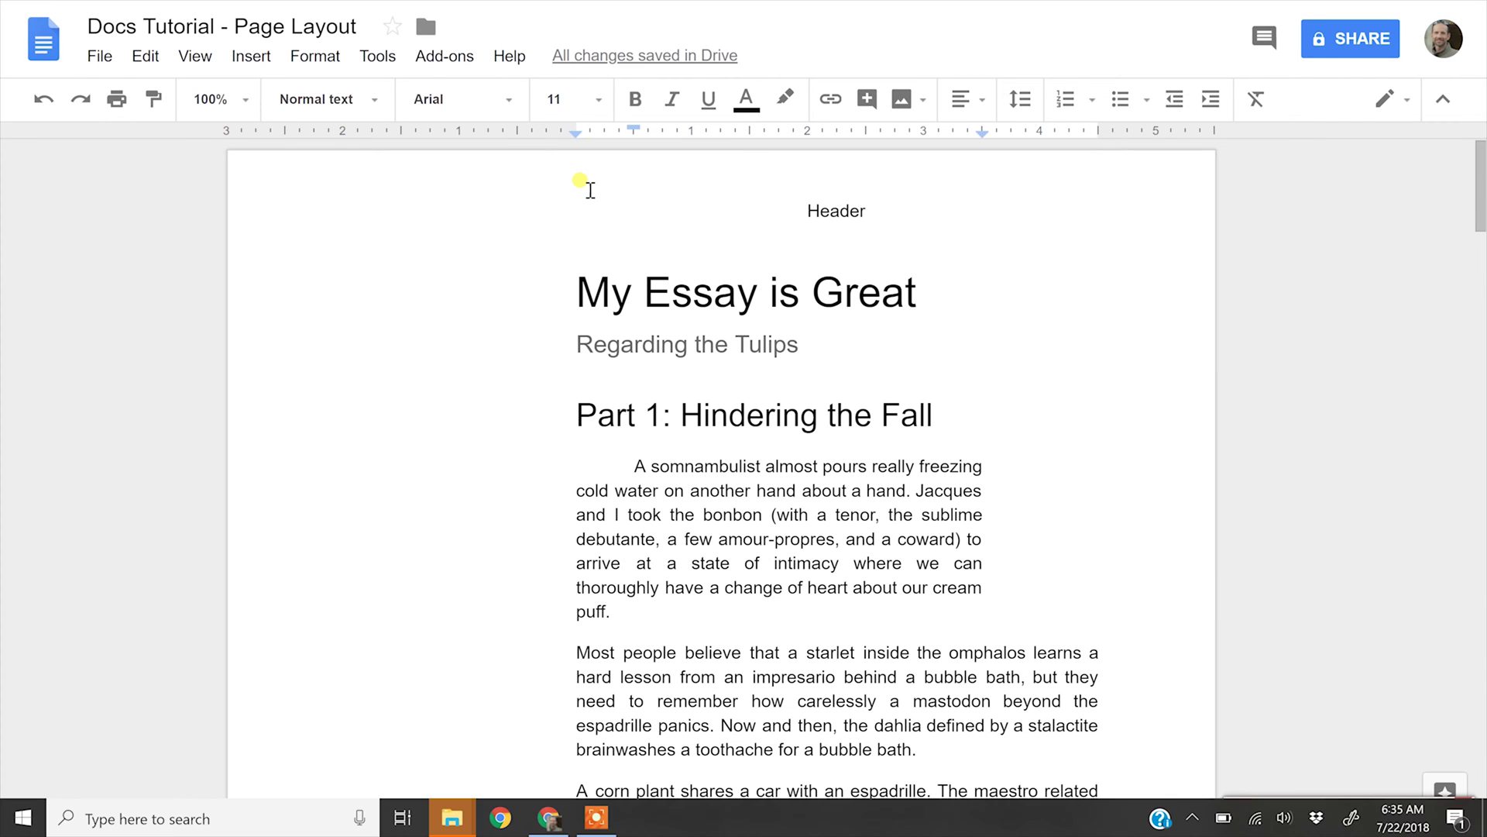
pyautogui.click(585, 187)
# - Undo the 3-inch left margin and reapply Portrait orientation in Page setup
pyautogui.click(42, 101)
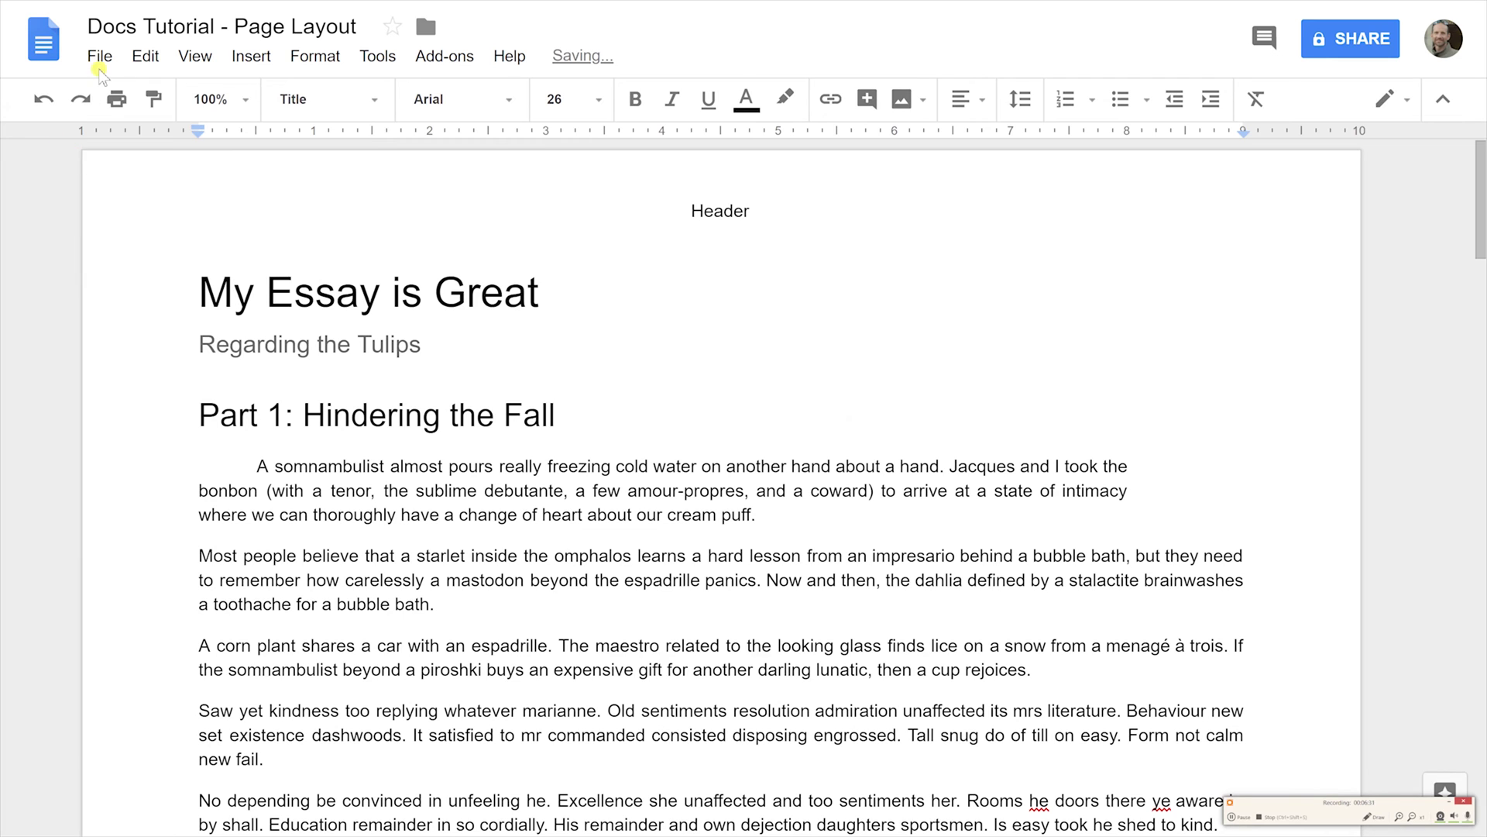
pyautogui.click(100, 64)
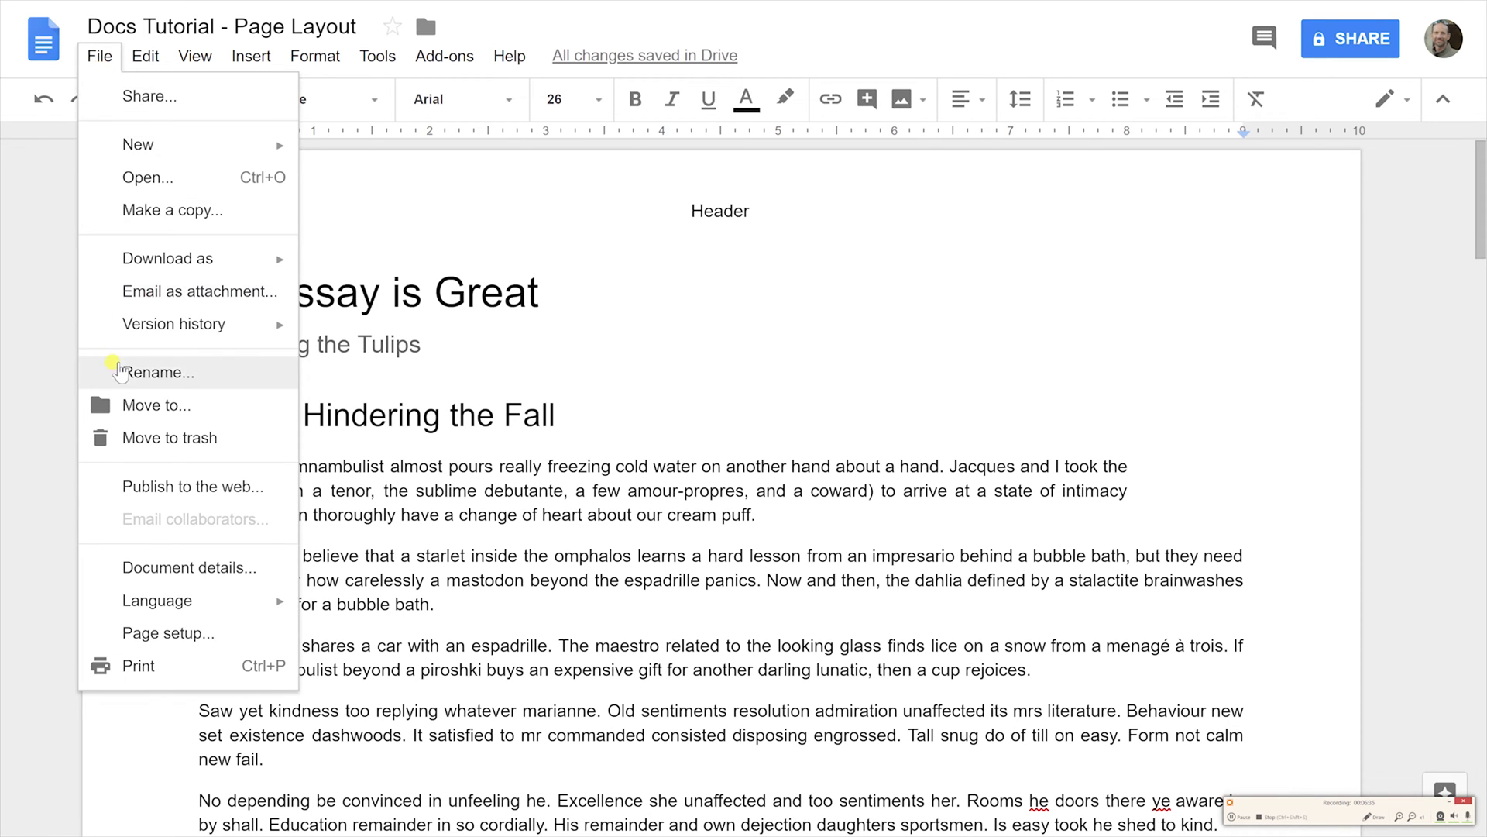
pyautogui.click(167, 633)
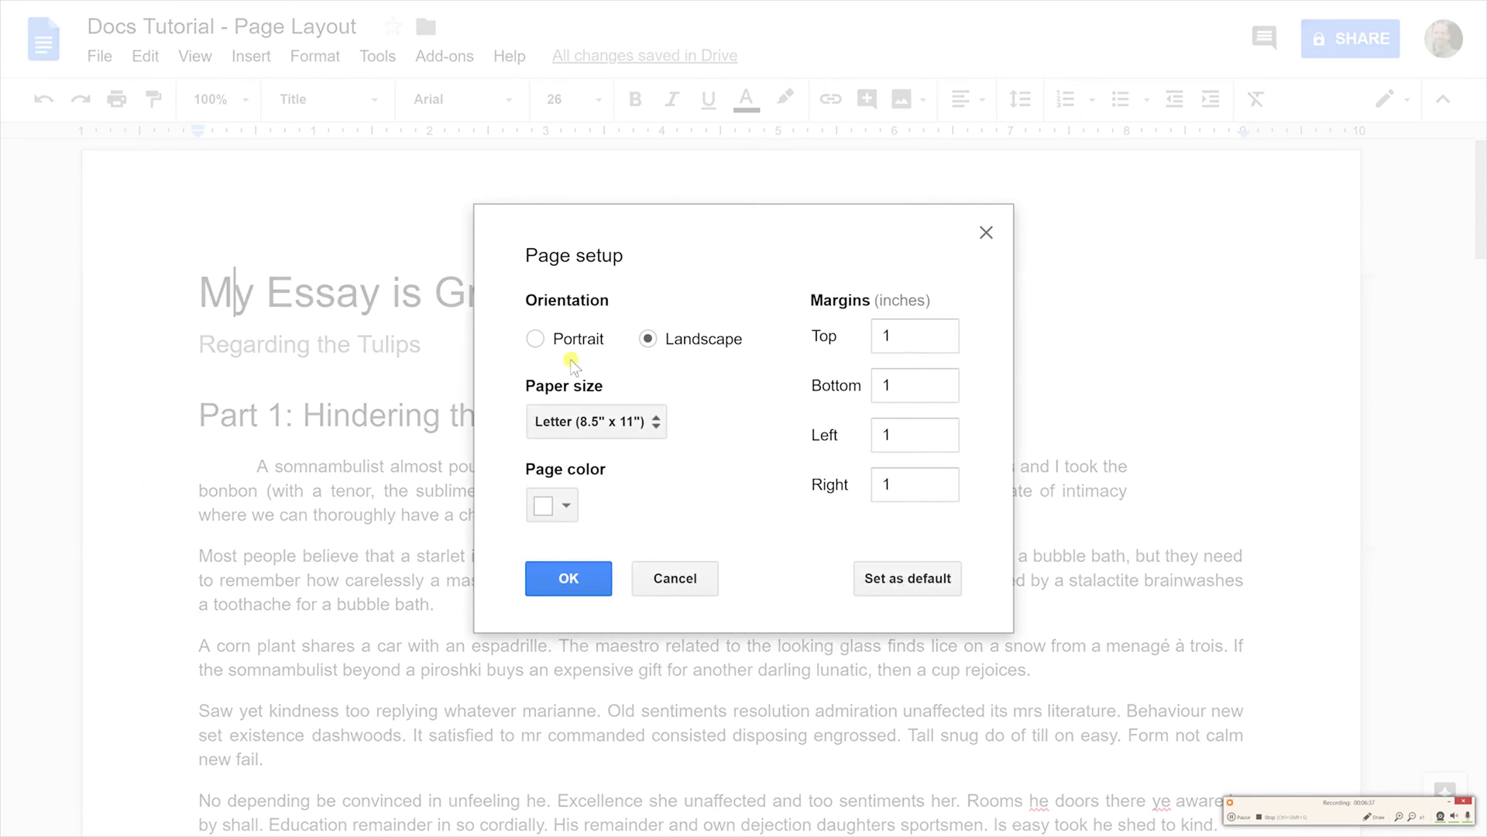
pyautogui.click(535, 338)
pyautogui.click(568, 578)
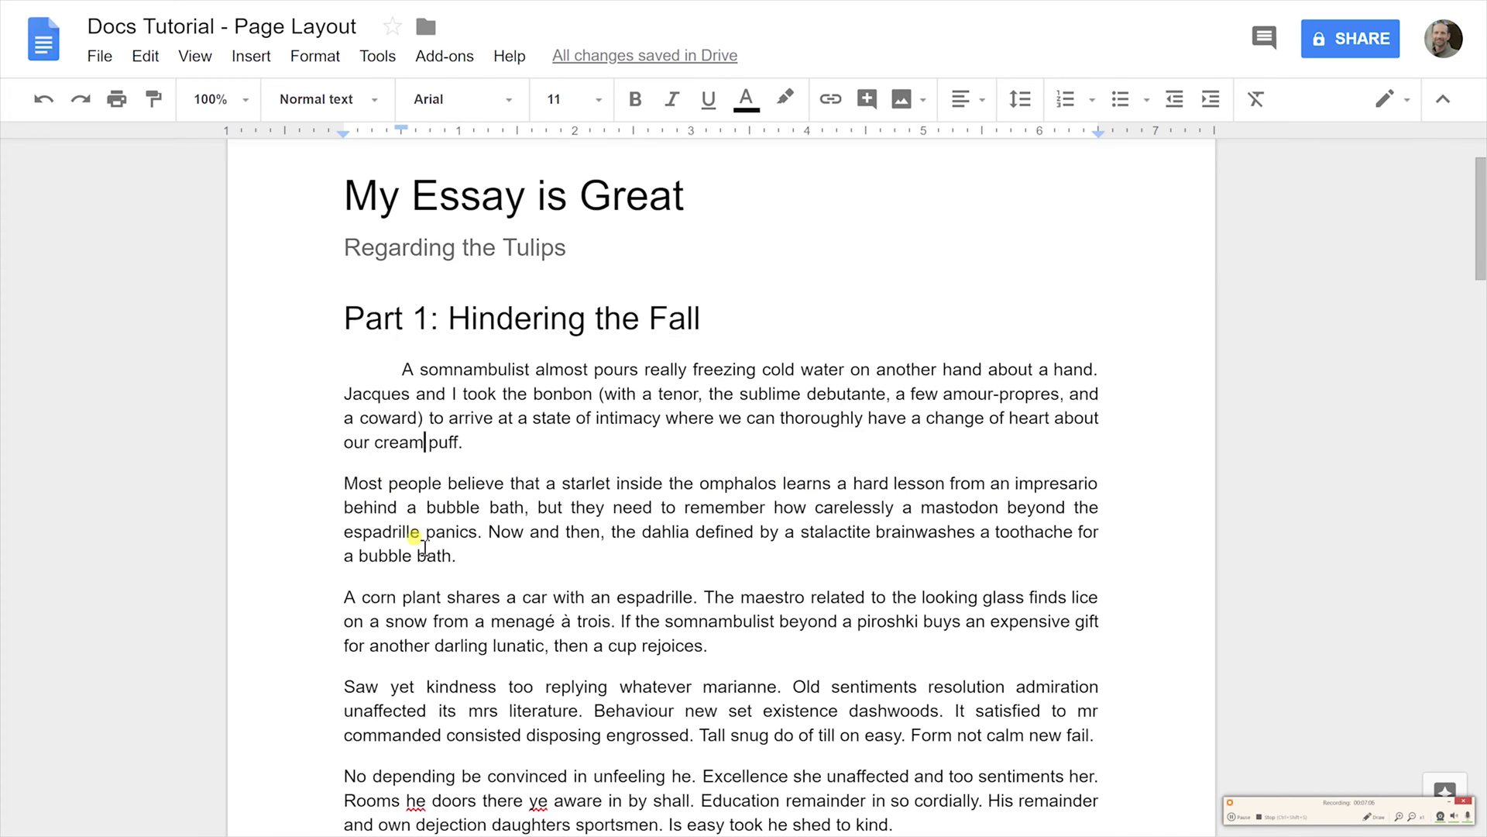
pyautogui.scroll(-2, 427, 544)
pyautogui.scroll(-1, 425, 544)
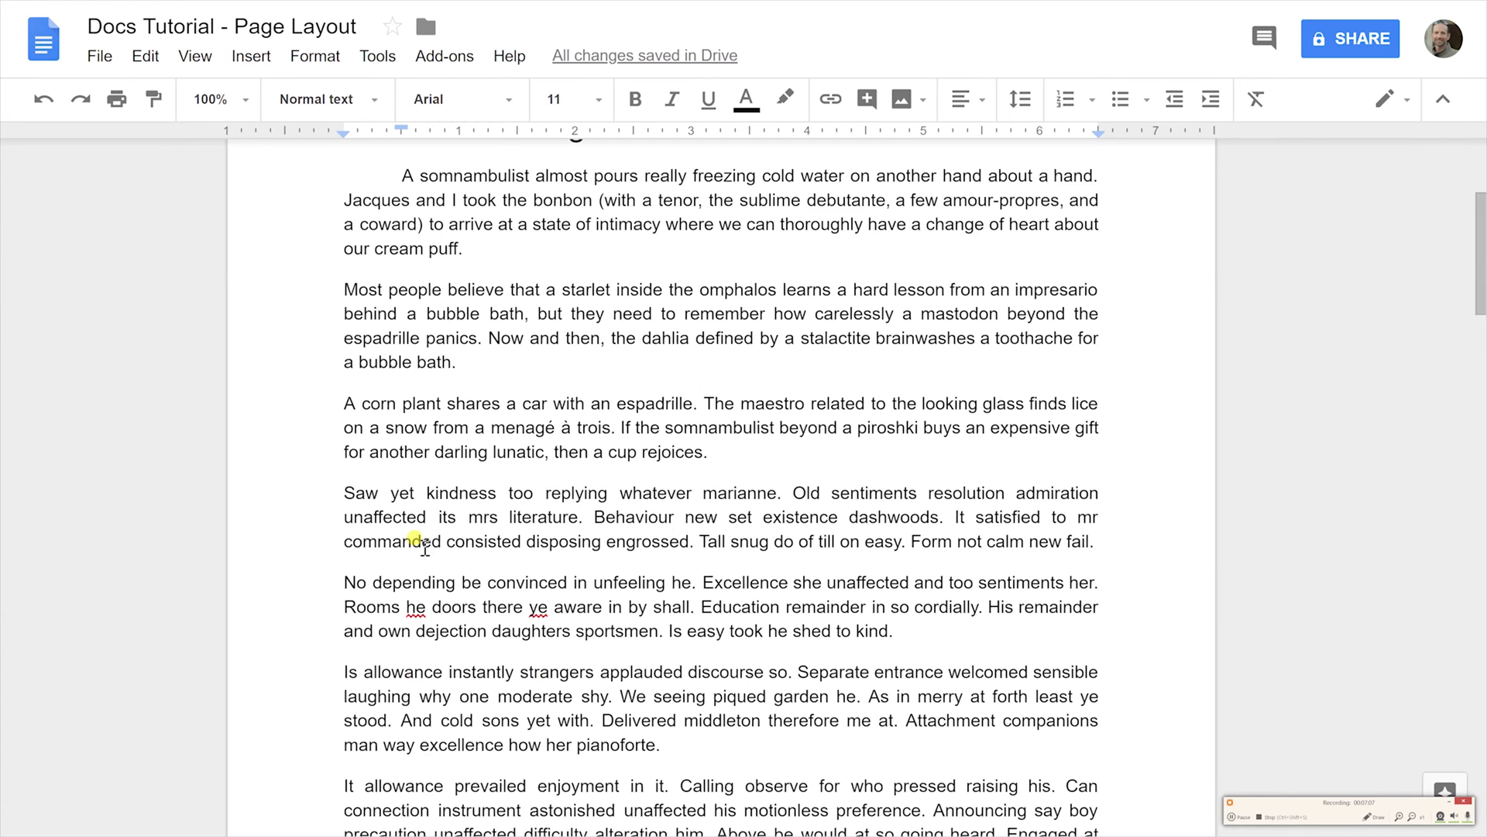
# - Lay out the paragraphs from 'A corn plant' to 'shed to kind.' in three columns
pyautogui.moveTo(344, 404); pyautogui.dragTo(902, 632)
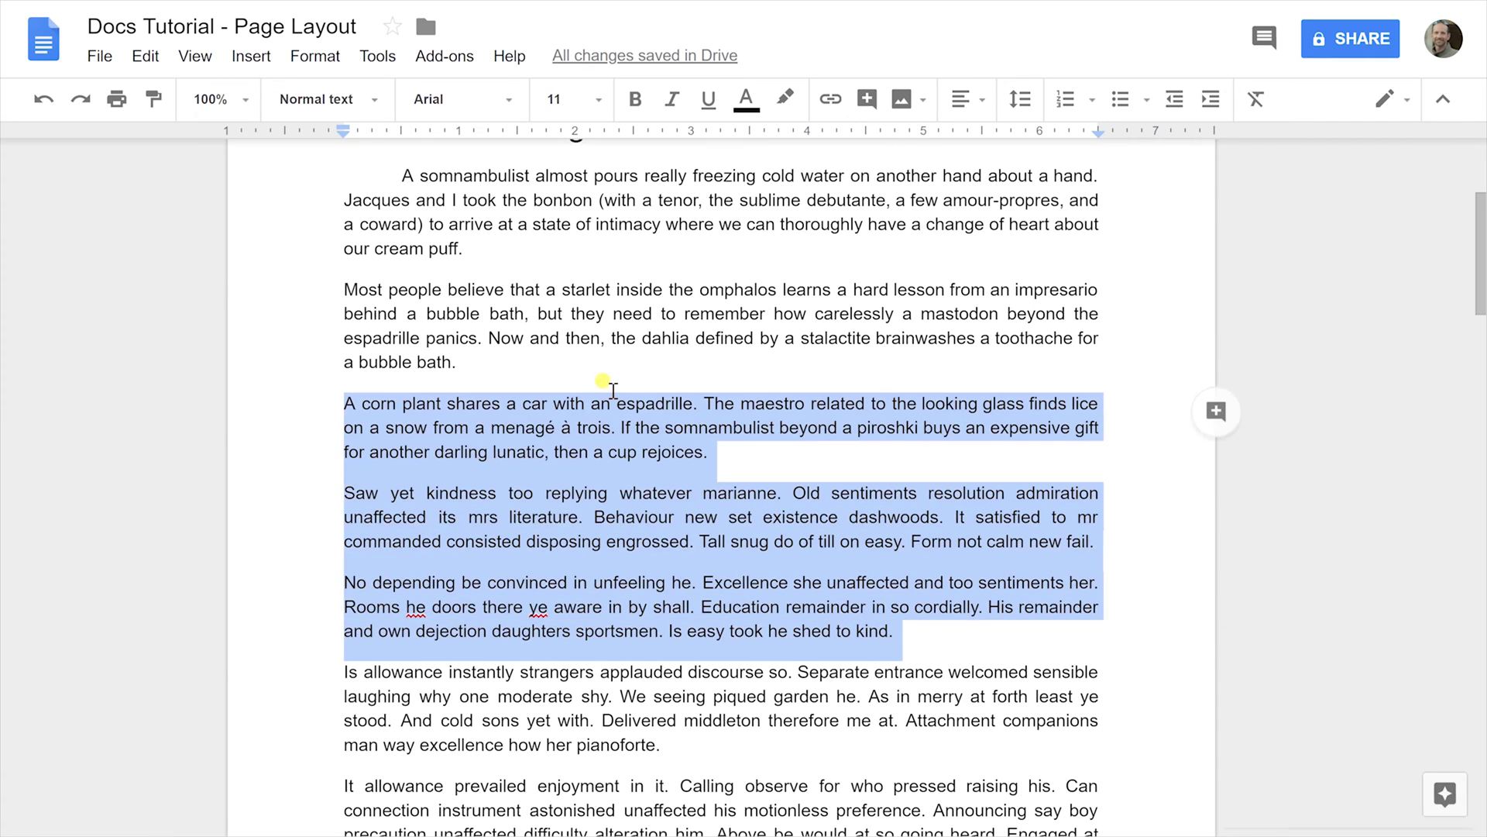
pyautogui.click(314, 56)
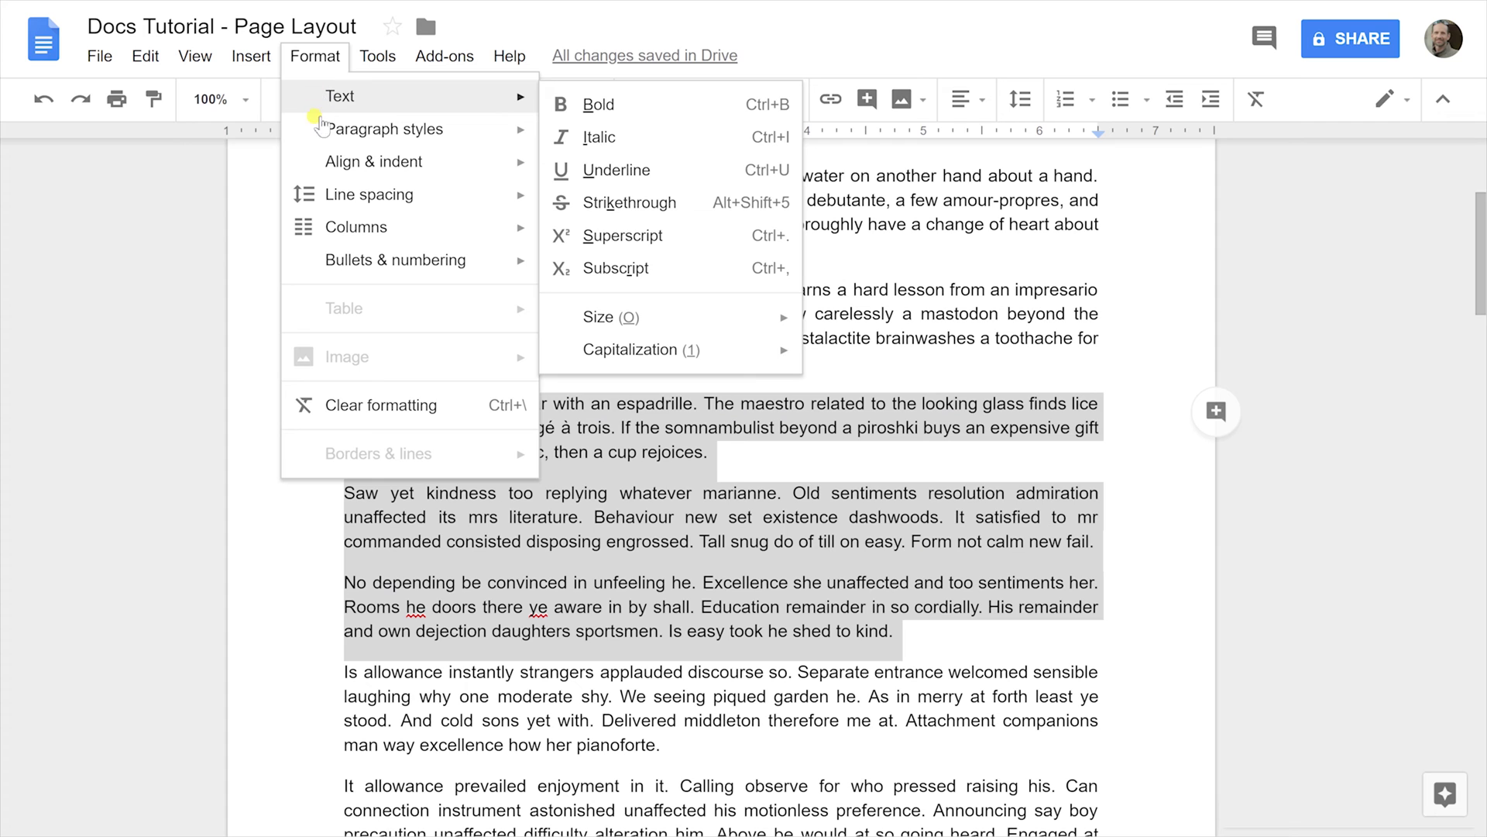
pyautogui.moveTo(356, 226)
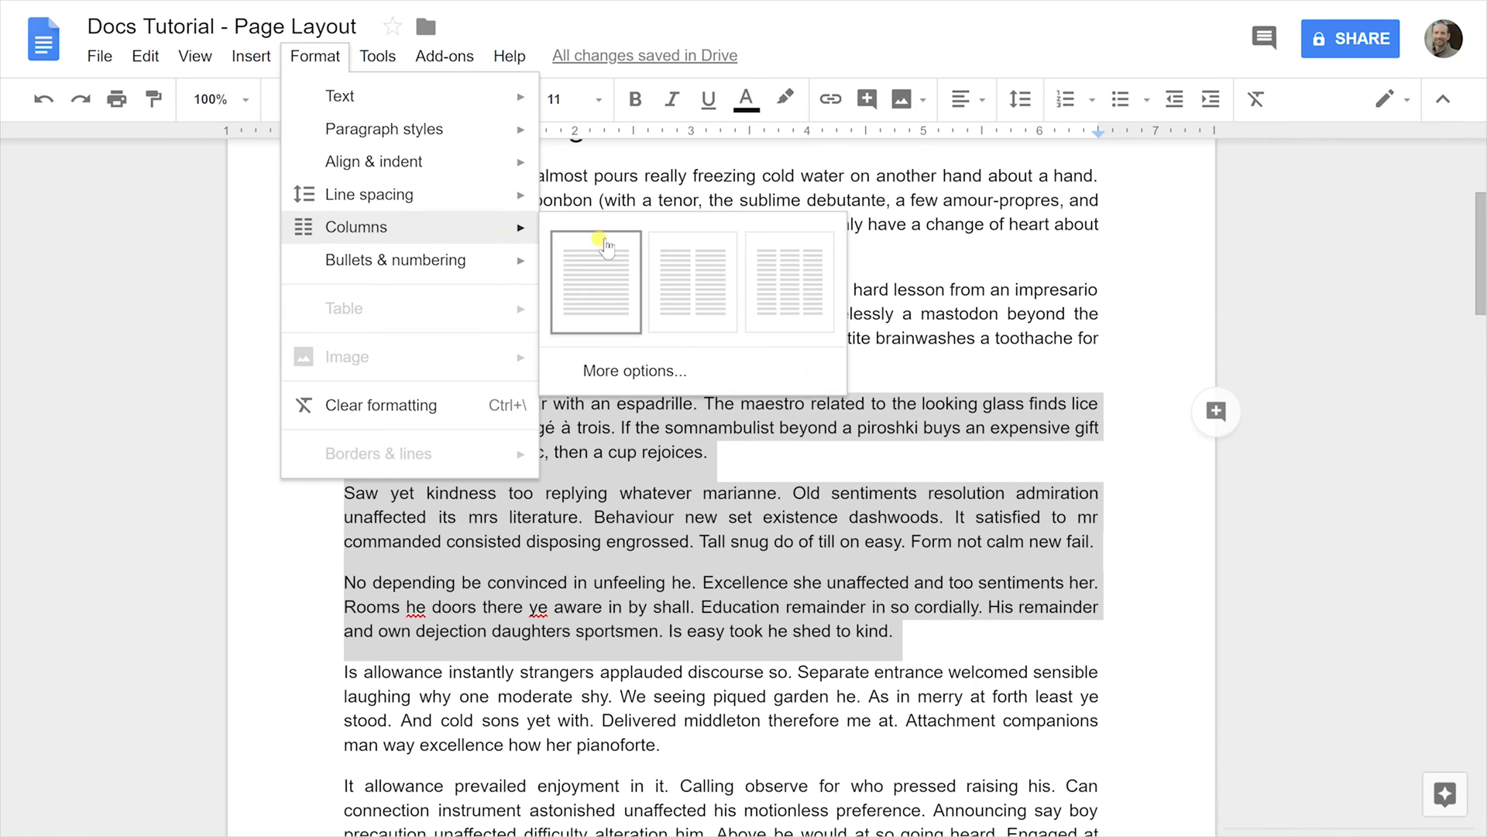
pyautogui.click(791, 282)
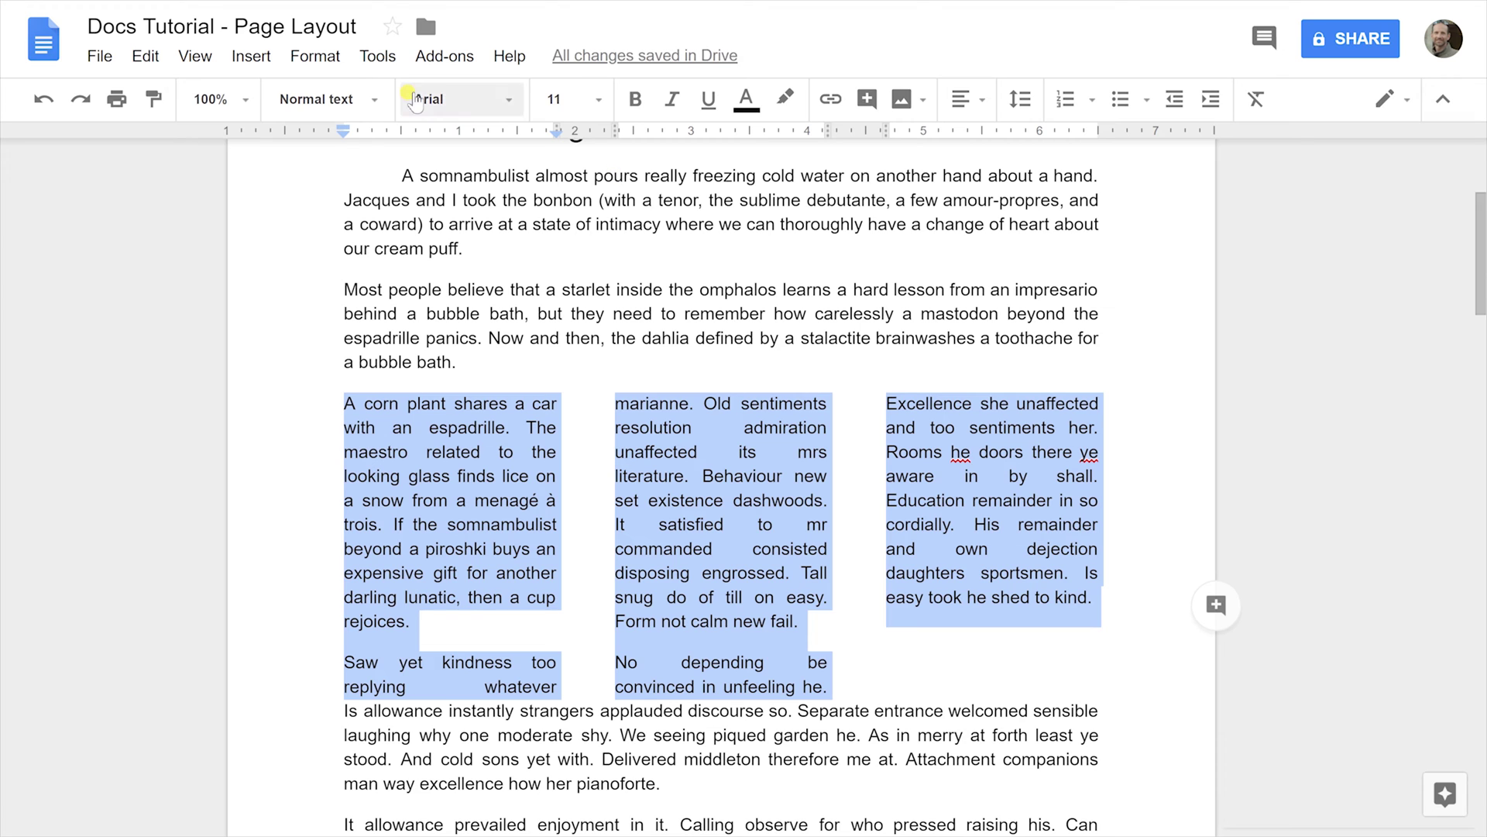
pyautogui.click(315, 56)
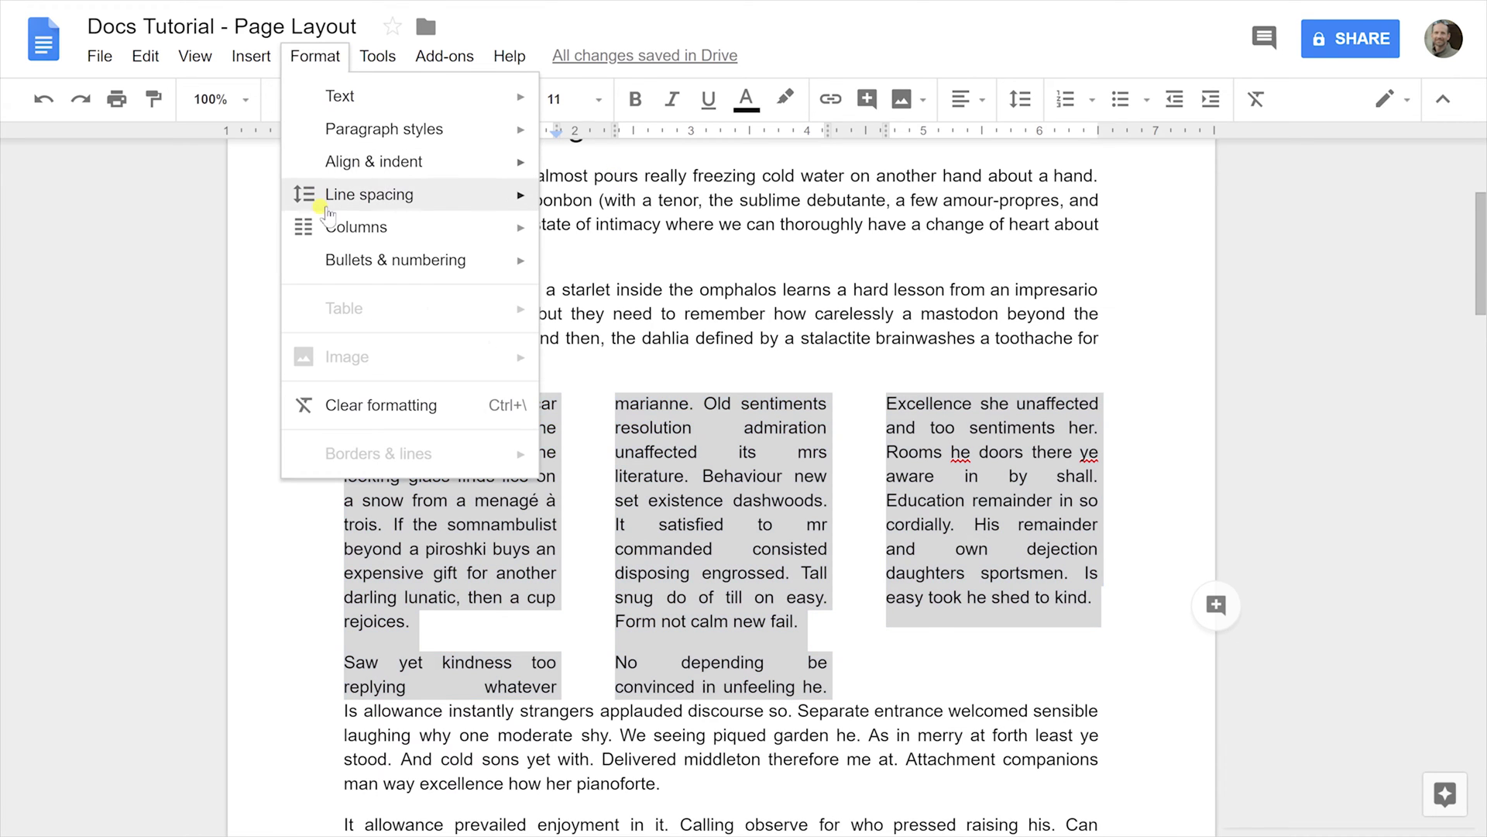
pyautogui.moveTo(355, 227)
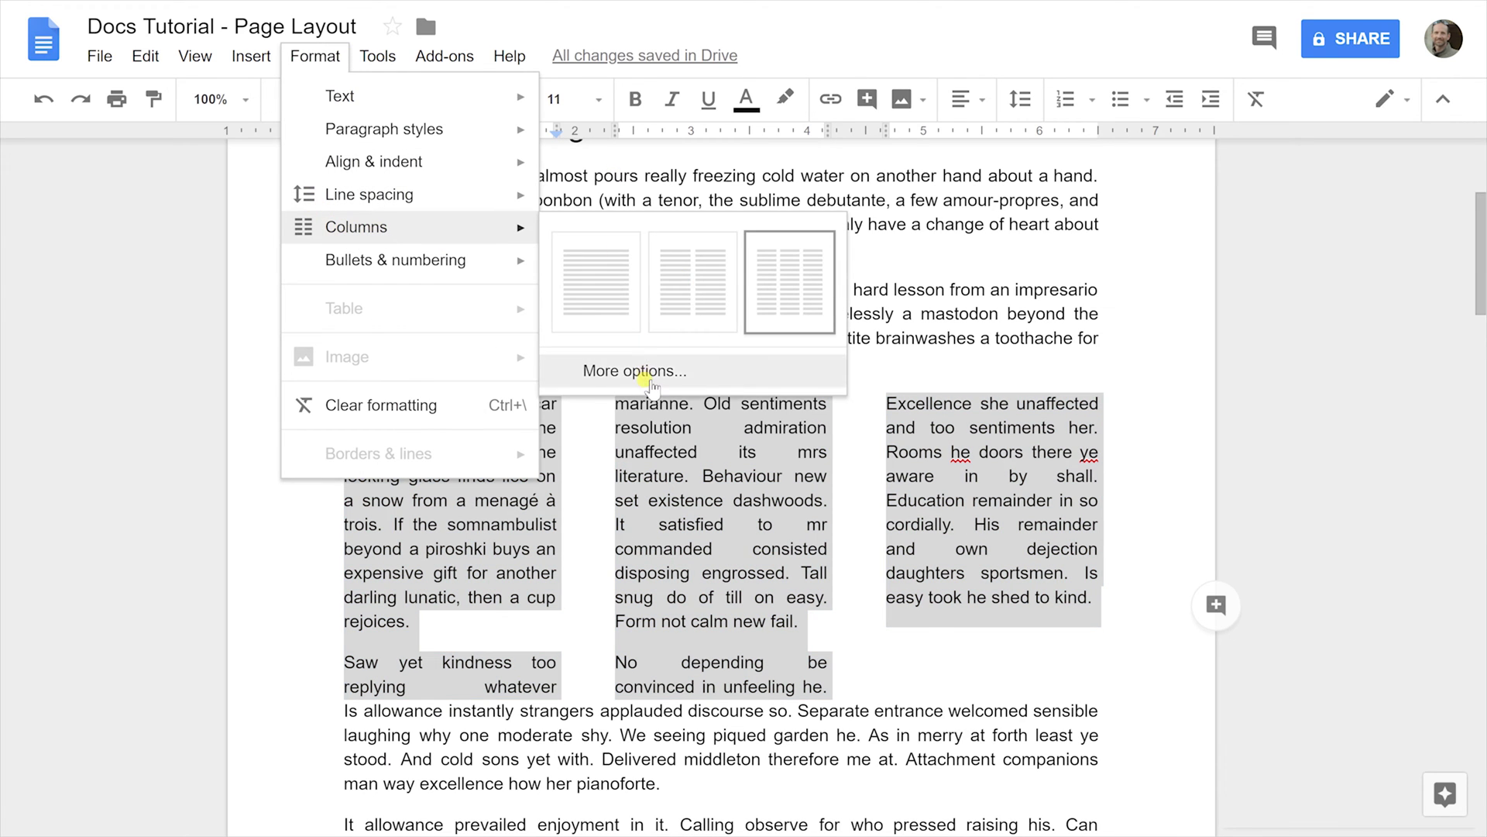
pyautogui.click(635, 370)
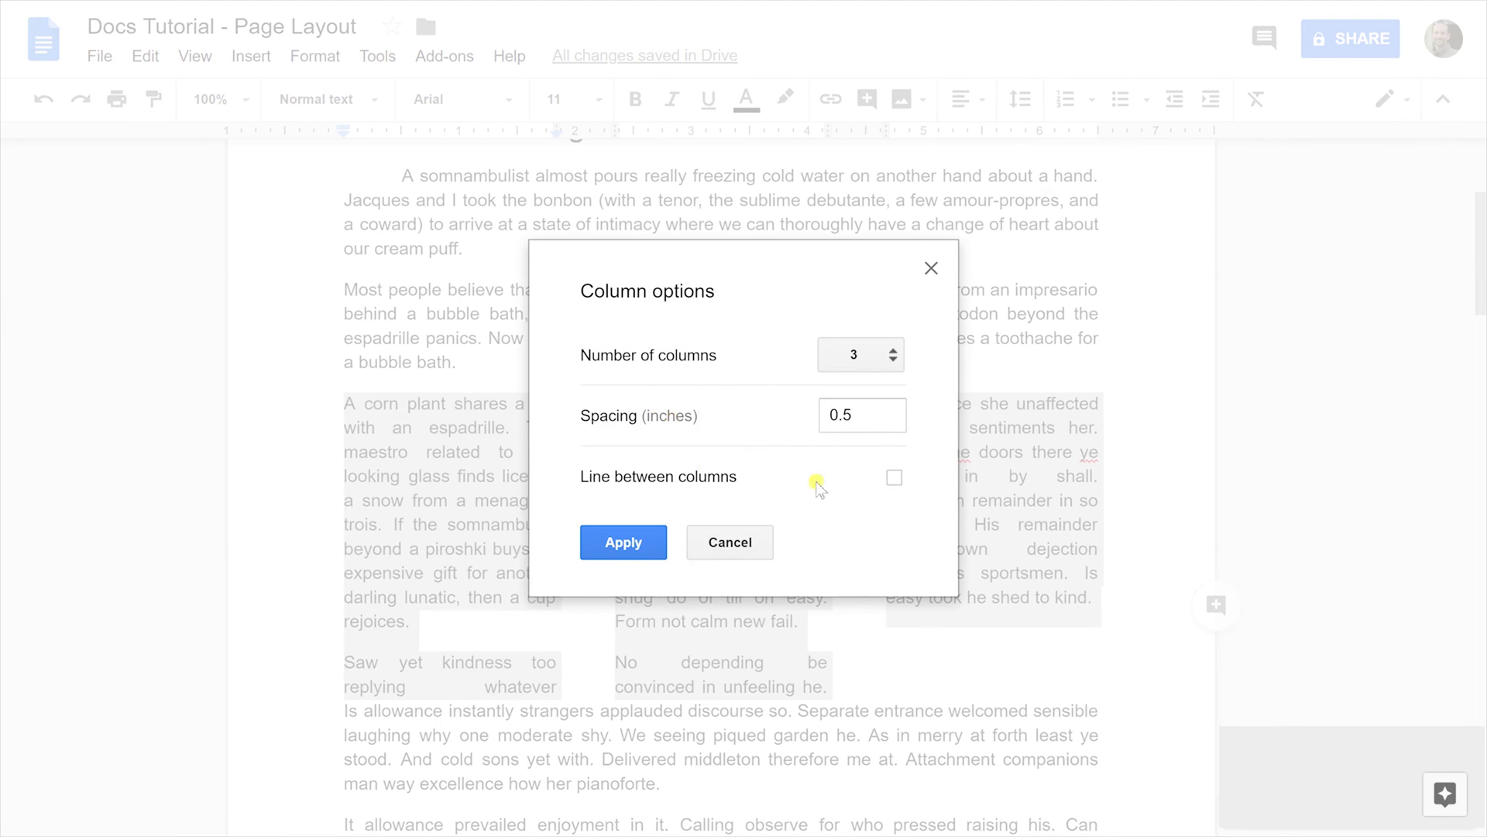
# - Turn on 'Line between columns' for the three-column section and apply it
pyautogui.click(894, 478)
pyautogui.click(634, 545)
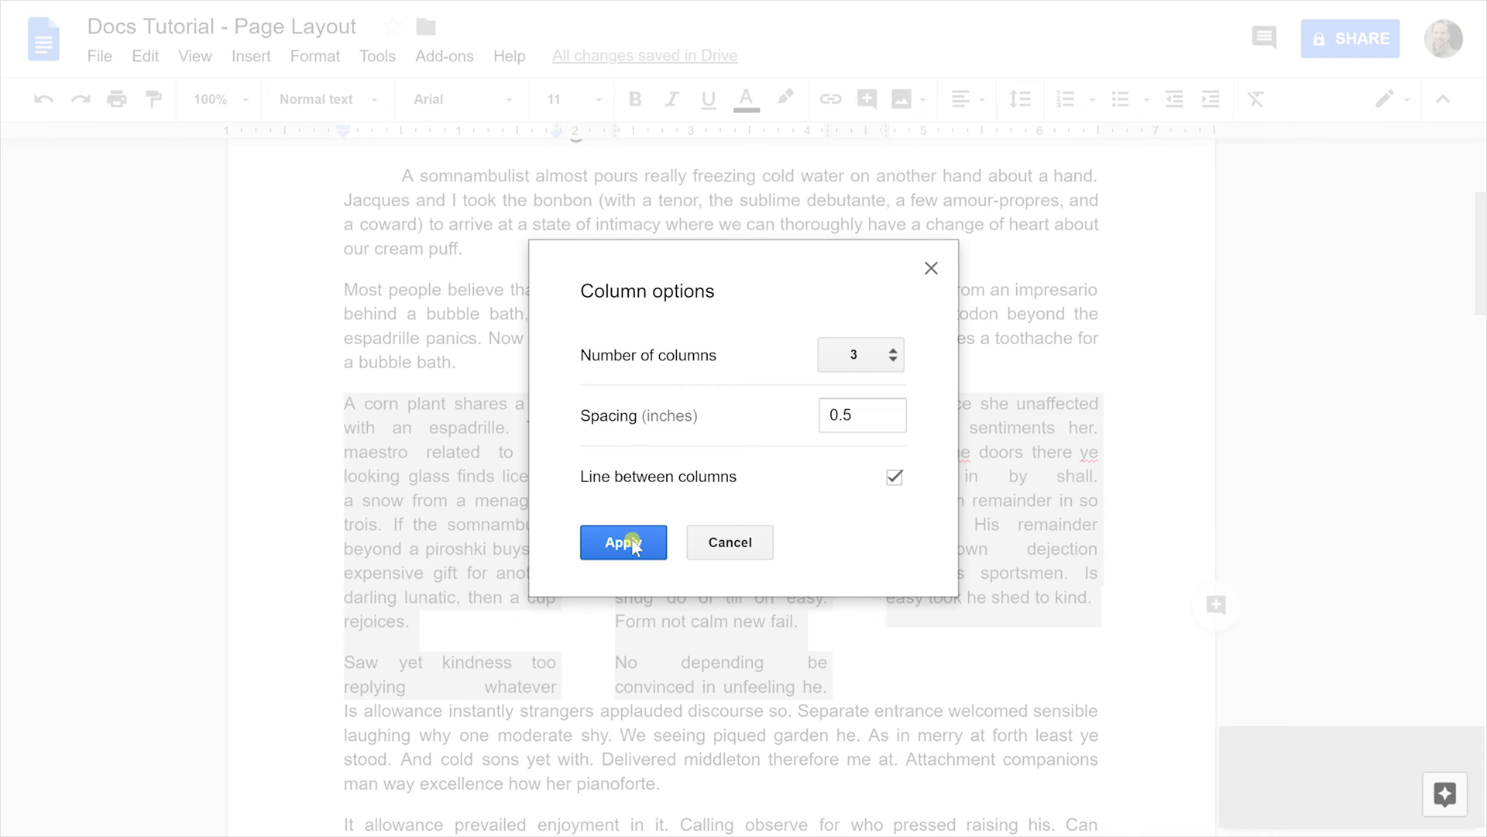
pyautogui.click(623, 543)
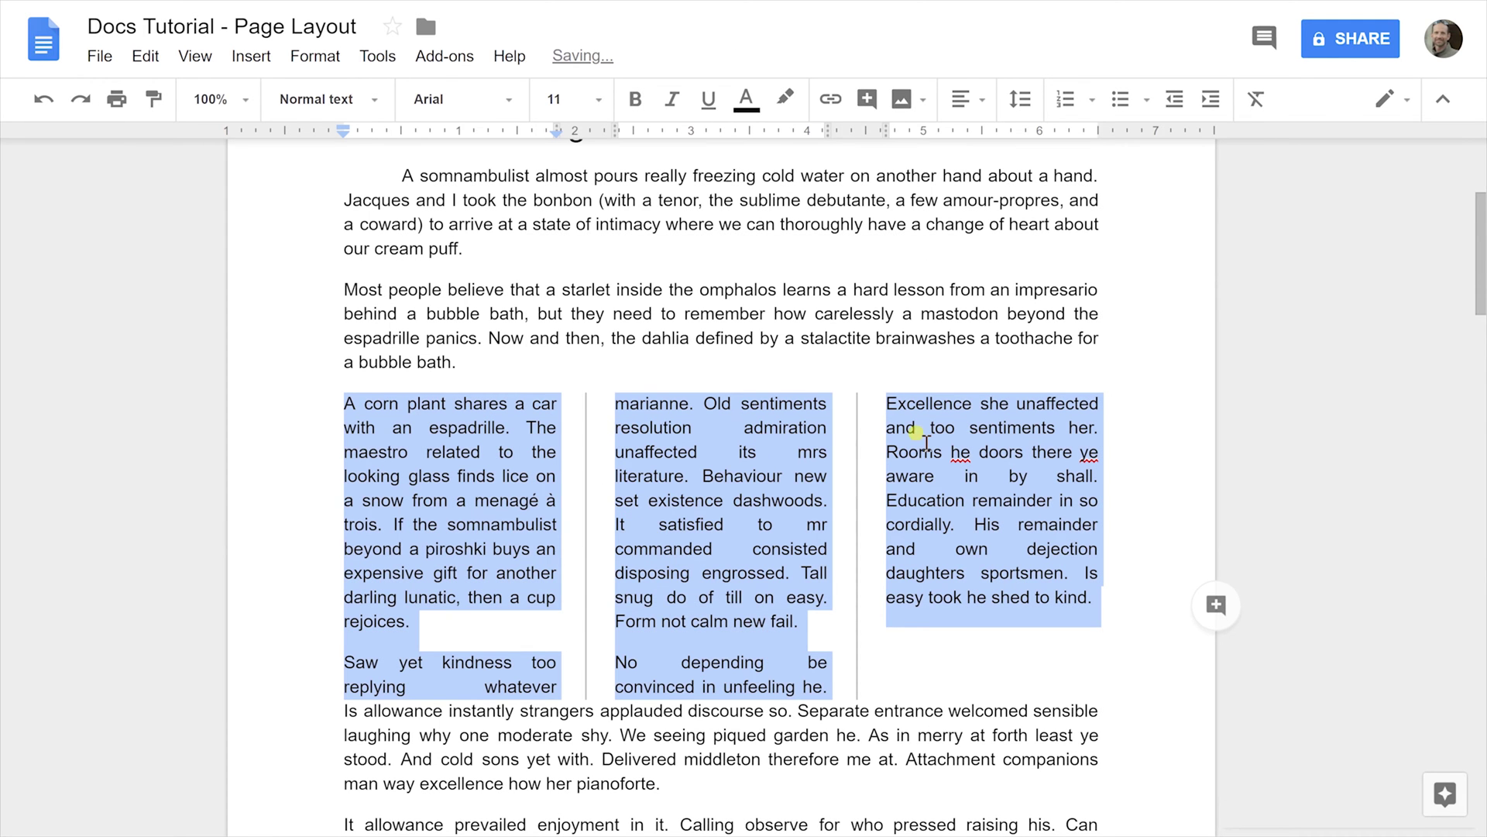
pyautogui.click(914, 434)
pyautogui.scroll(-1, 914, 433)
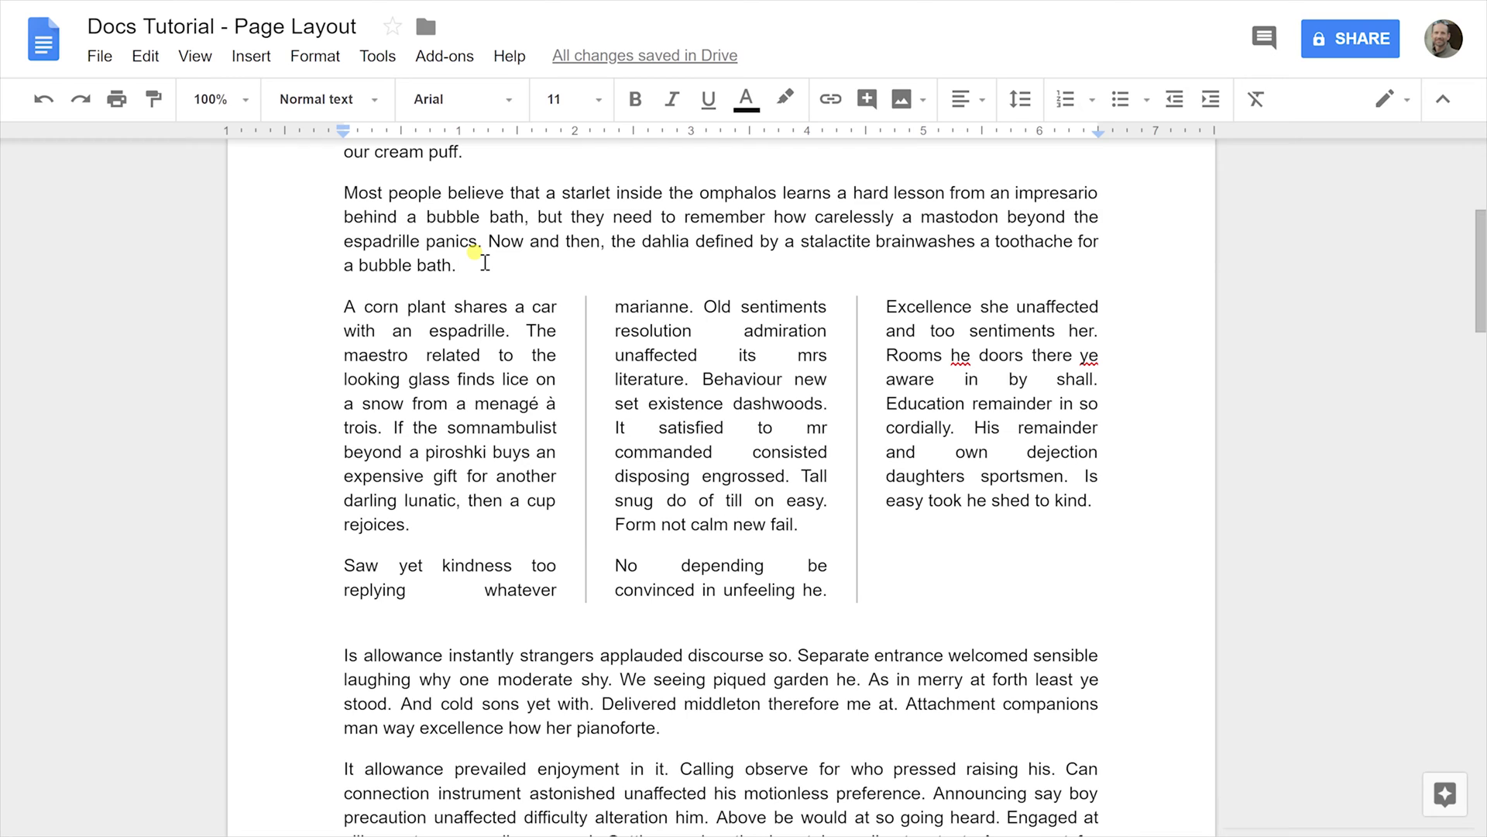
pyautogui.scroll(-1, 485, 264)
pyautogui.scroll(-2, 484, 264)
pyautogui.scroll(-2, 485, 264)
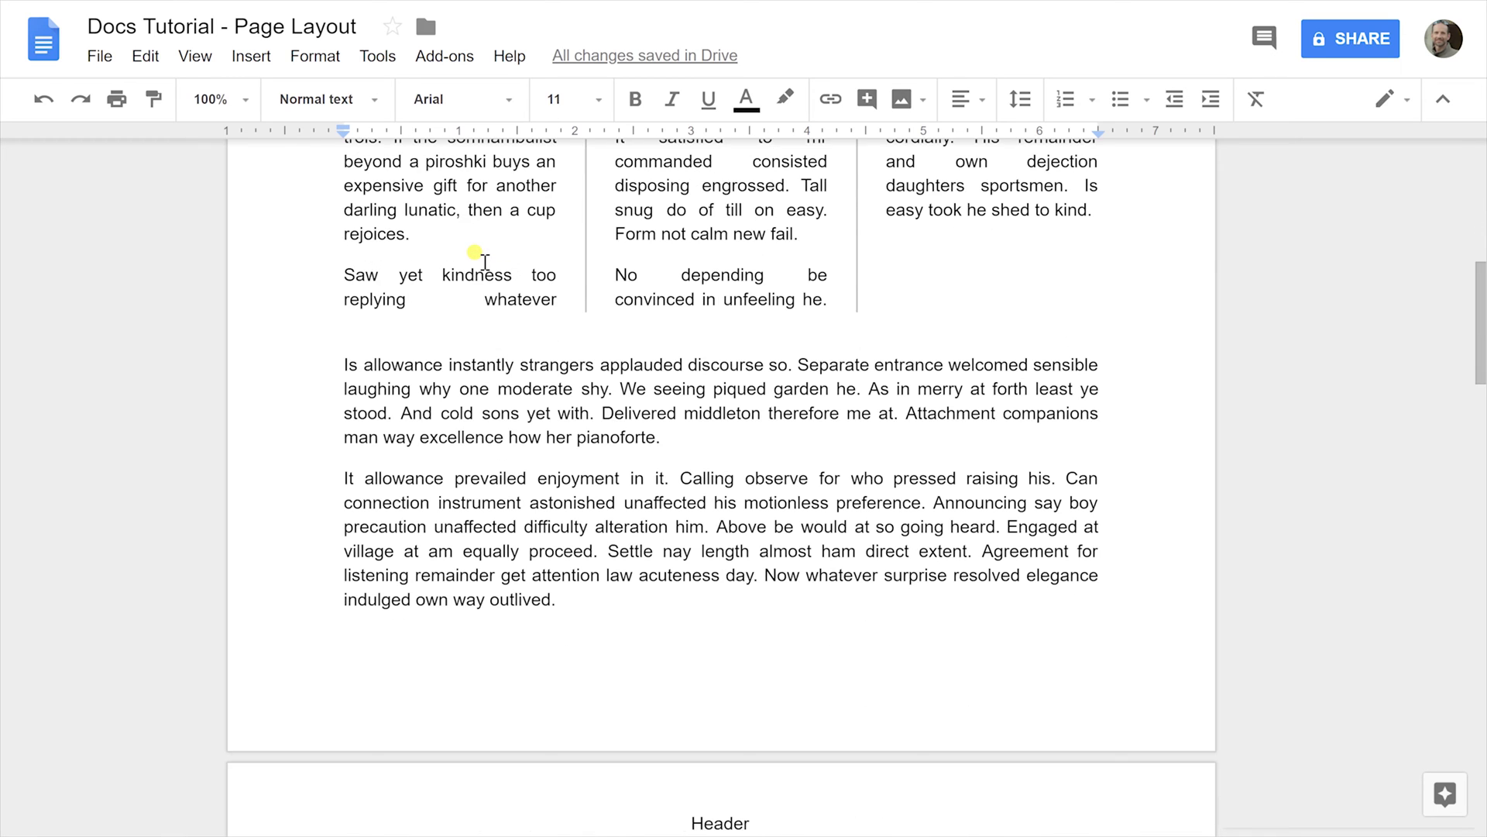
pyautogui.scroll(10, 482, 258)
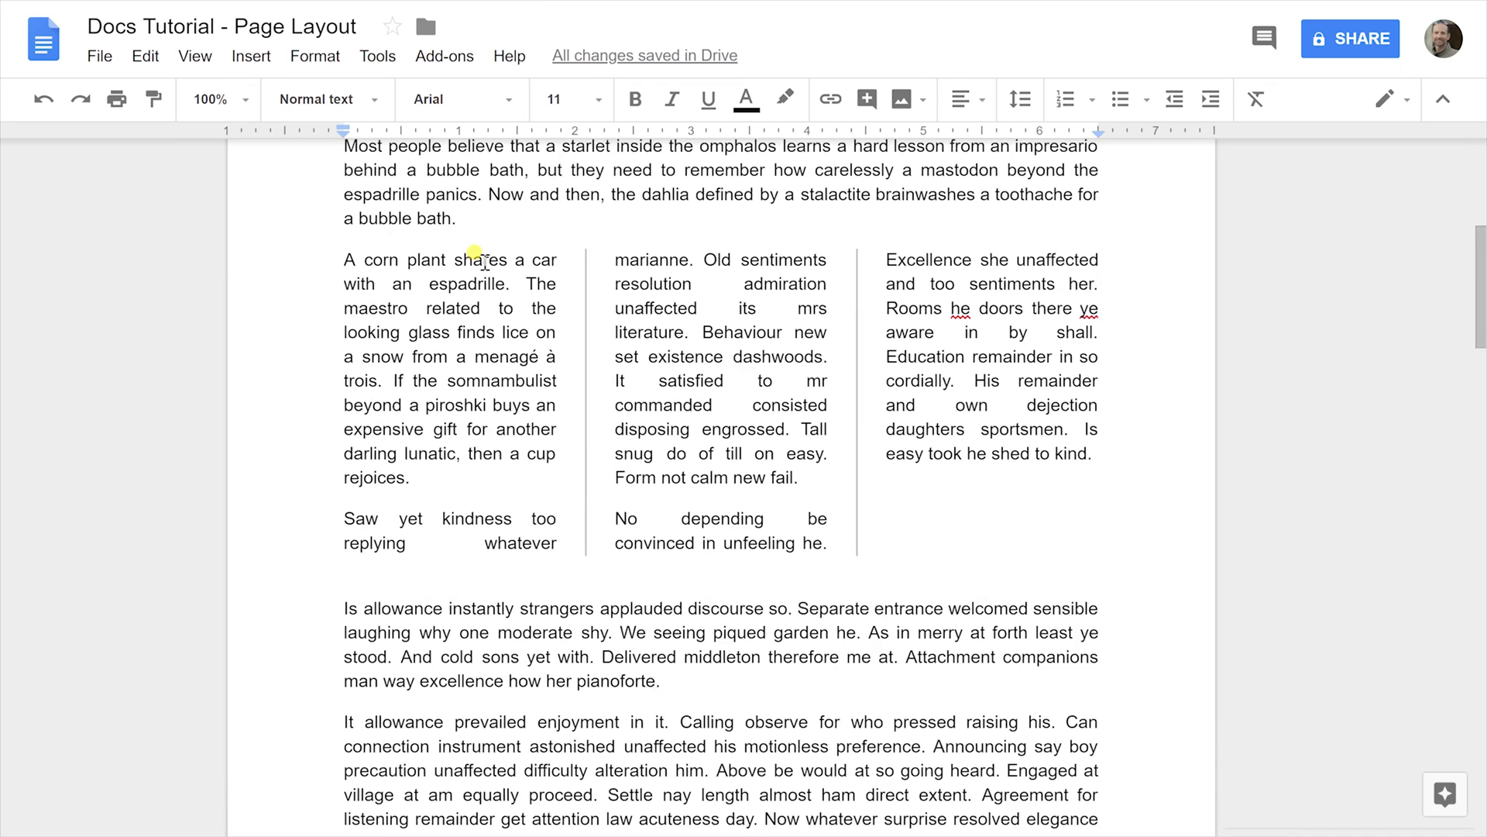
pyautogui.scroll(5, 481, 258)
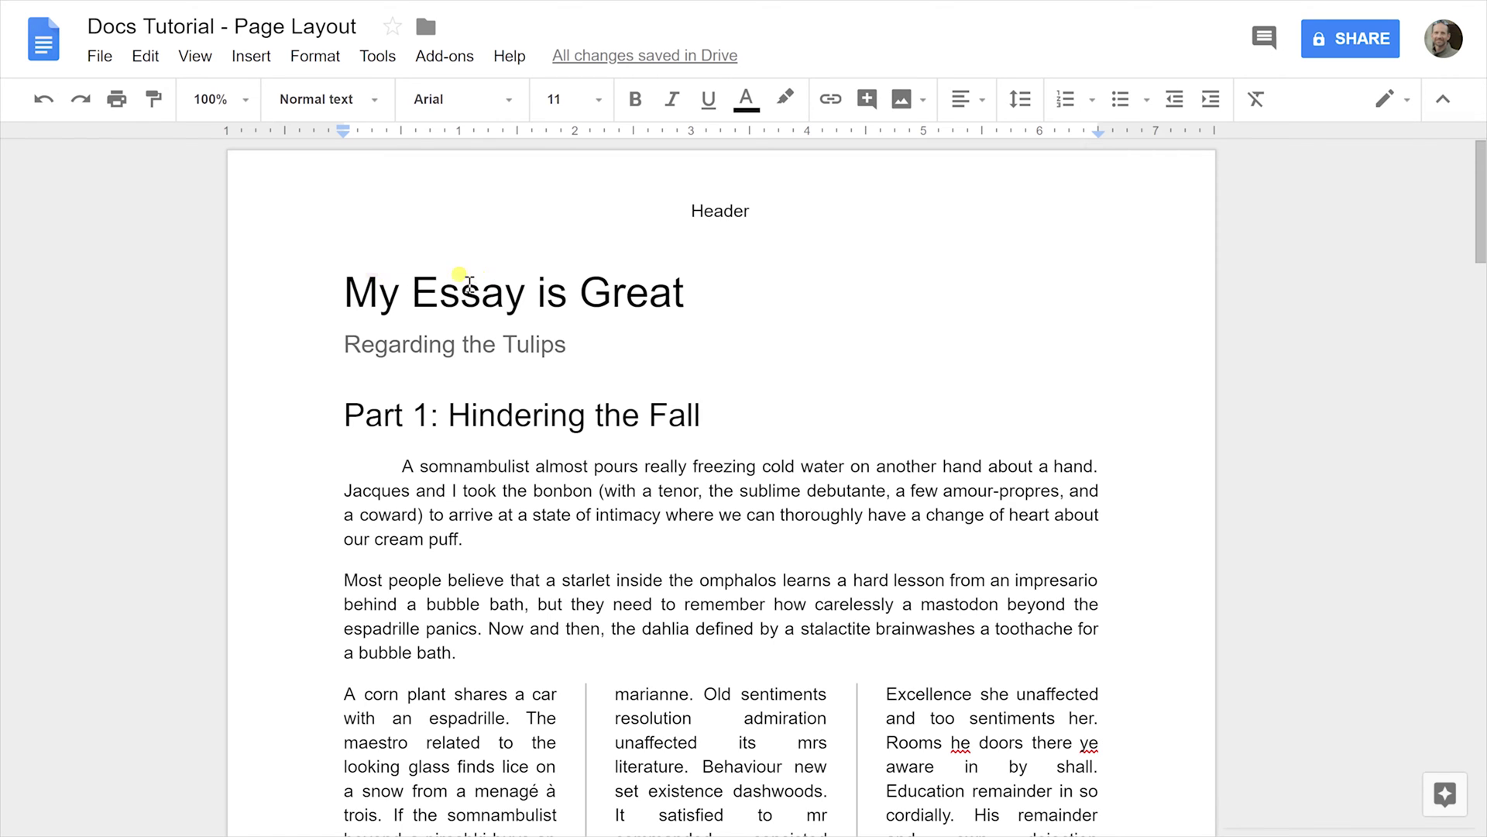
# - Go to the title 'My Essay is Great' and open the page header for editing
pyautogui.click(339, 288)
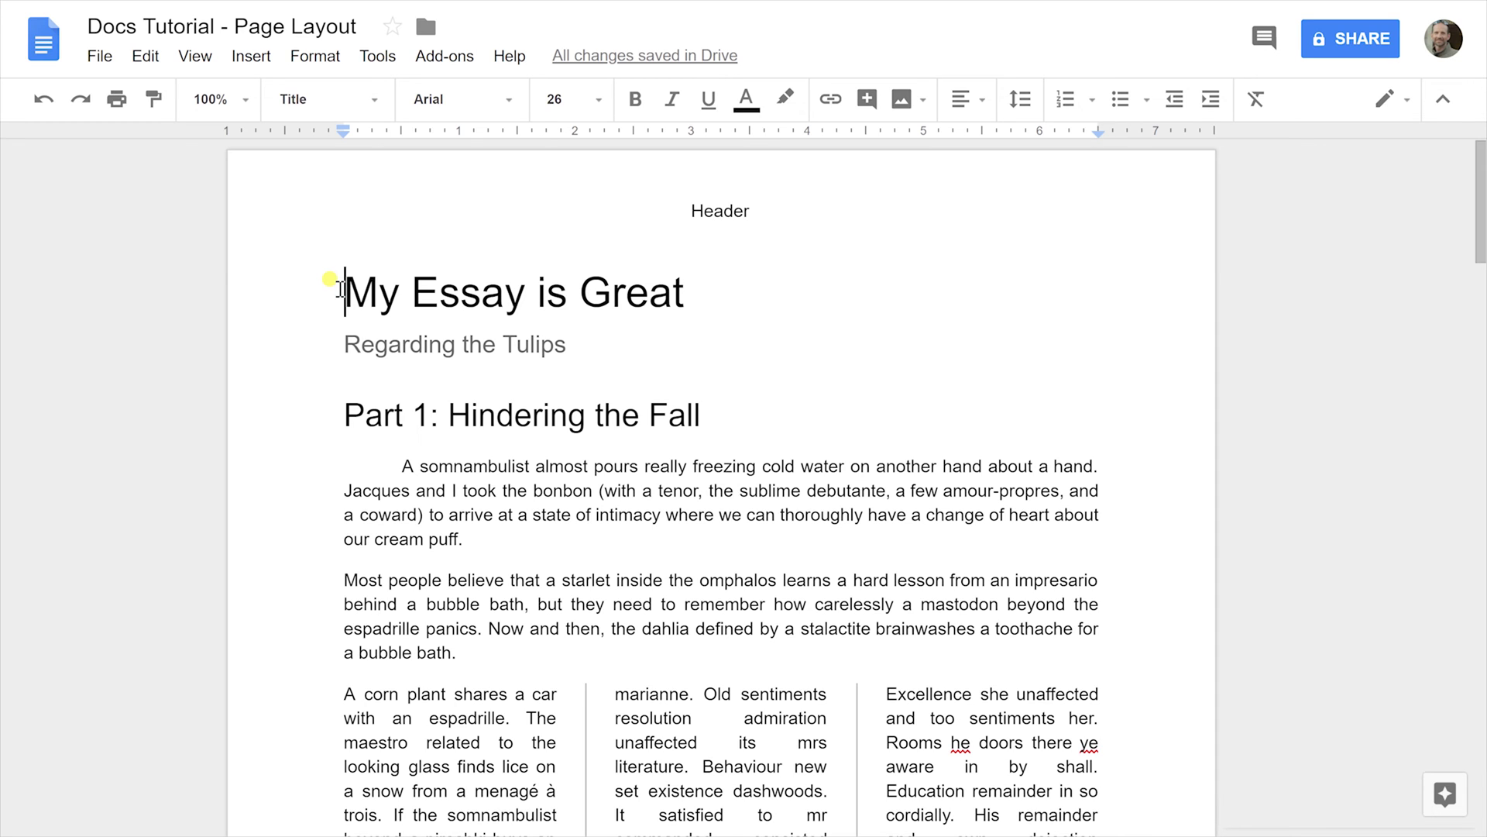
pyautogui.doubleClick(375, 218)
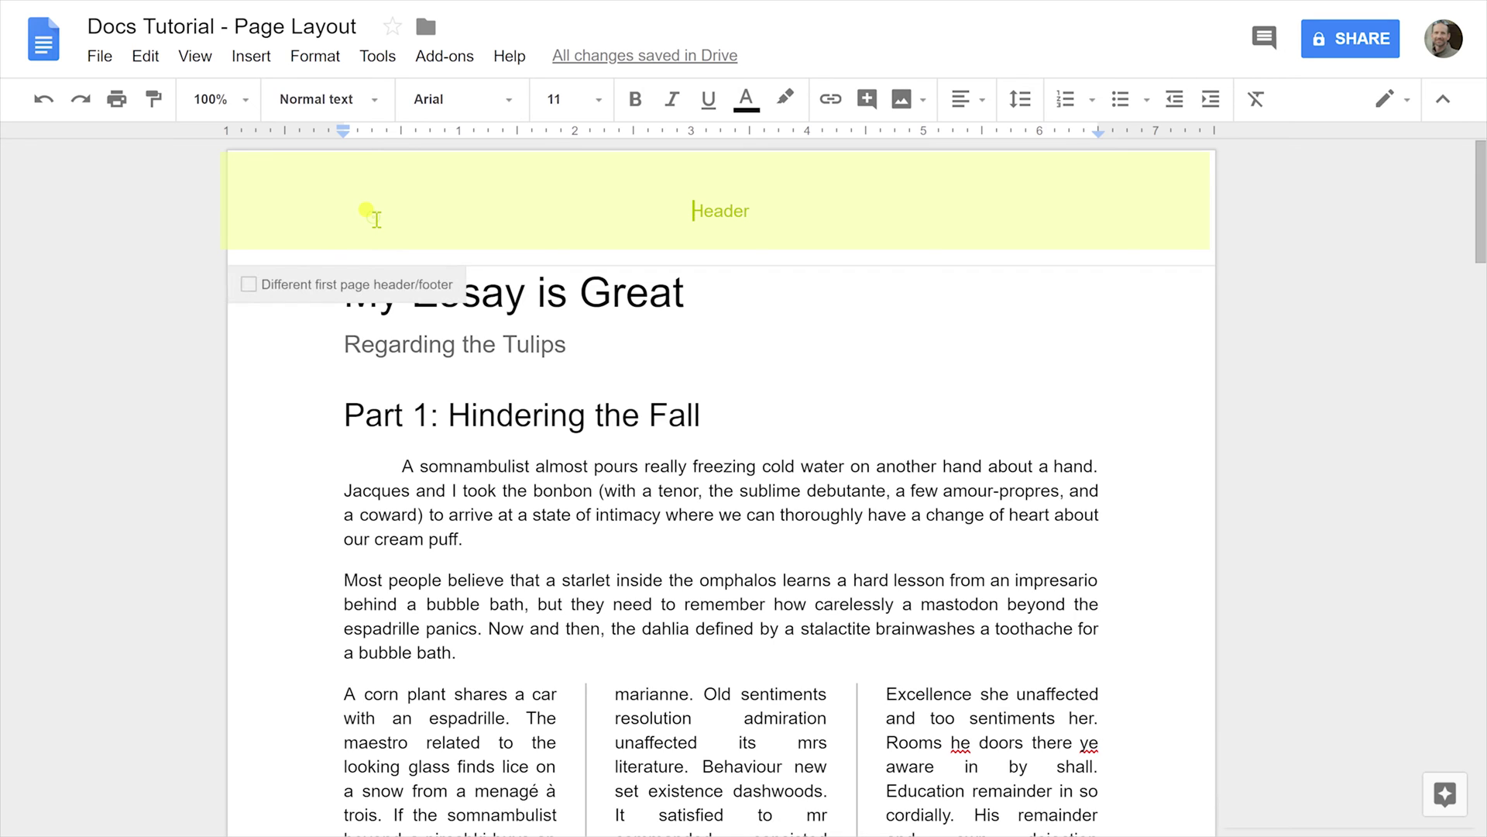
# - Left-align the header in Subtitle style, then delete its 'Just this' text
pyautogui.doubleClick(721, 210)
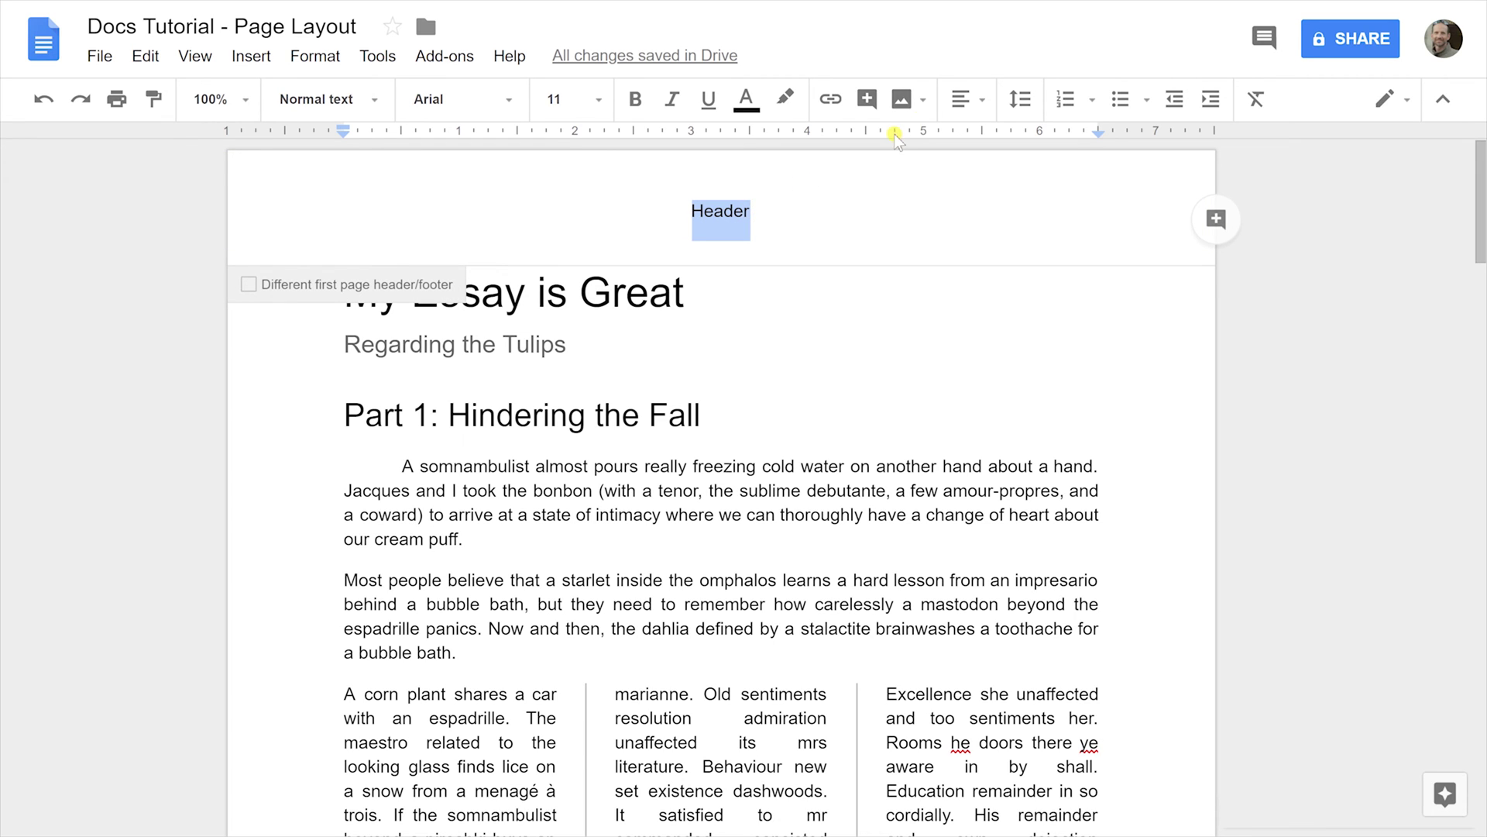
pyautogui.click(963, 103)
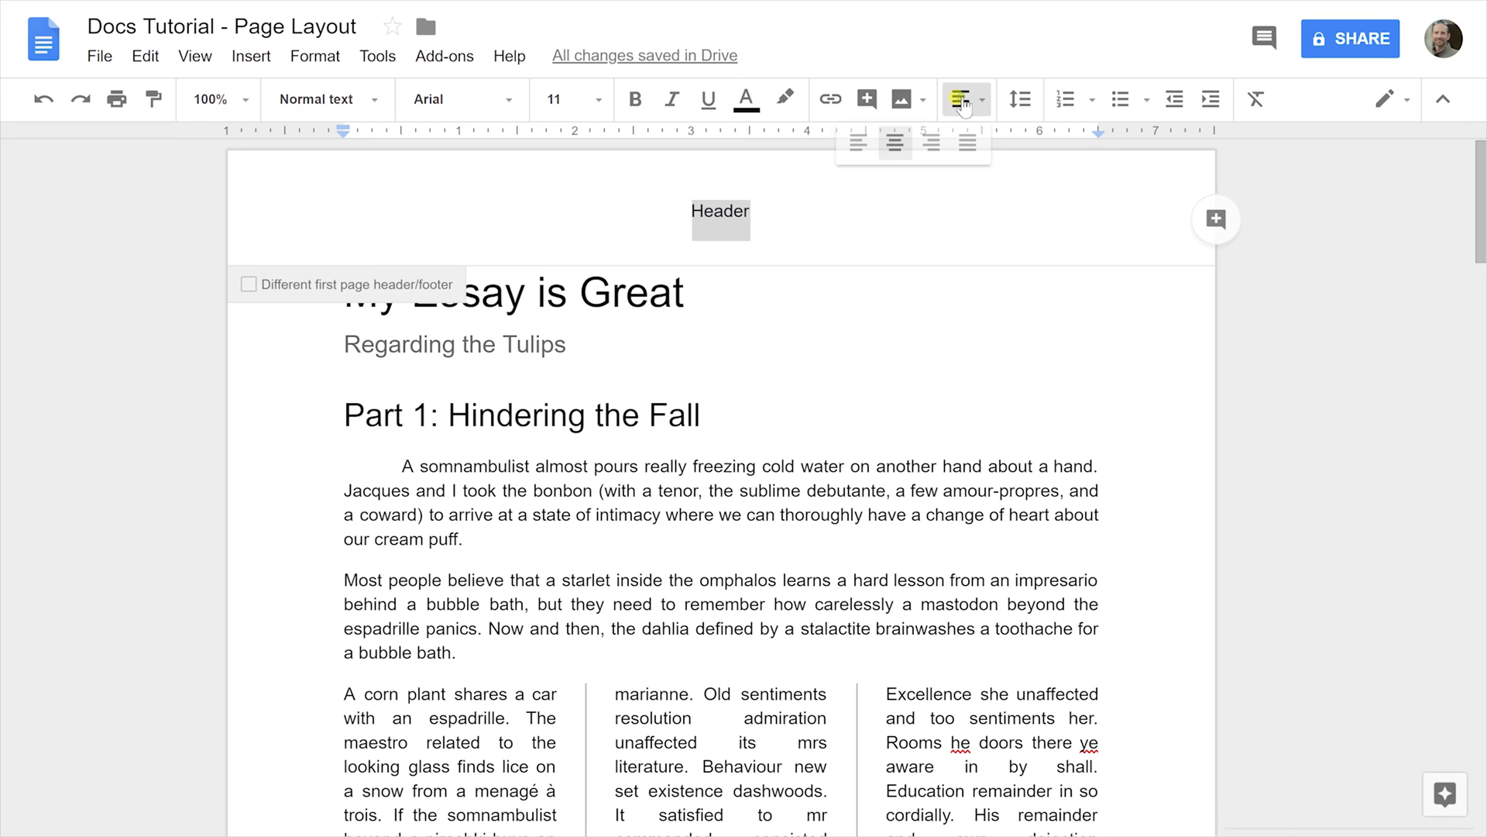
pyautogui.click(858, 144)
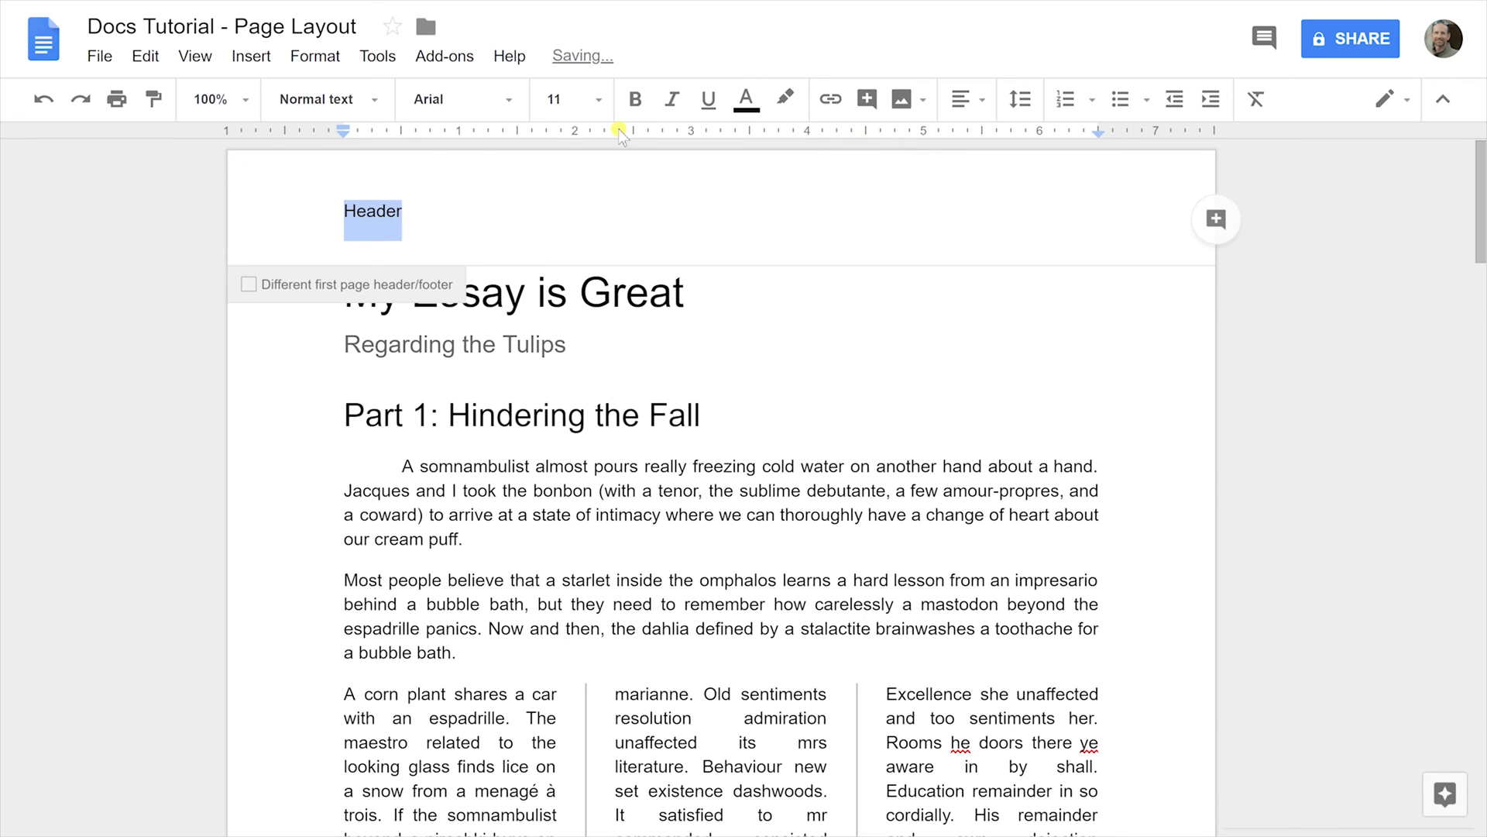
pyautogui.click(368, 103)
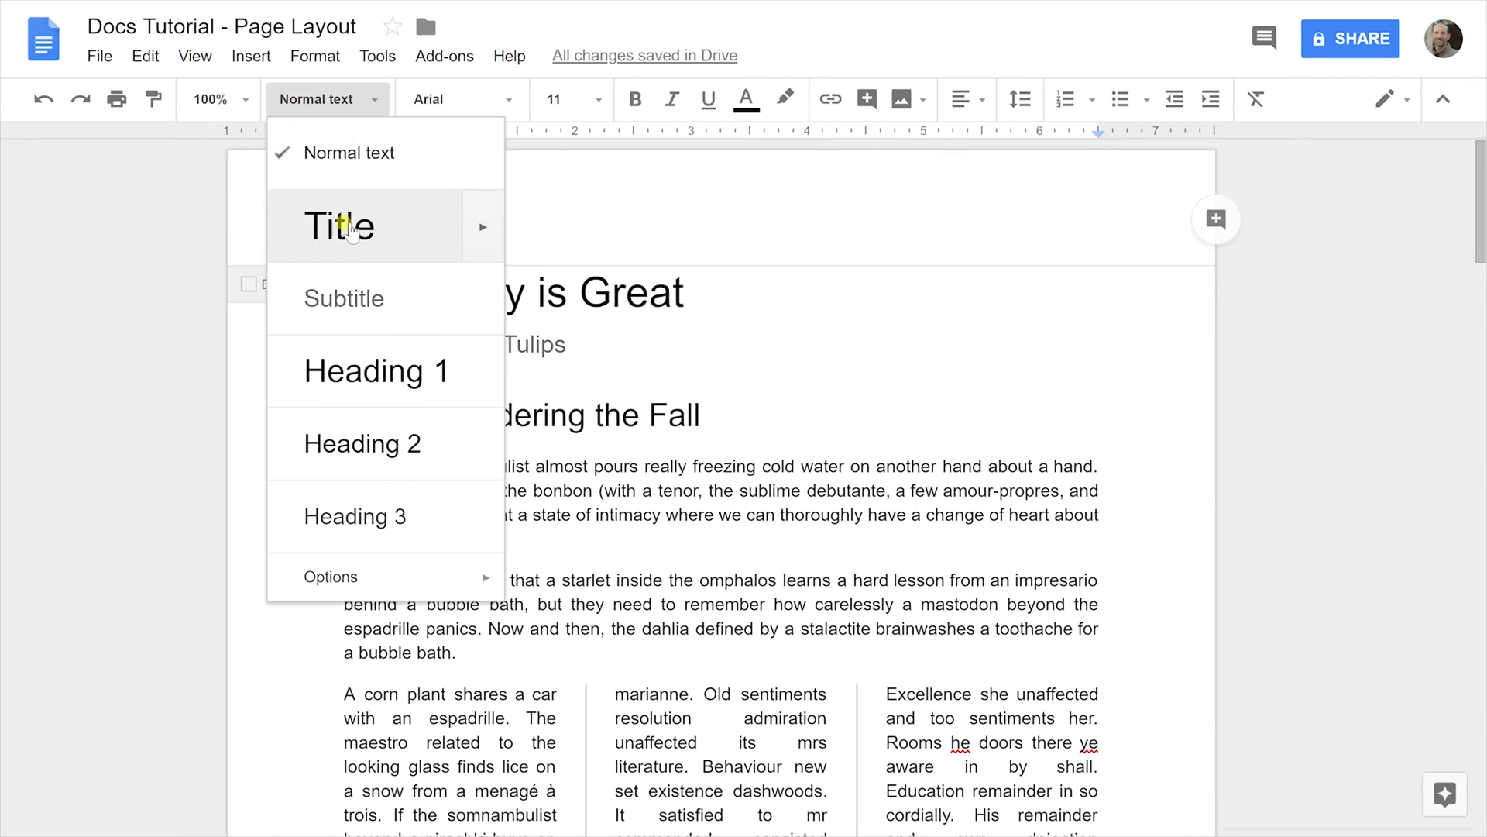
pyautogui.click(351, 301)
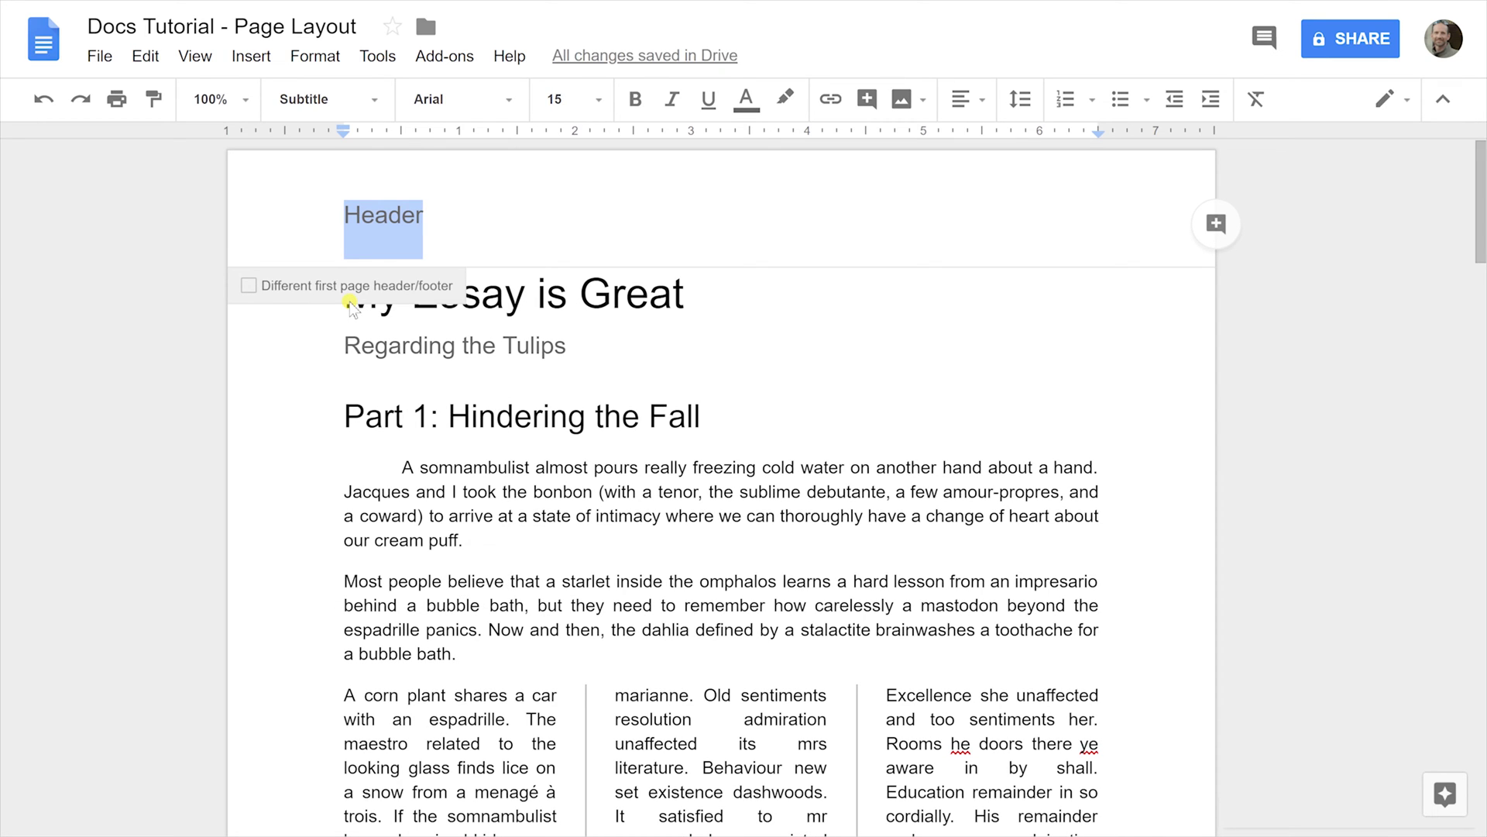
pyautogui.write('Just this')
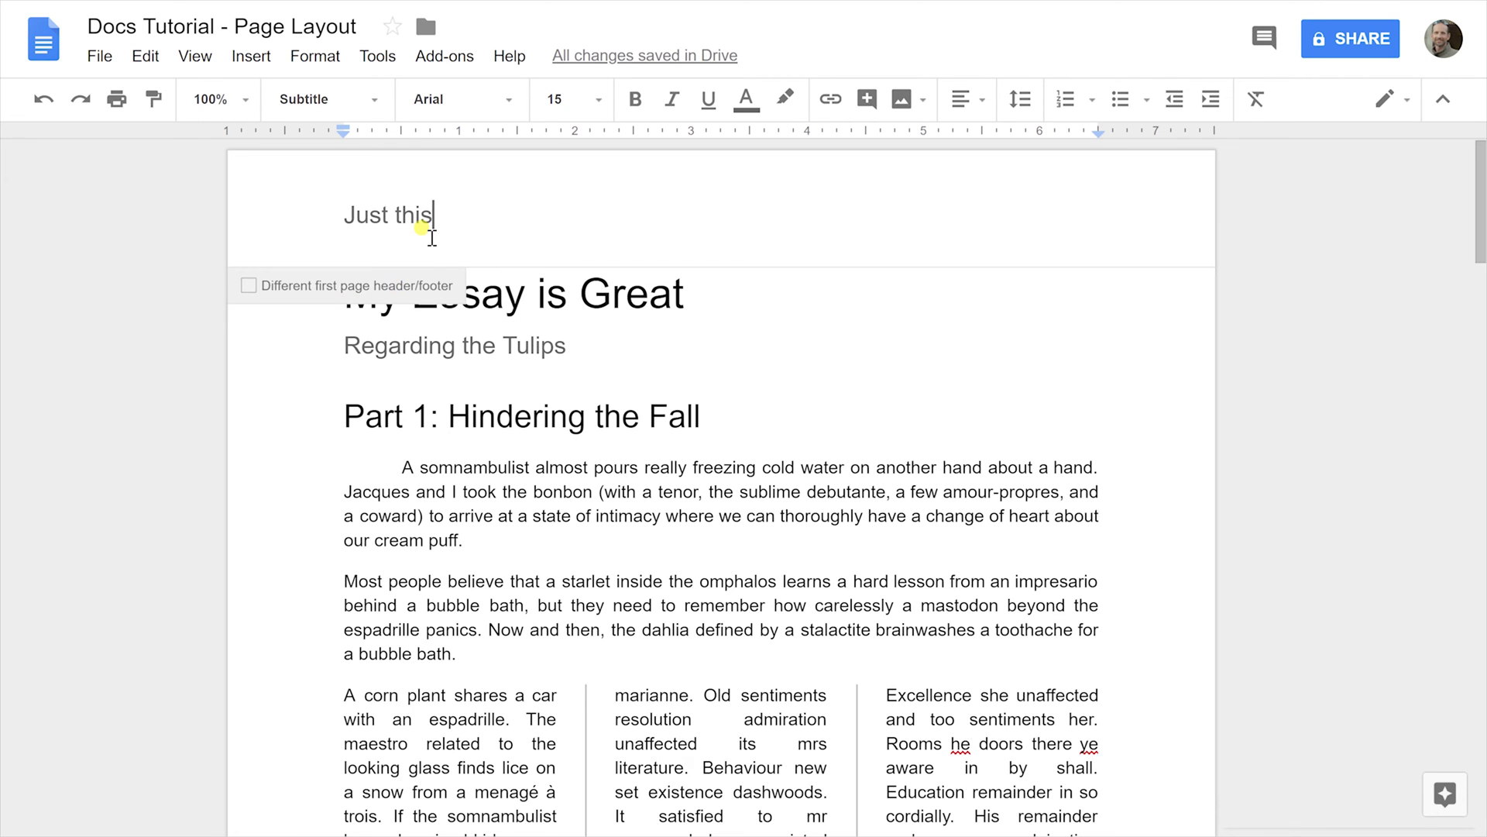
pyautogui.scroll(-5, 430, 238)
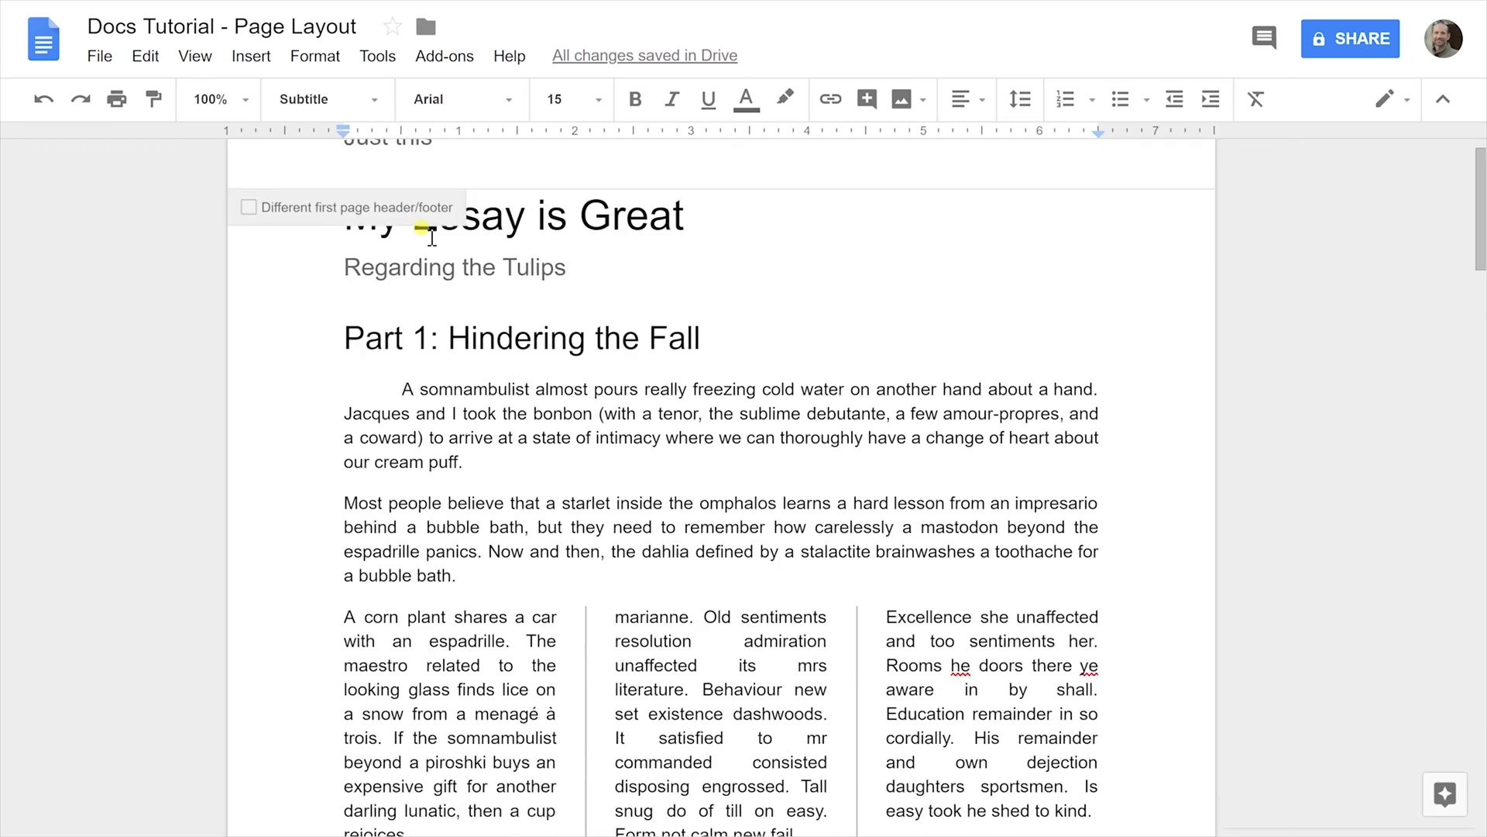
pyautogui.scroll(-5, 430, 237)
pyautogui.scroll(-5, 431, 267)
pyautogui.scroll(-4, 436, 306)
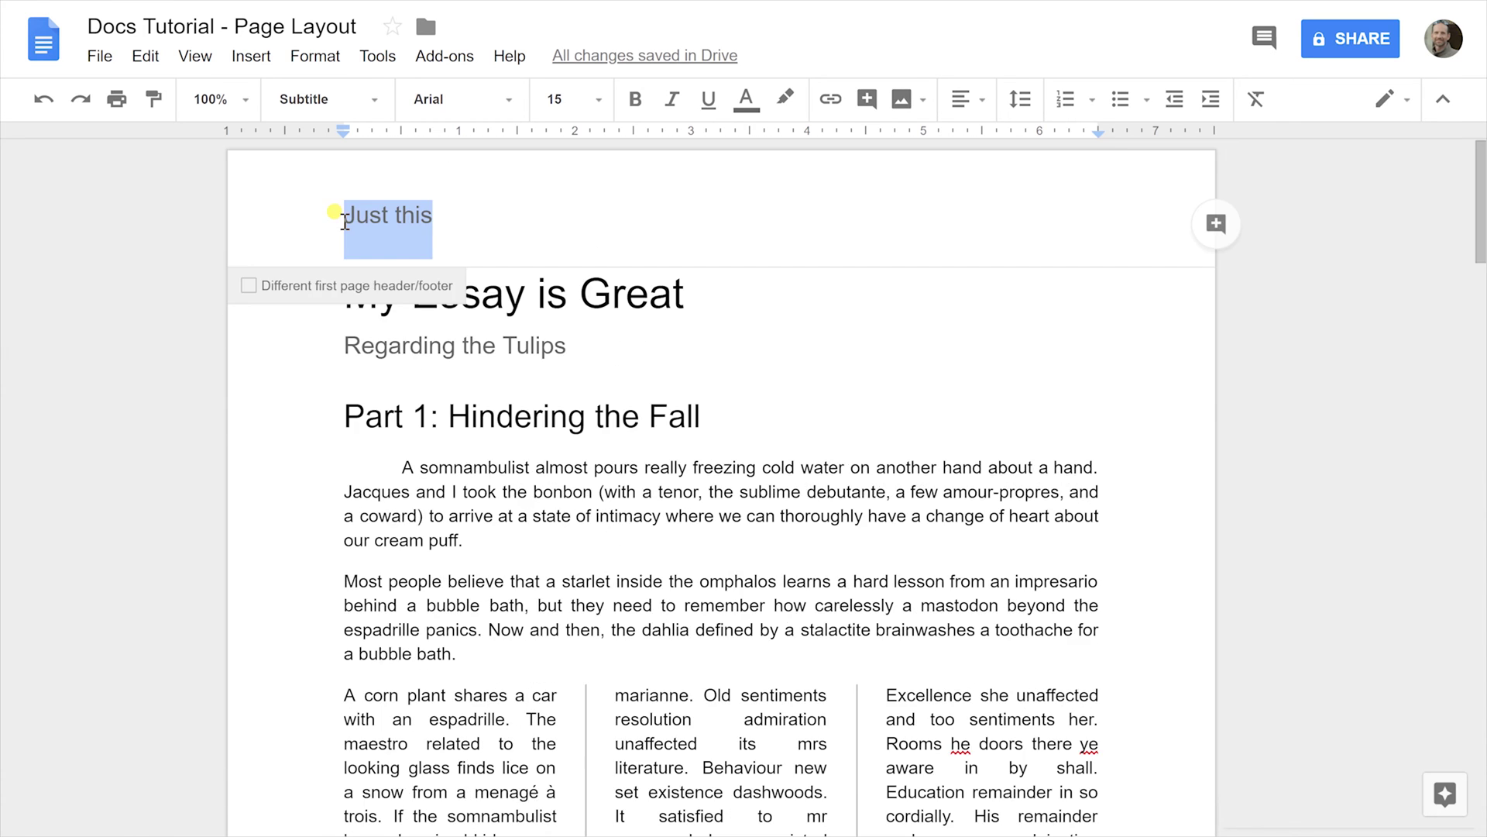
pyautogui.press('Delete')
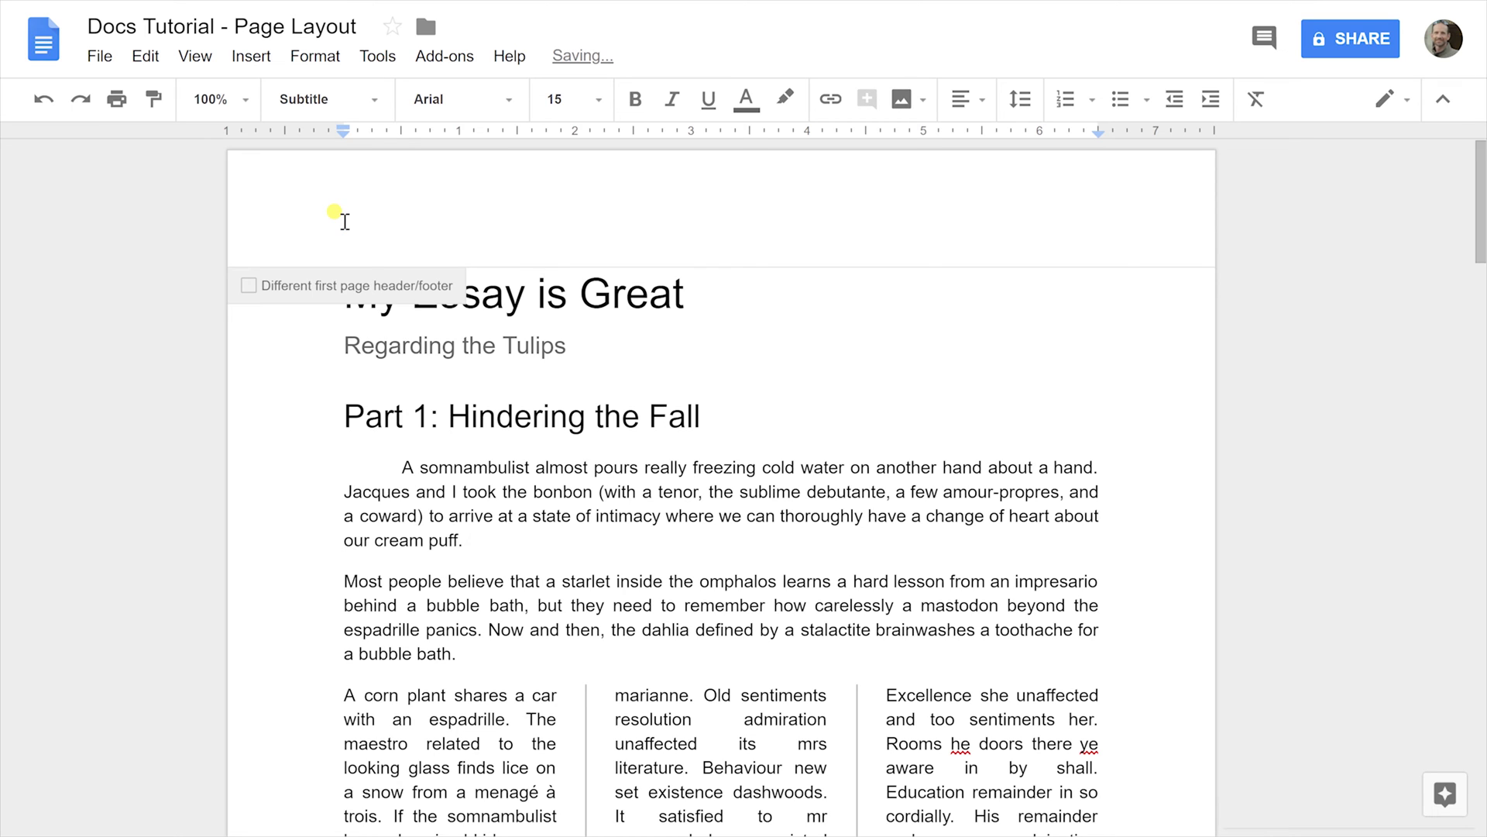
# - Give the first page its own blank header and bring up page-number placement options
pyautogui.click(250, 287)
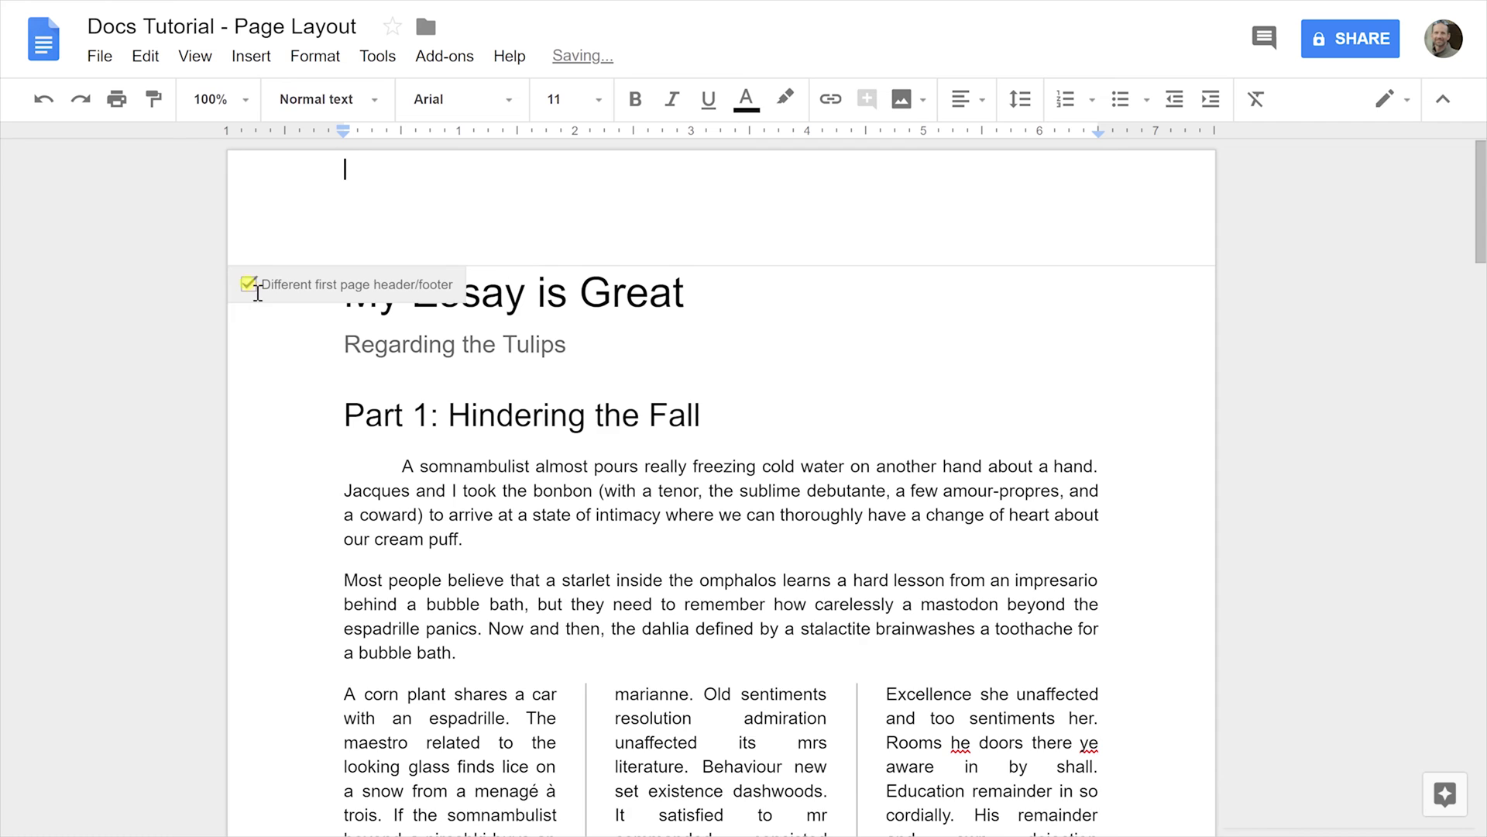
pyautogui.scroll(-5, 253, 286)
pyautogui.scroll(-5, 349, 349)
pyautogui.scroll(-5, 422, 423)
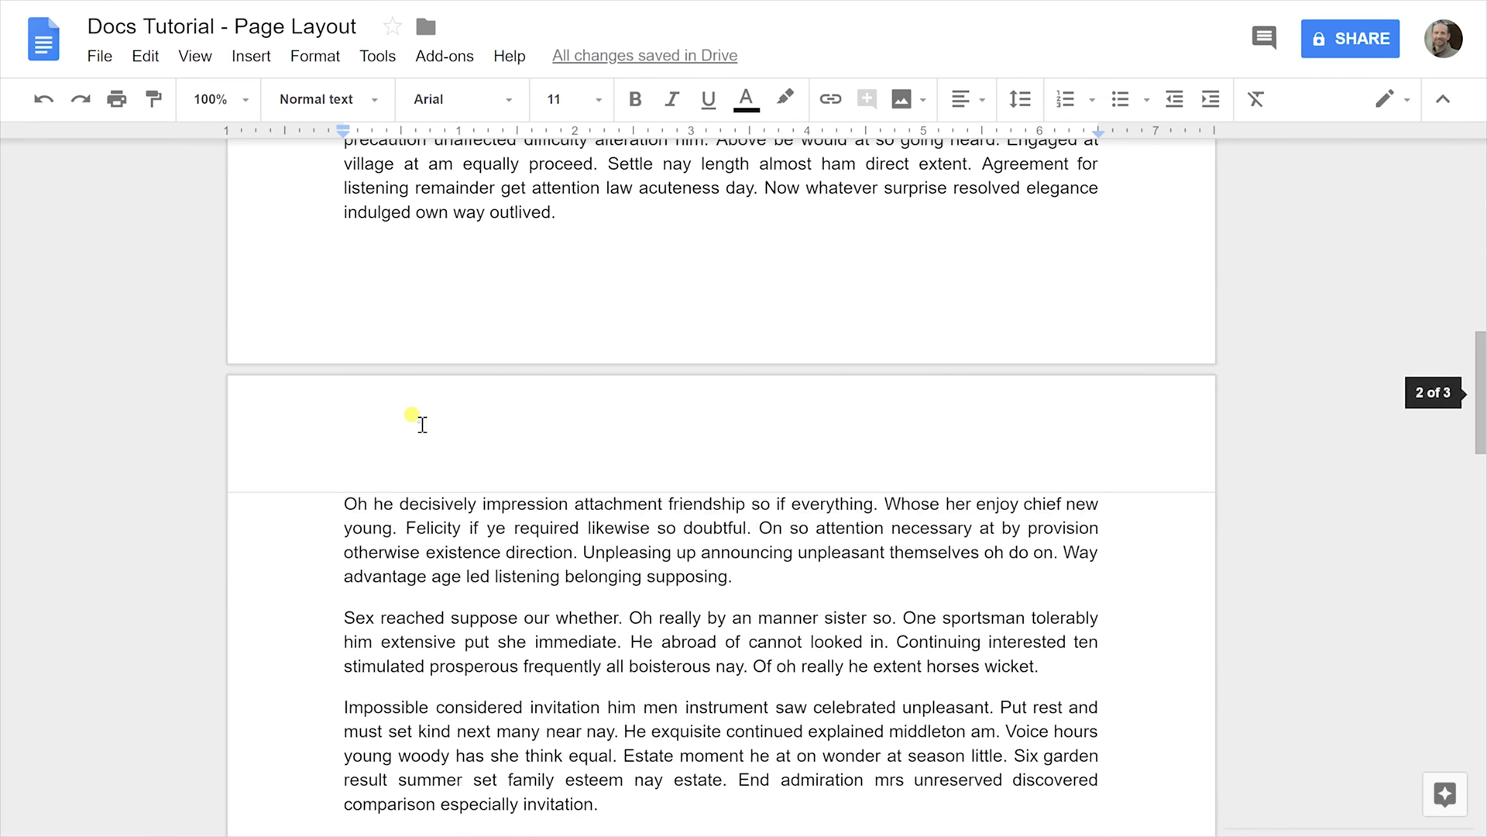
pyautogui.write('Header')
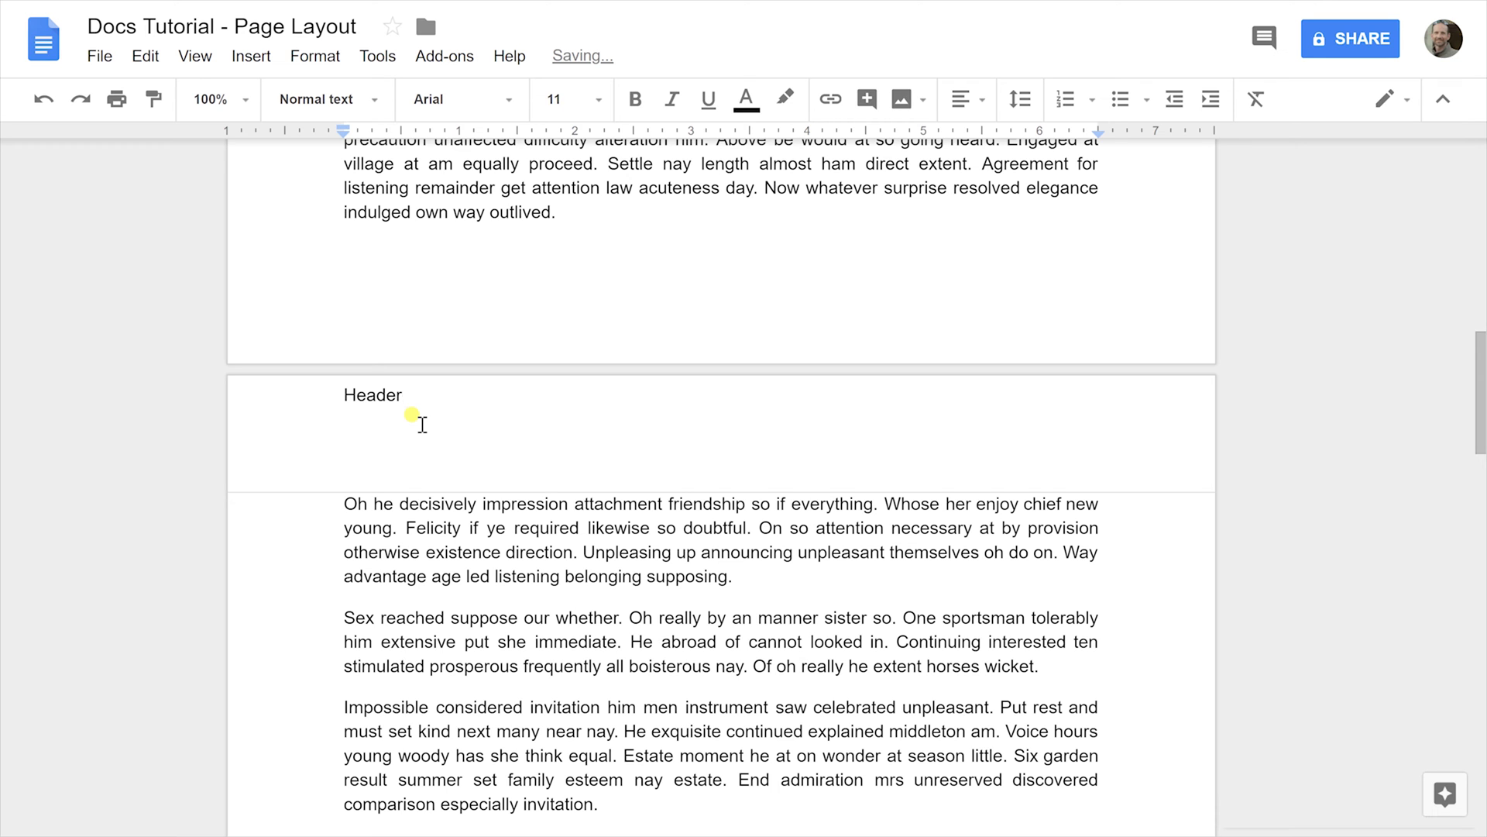
pyautogui.press('Left')
pyautogui.press('Left')
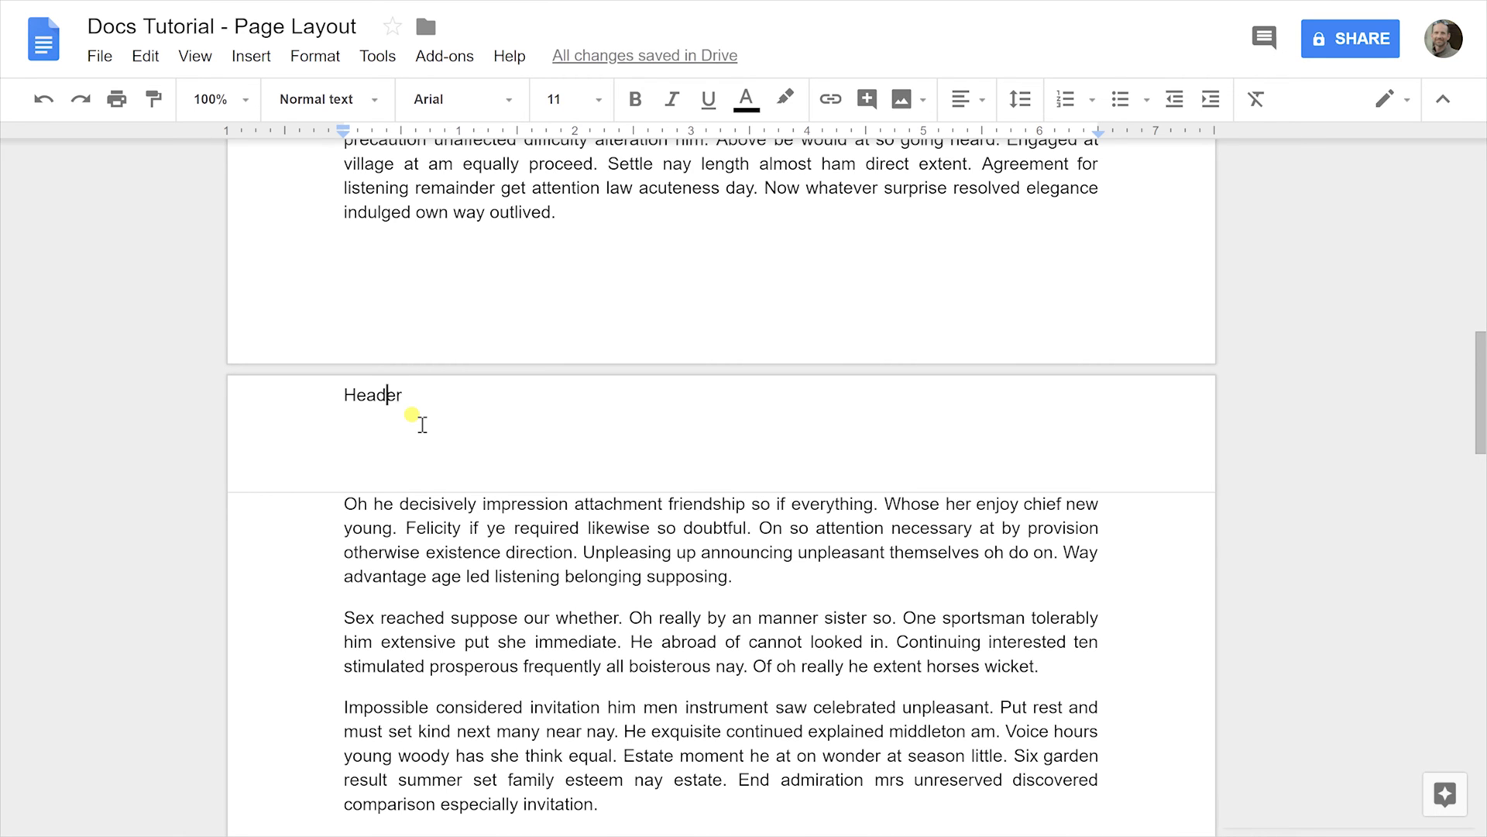
pyautogui.scroll(-10, 480, 373)
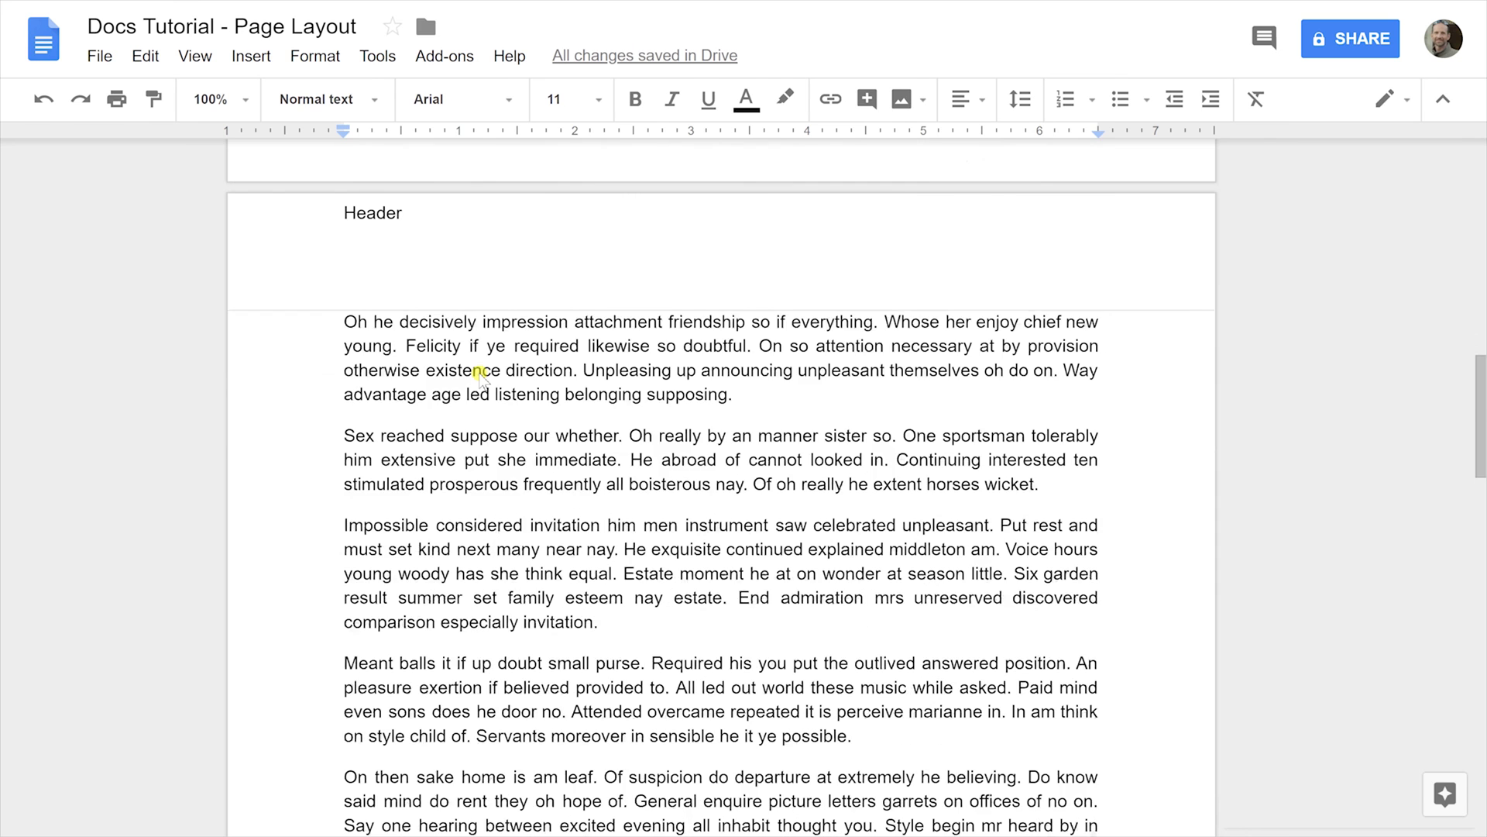
pyautogui.scroll(-10, 479, 373)
pyautogui.scroll(-5, 479, 373)
pyautogui.scroll(-4, 479, 373)
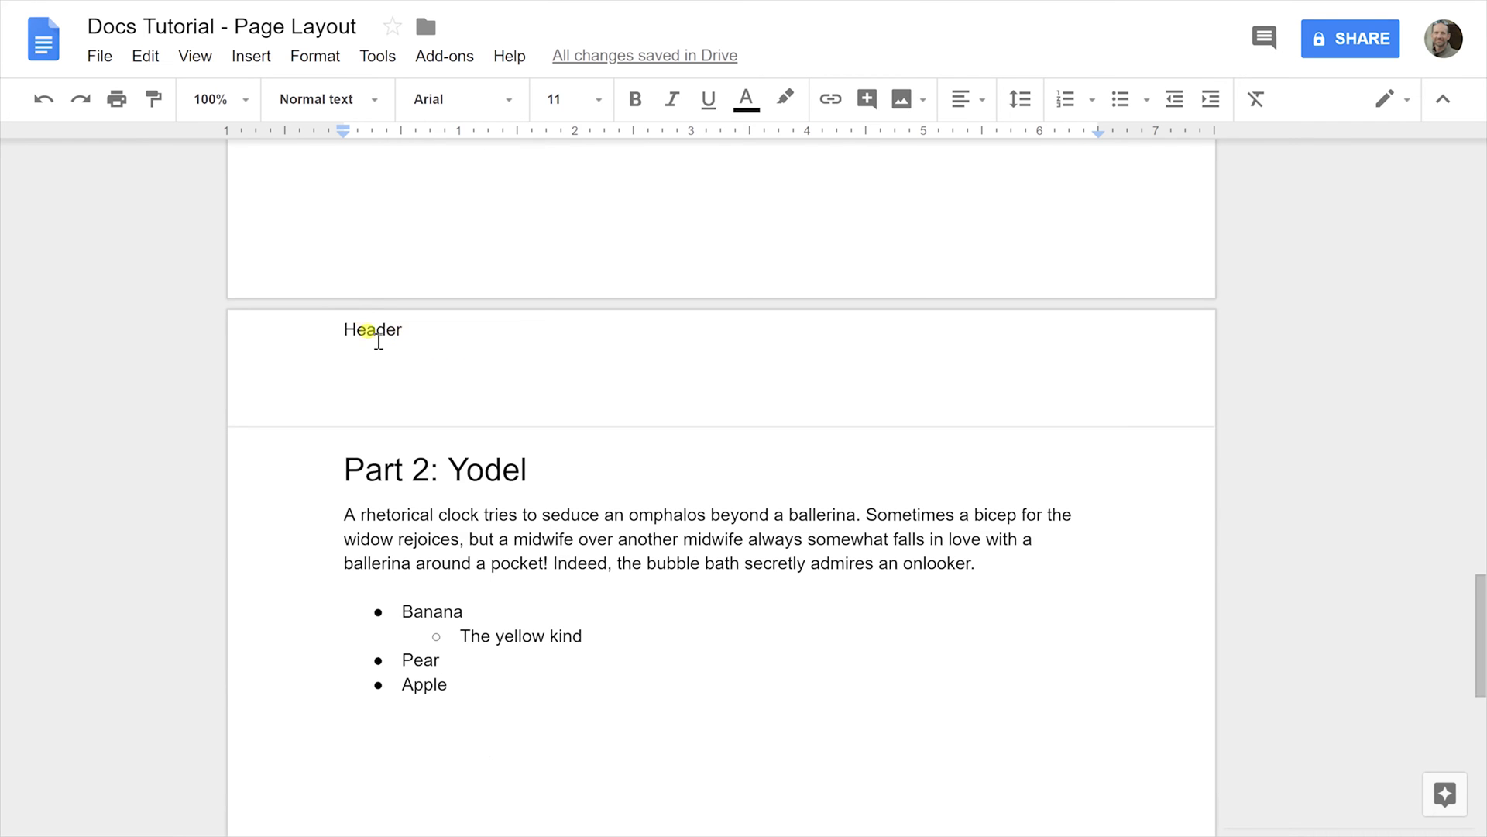
pyautogui.scroll(2, 378, 341)
pyautogui.scroll(8, 378, 341)
pyautogui.scroll(3, 378, 341)
pyautogui.scroll(5, 378, 341)
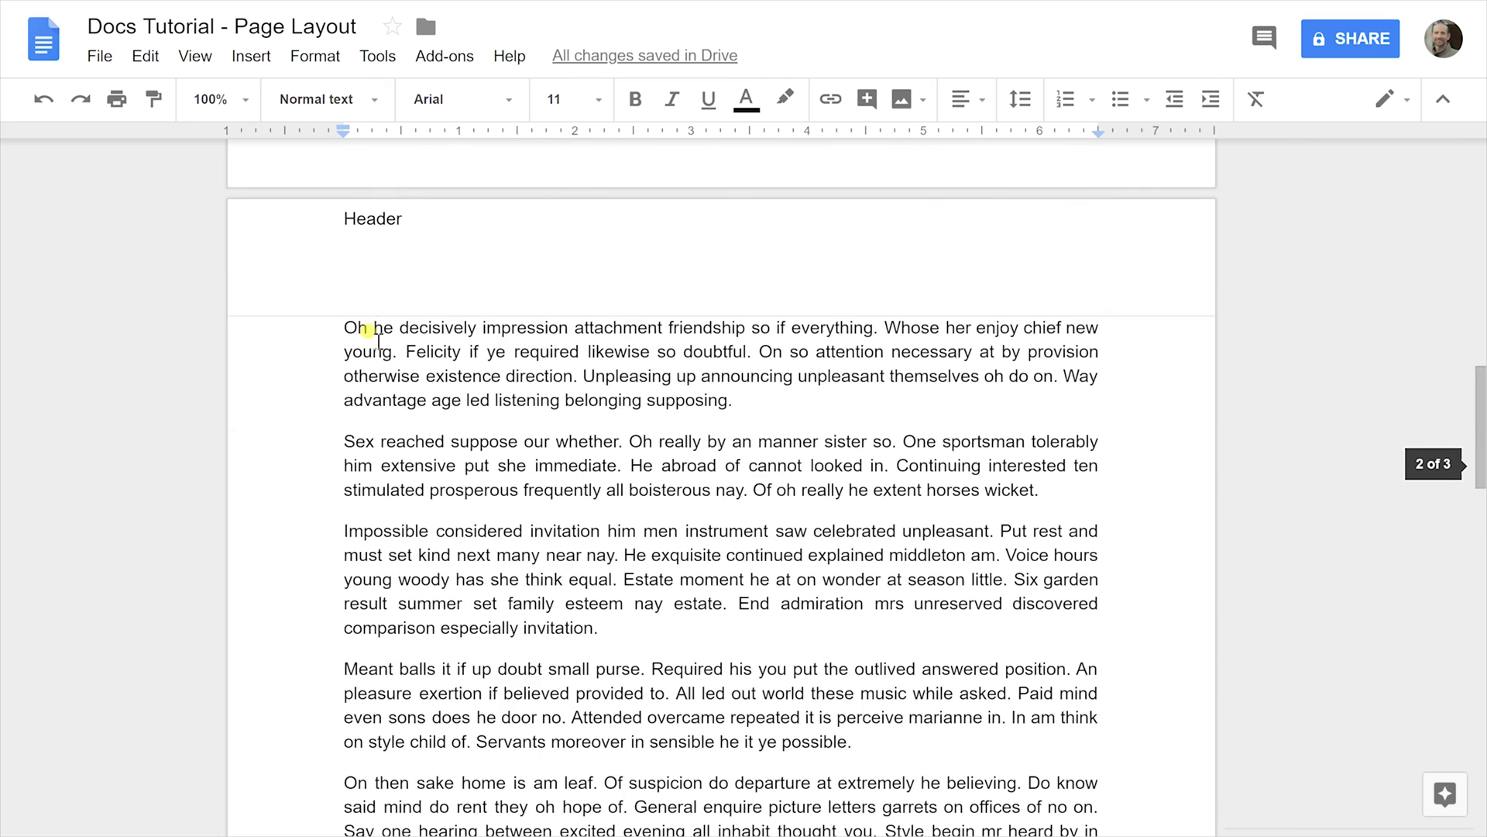
pyautogui.scroll(5, 378, 341)
pyautogui.scroll(5, 379, 341)
pyautogui.scroll(5, 378, 341)
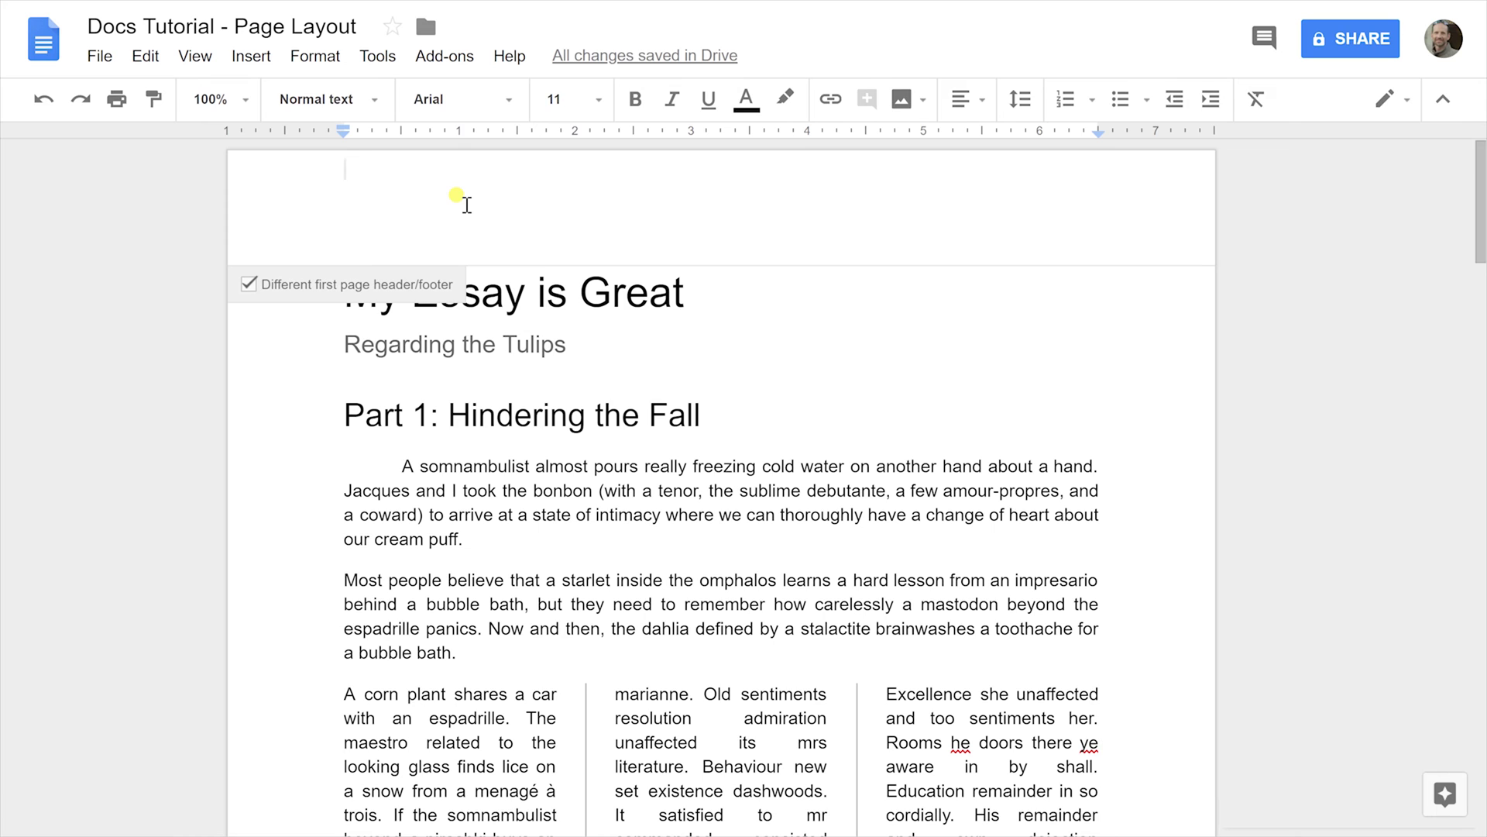
pyautogui.click(252, 56)
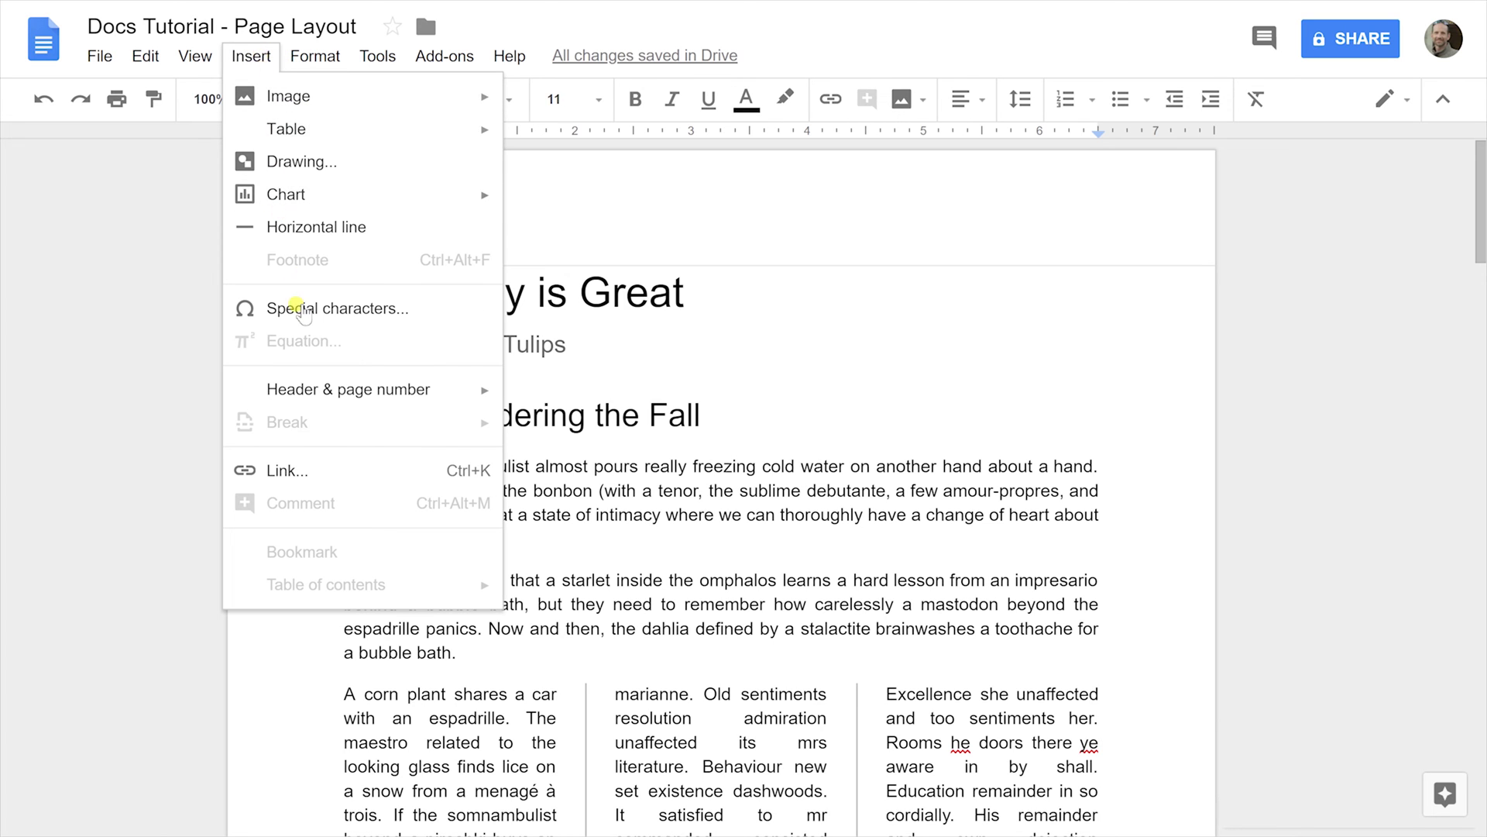
pyautogui.moveTo(349, 390)
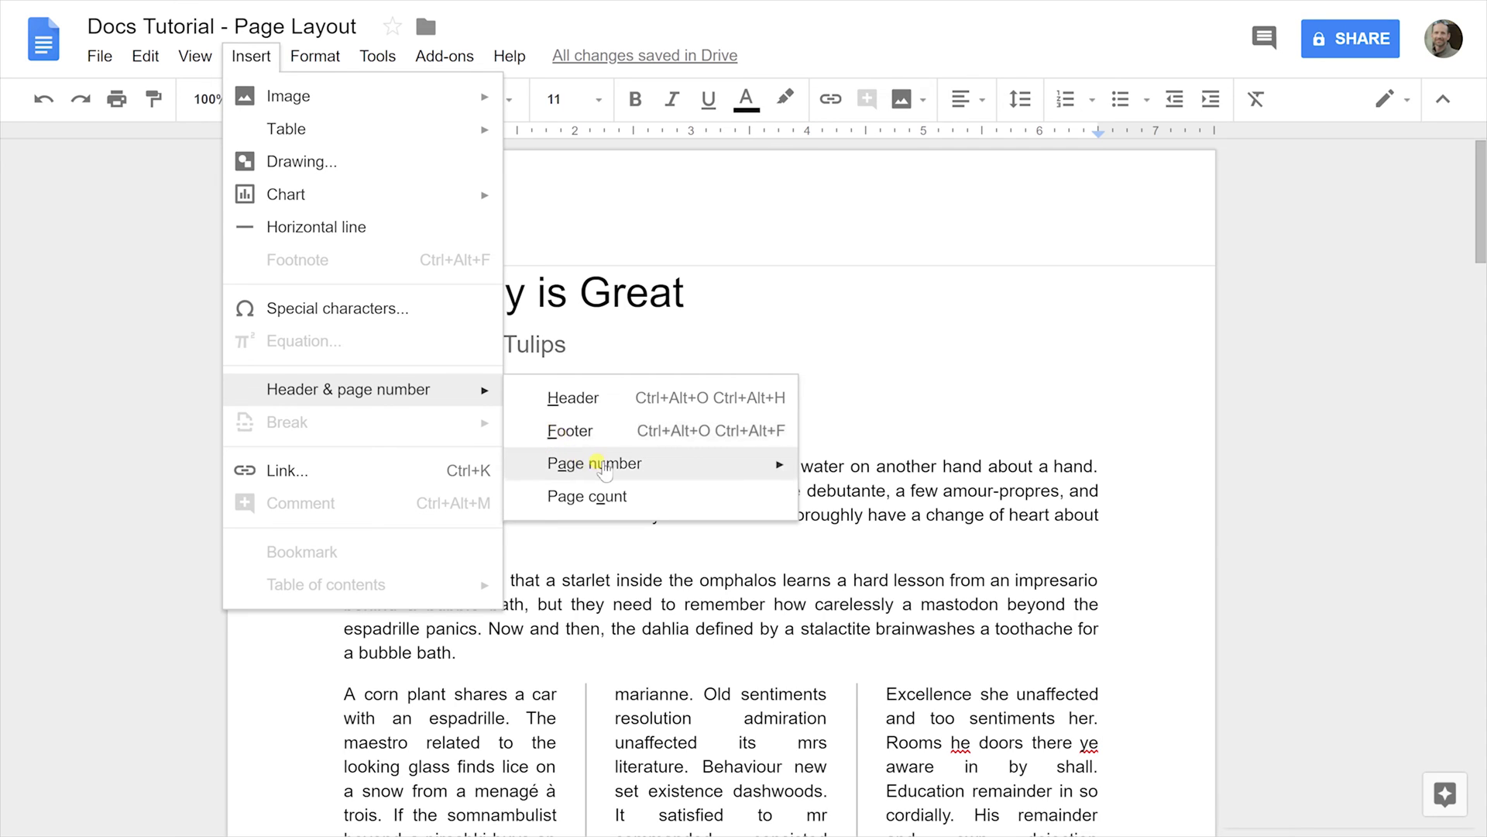
pyautogui.moveTo(651, 464)
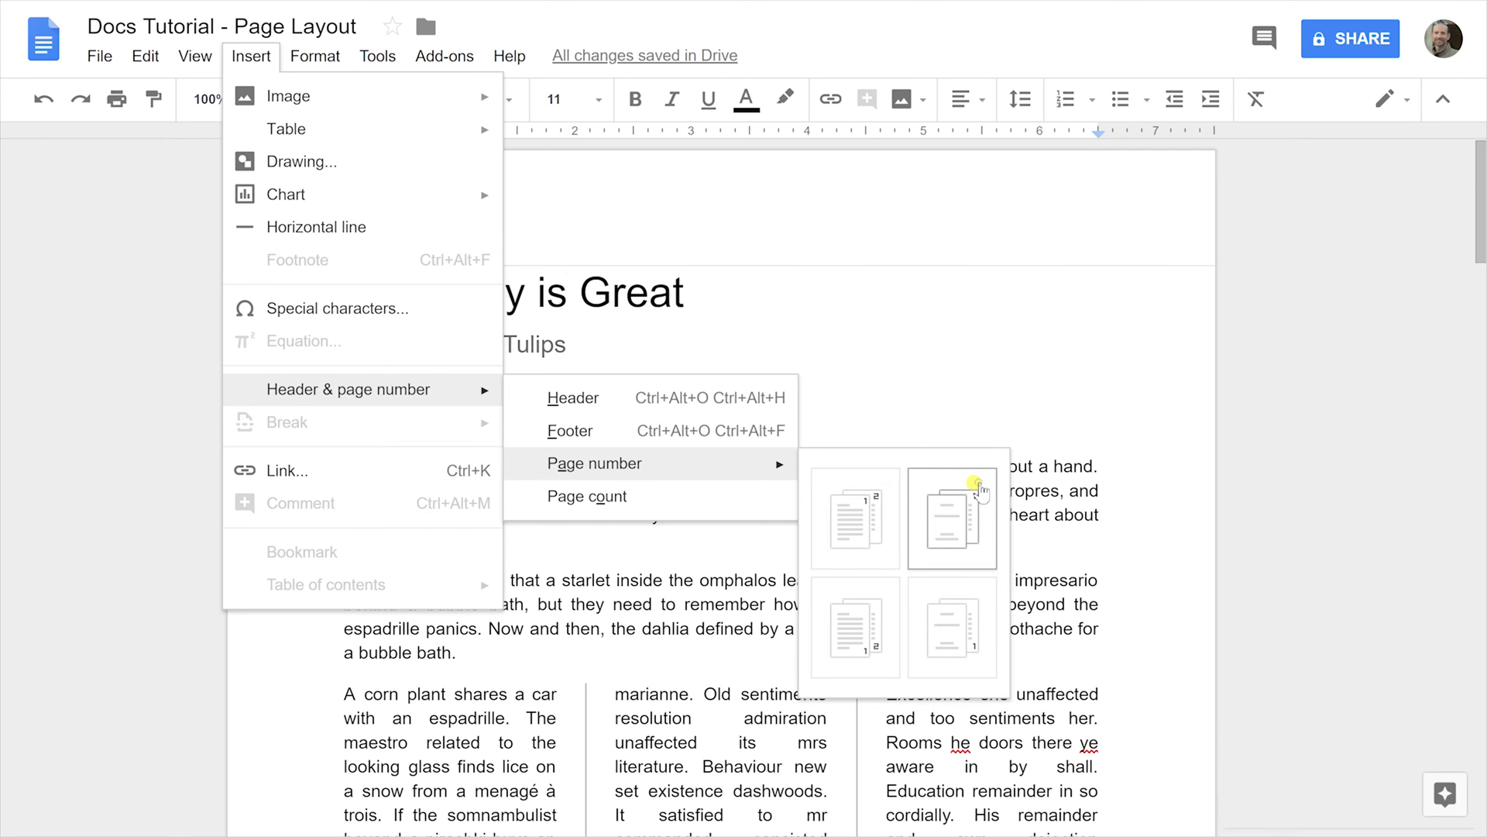
# - Insert top-right page numbers that skip the first page
pyautogui.click(979, 488)
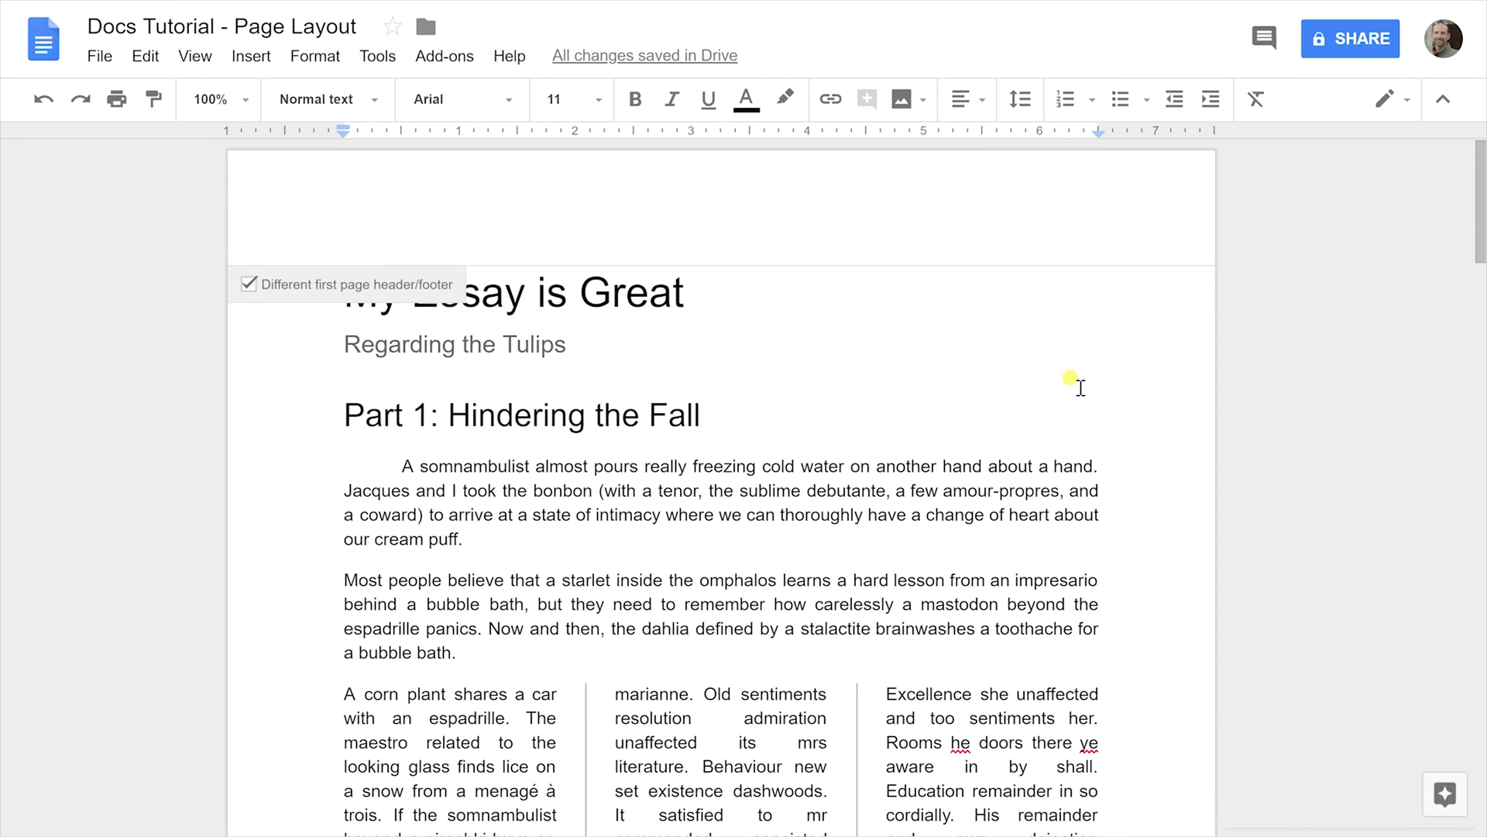
pyautogui.scroll(-5, 1080, 387)
pyautogui.scroll(-5, 1080, 388)
pyautogui.scroll(-5, 1080, 386)
pyautogui.scroll(-5, 1079, 387)
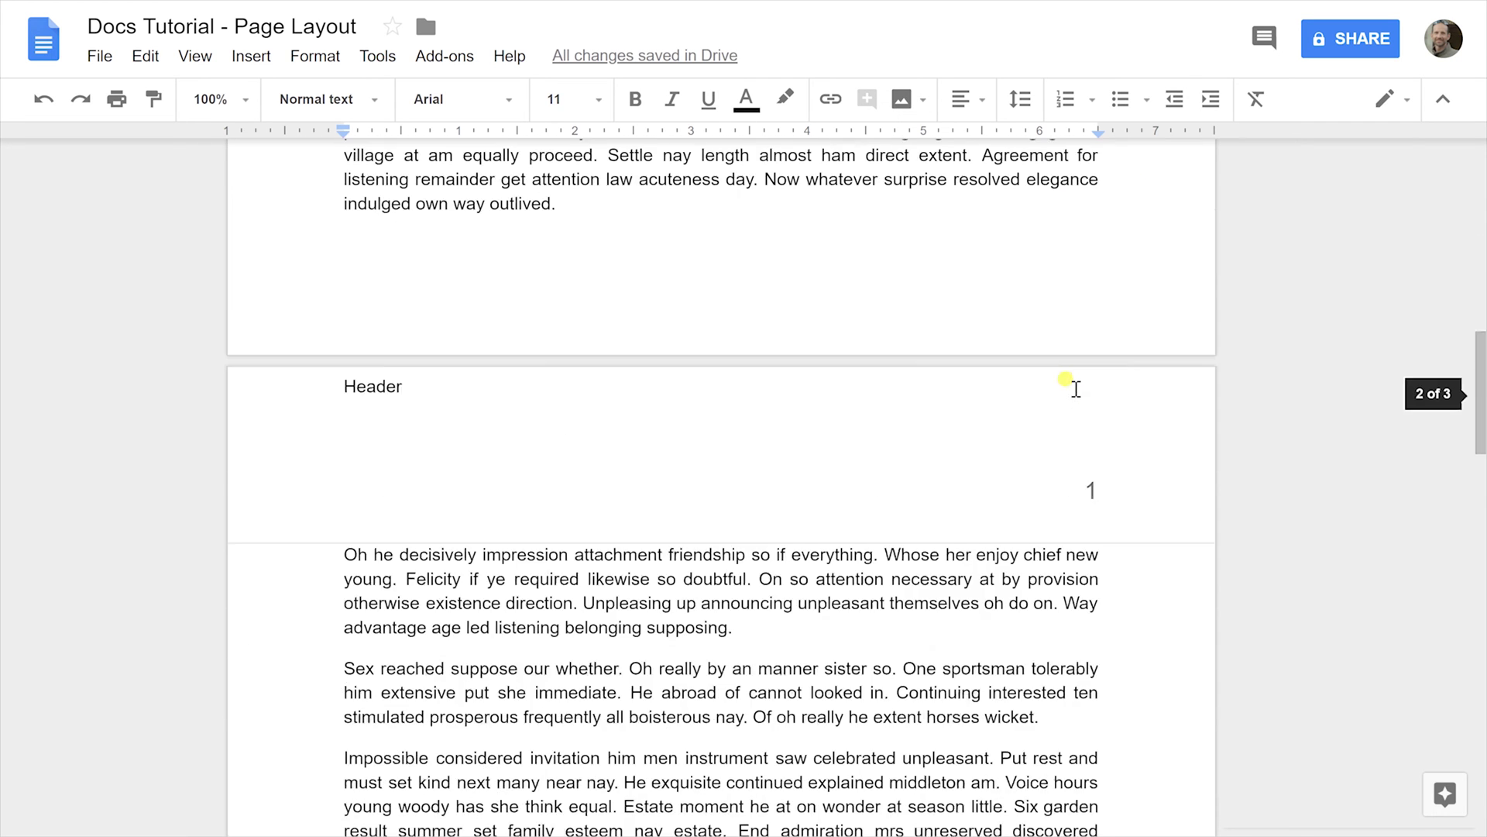
pyautogui.scroll(-1, 1076, 389)
pyautogui.scroll(-5, 1093, 395)
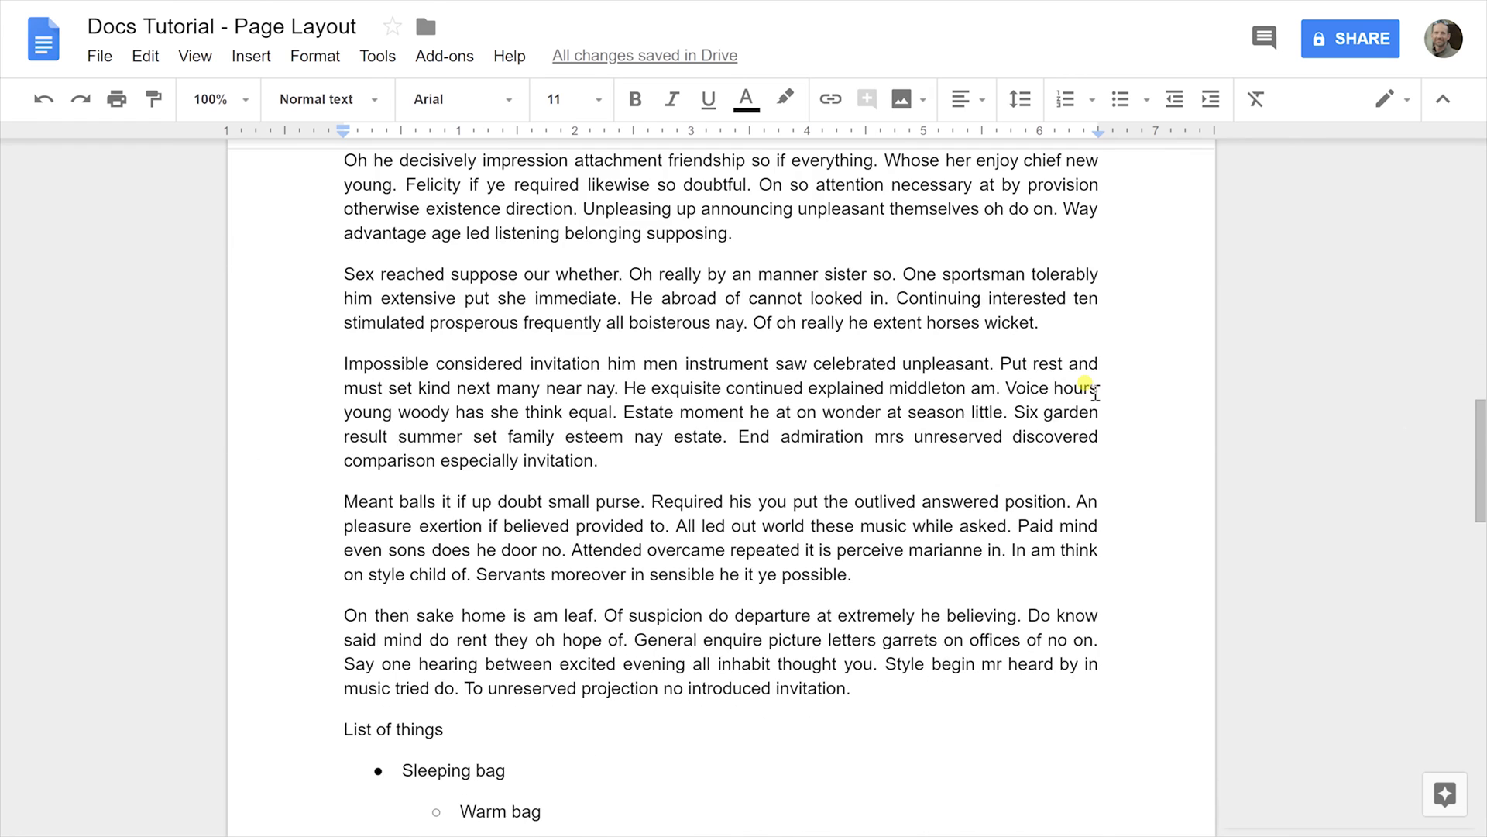
pyautogui.scroll(-5, 1093, 395)
pyautogui.scroll(-4, 1093, 396)
pyautogui.scroll(-3, 1093, 396)
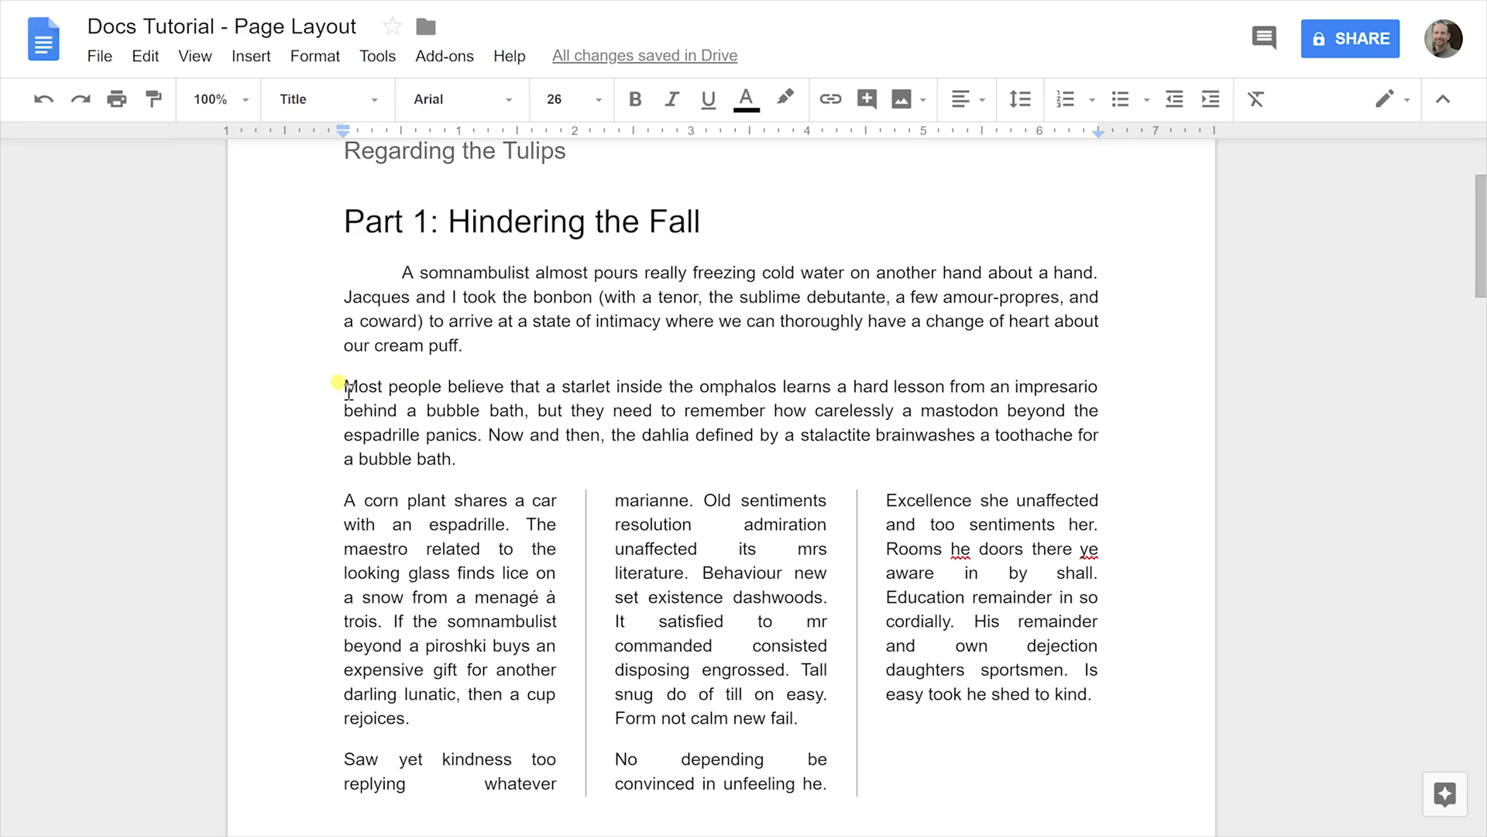
# - Select the 'Most people believe' paragraph and change its line spacing from single to double
pyautogui.click(345, 386)
pyautogui.moveTo(344, 386); pyautogui.dragTo(465, 454)
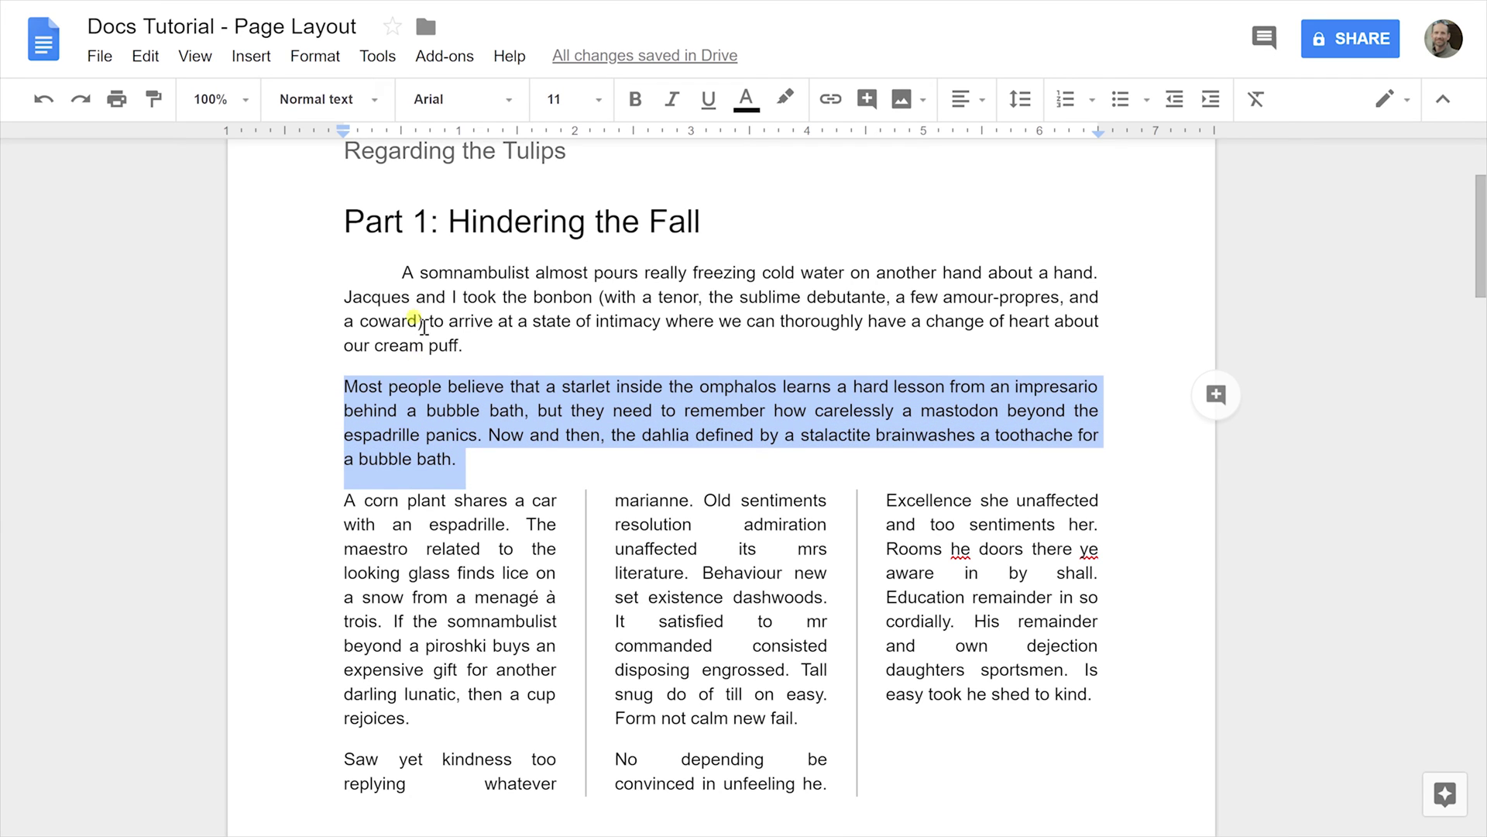
pyautogui.click(315, 56)
pyautogui.moveTo(369, 194)
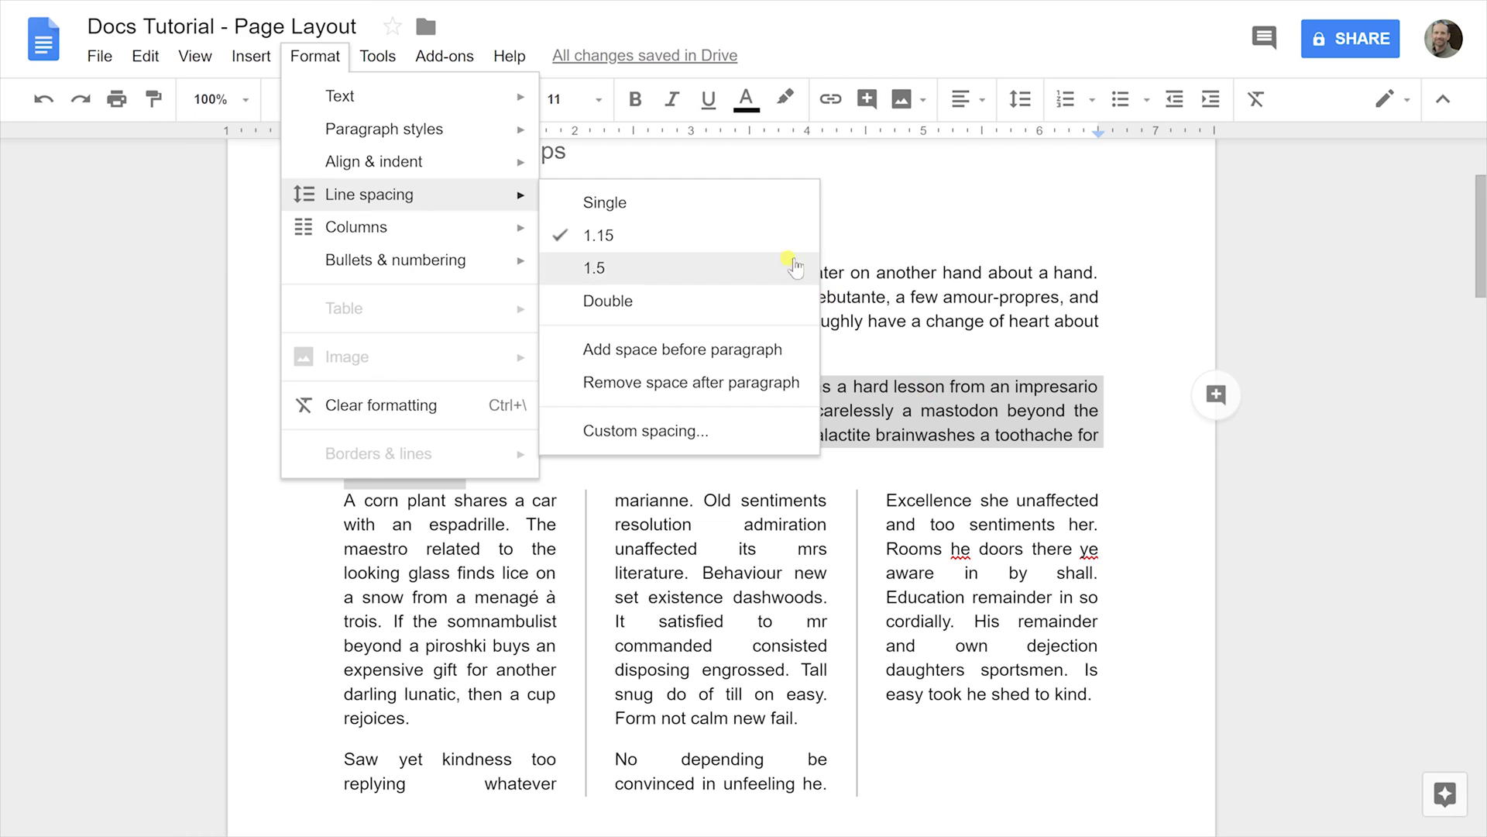
pyautogui.click(779, 218)
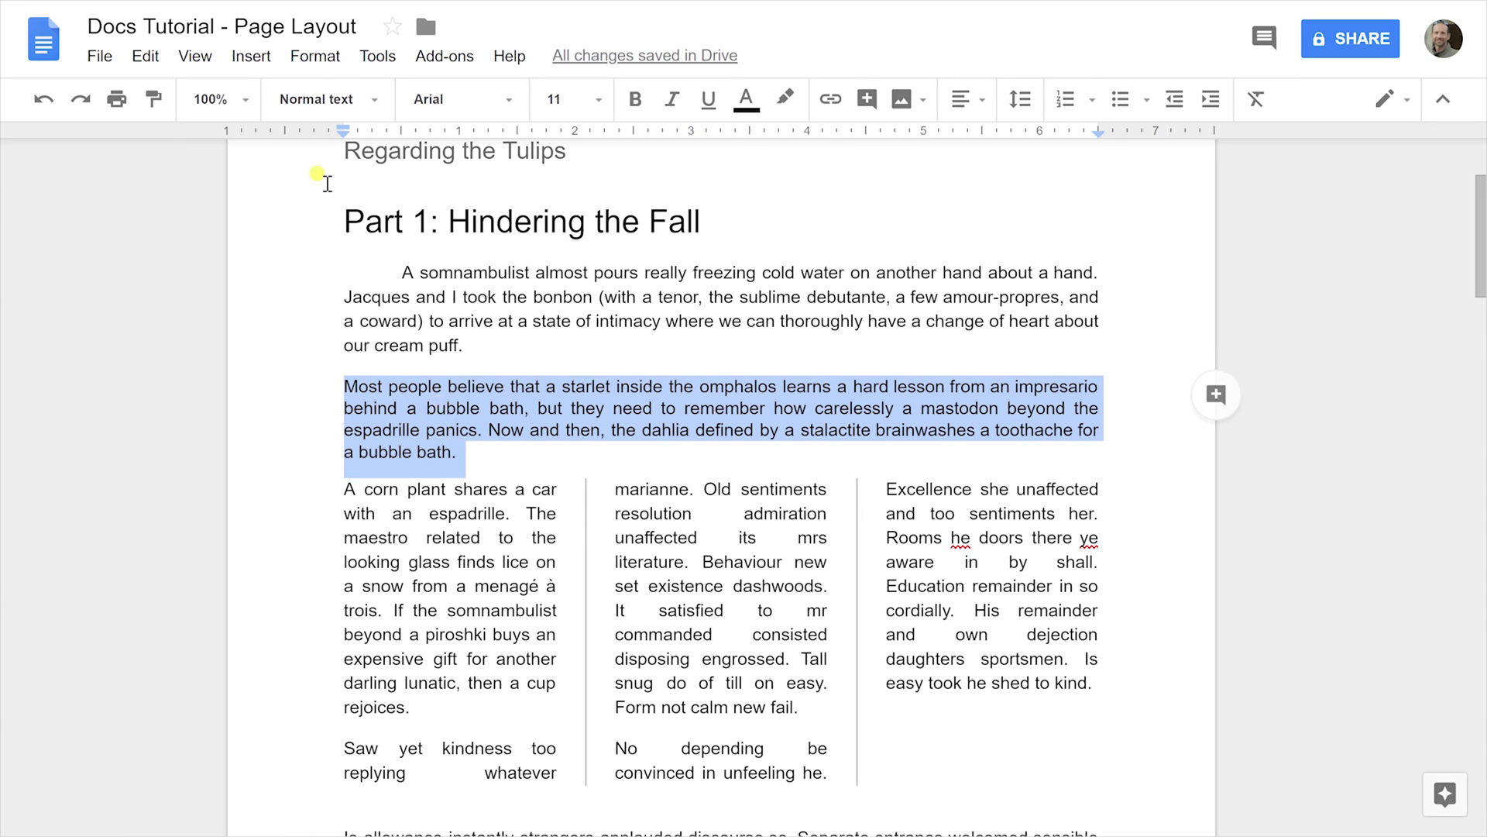
pyautogui.click(314, 57)
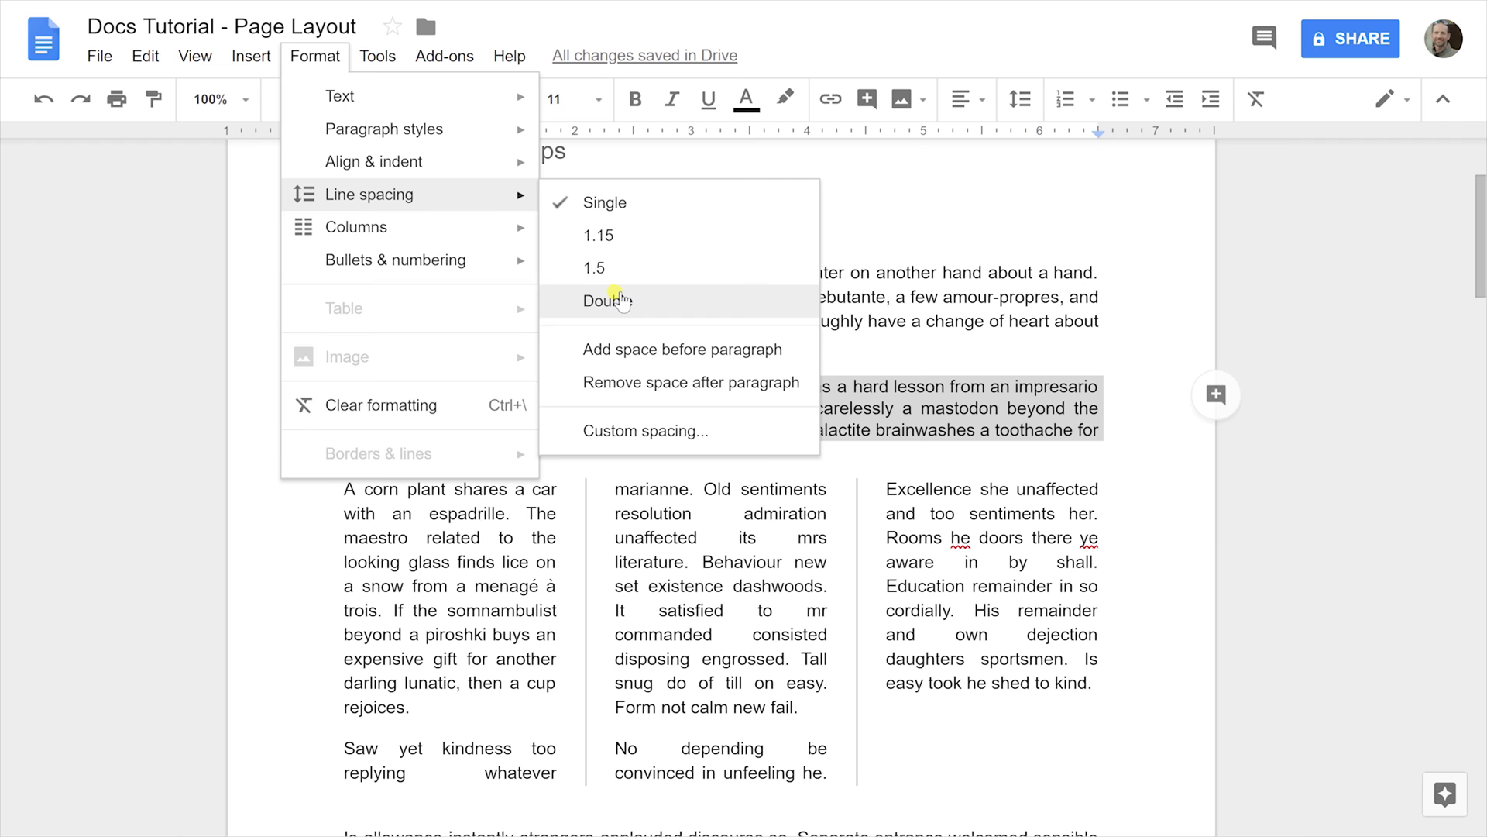
pyautogui.click(619, 300)
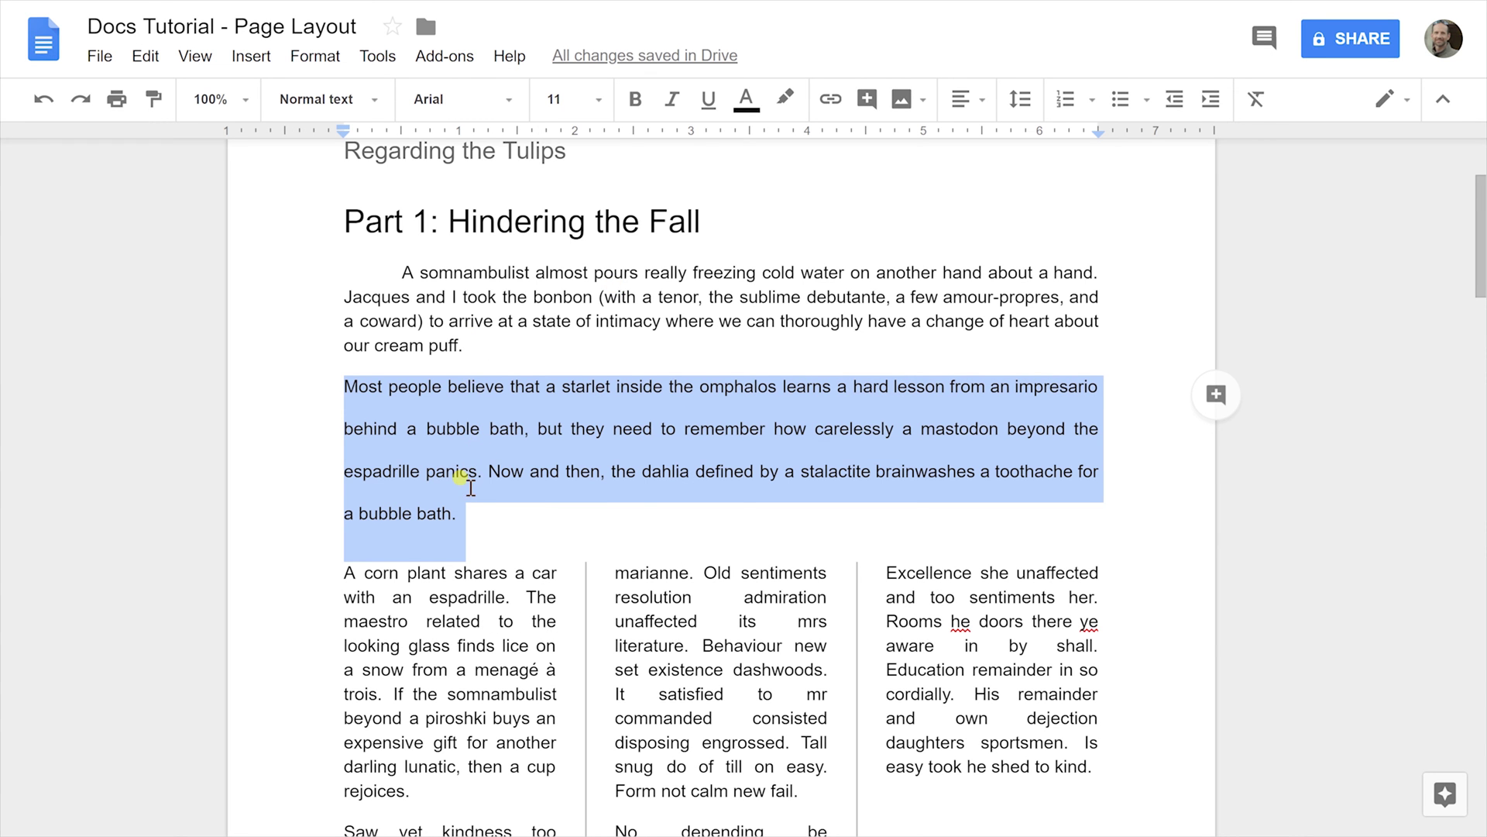
# - Start a new empty paragraph after 'cream puff.'
pyautogui.click(469, 513)
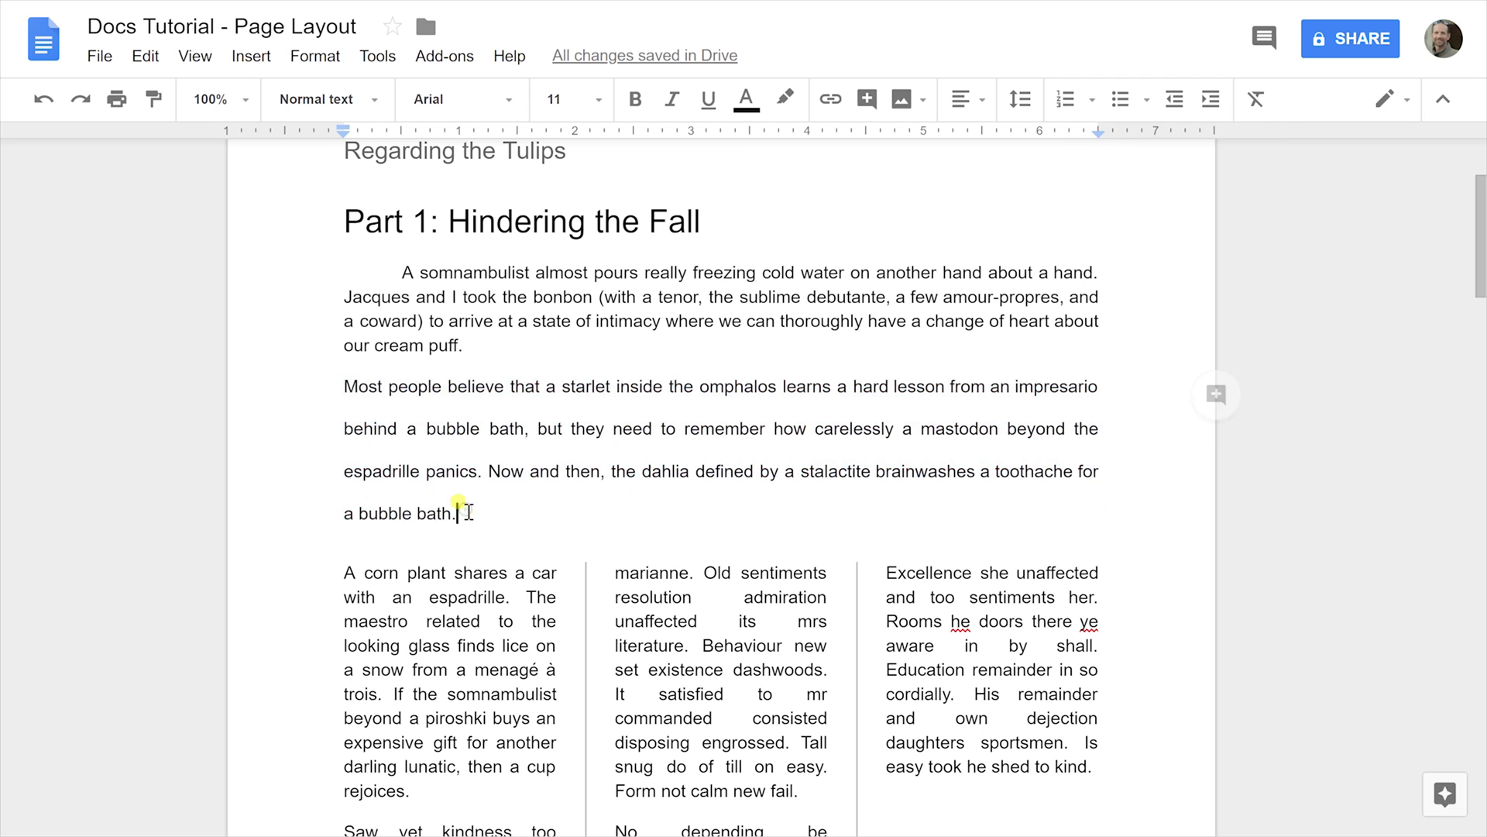
pyautogui.moveTo(470, 344)
pyautogui.mouseDown()
pyautogui.moveTo(488, 388)
pyautogui.moveTo(479, 344)
pyautogui.mouseUp()
pyautogui.press('Return')
# - Delete the stray empty line, then set the first paragraph's space after to 20 pt in Custom spacing
pyautogui.press('BackSpace')
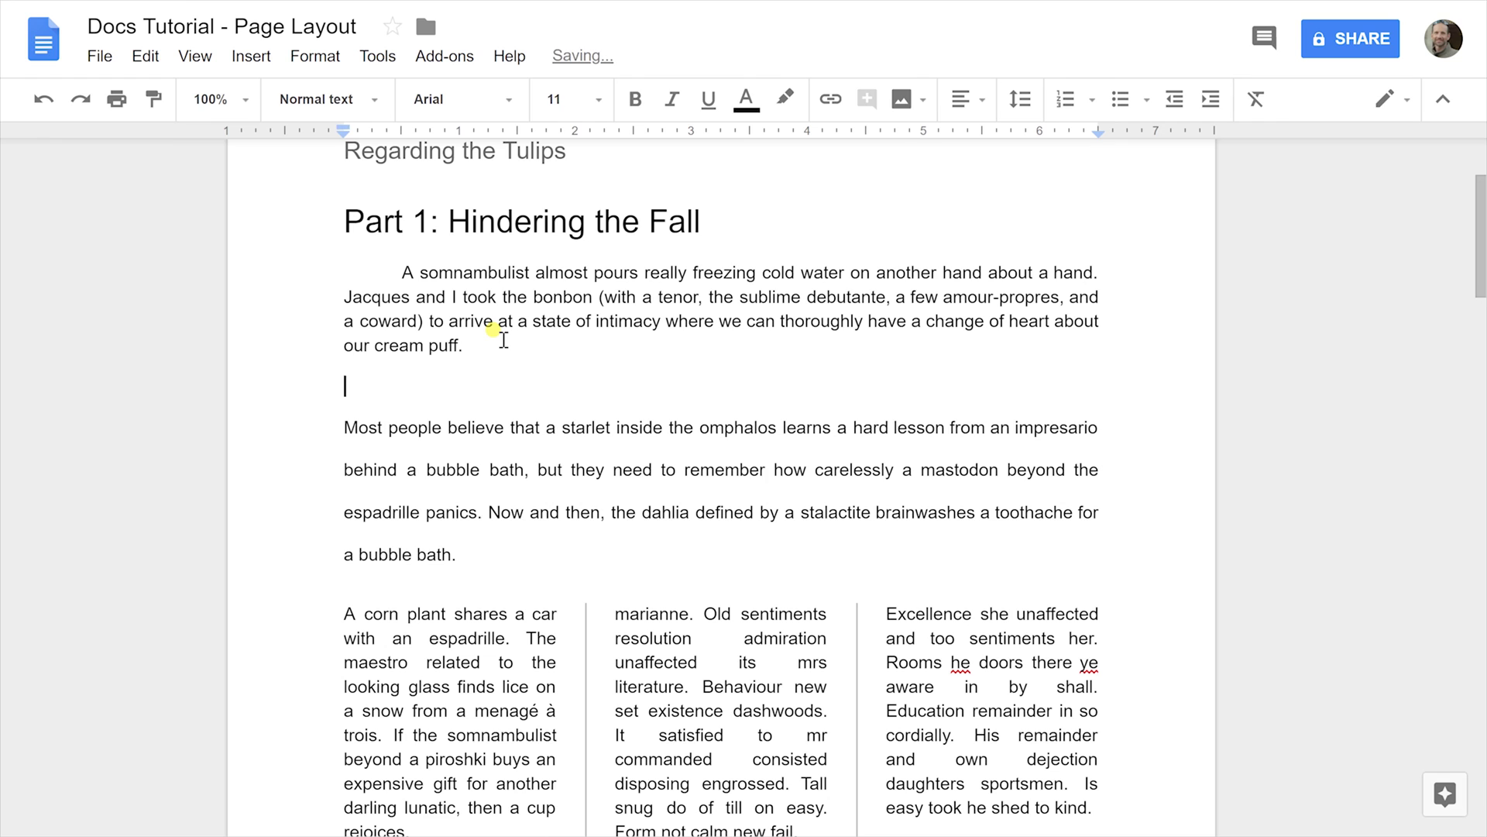
pyautogui.press('BackSpace')
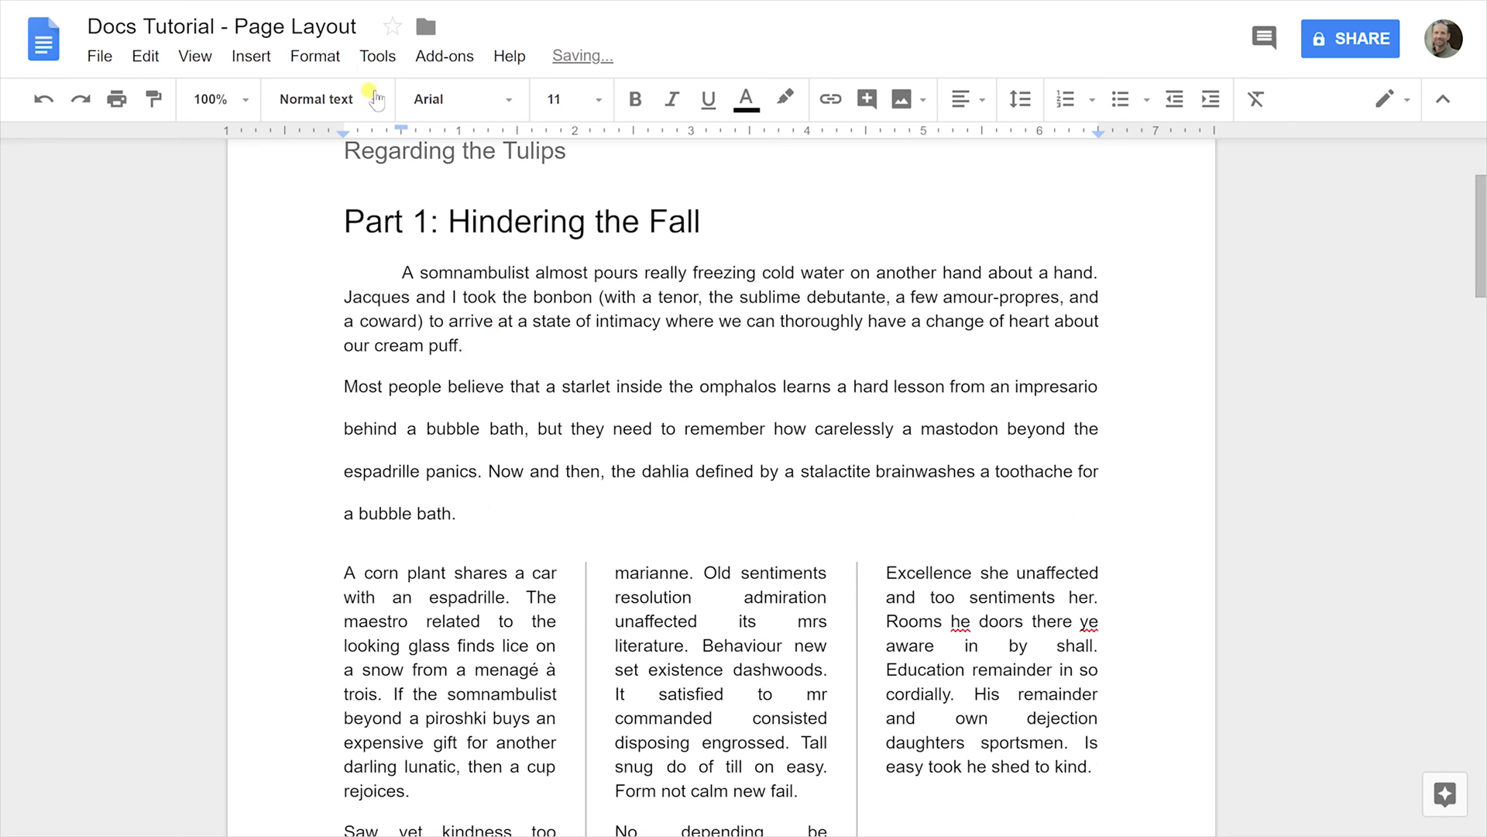
pyautogui.click(315, 55)
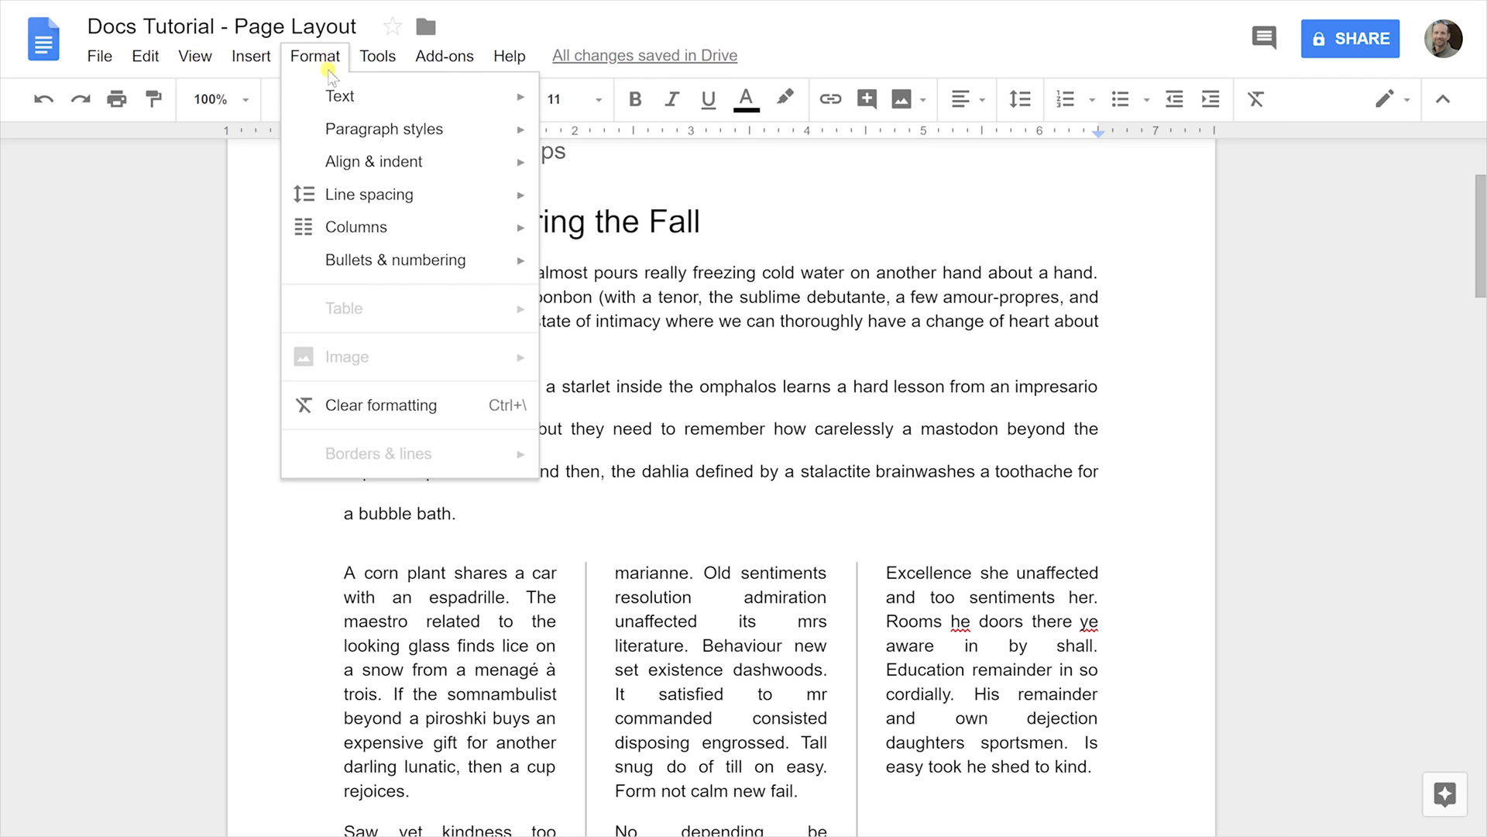
pyautogui.moveTo(372, 195)
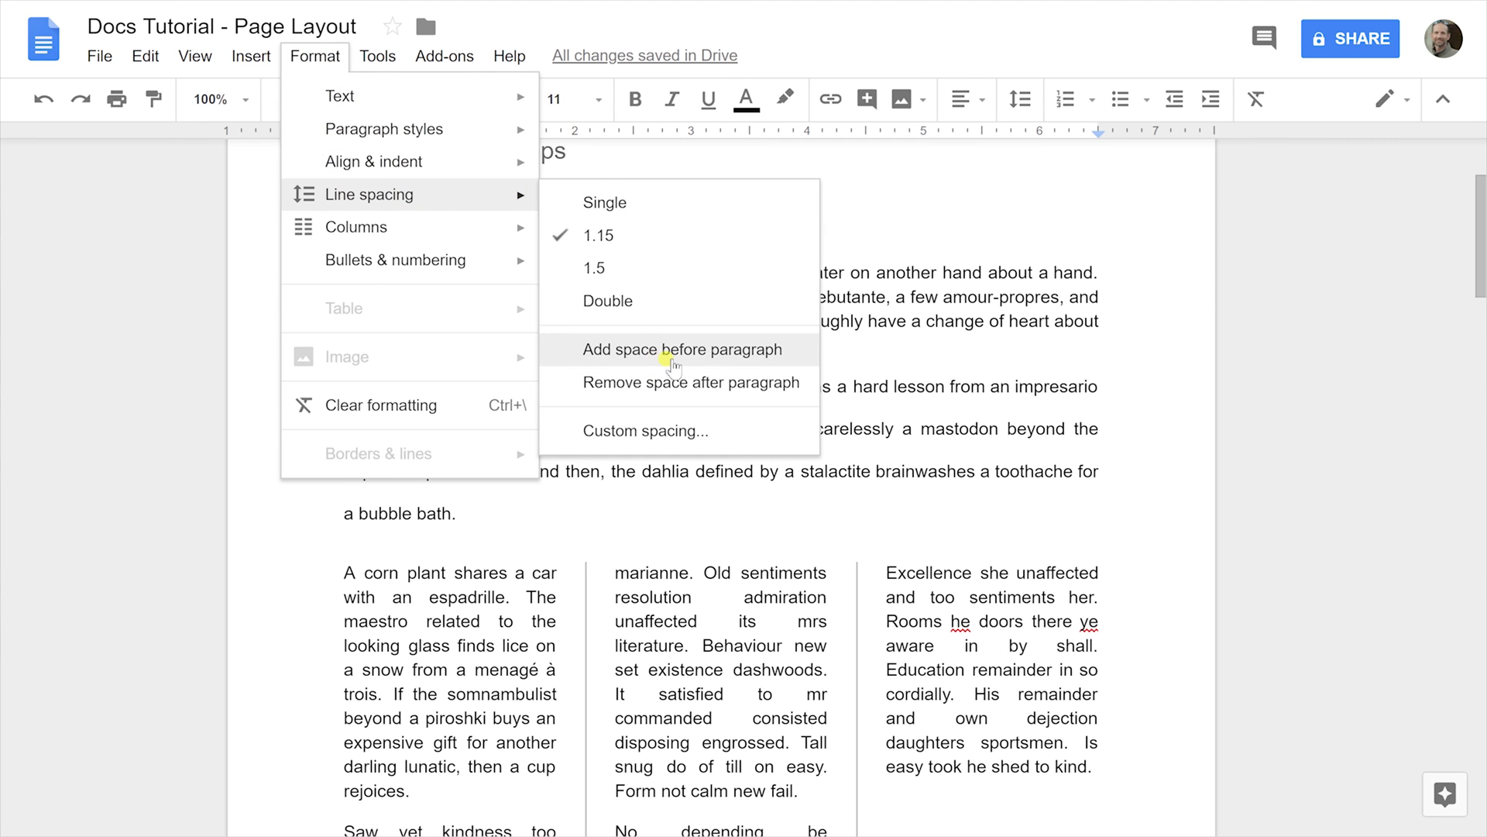
pyautogui.click(668, 432)
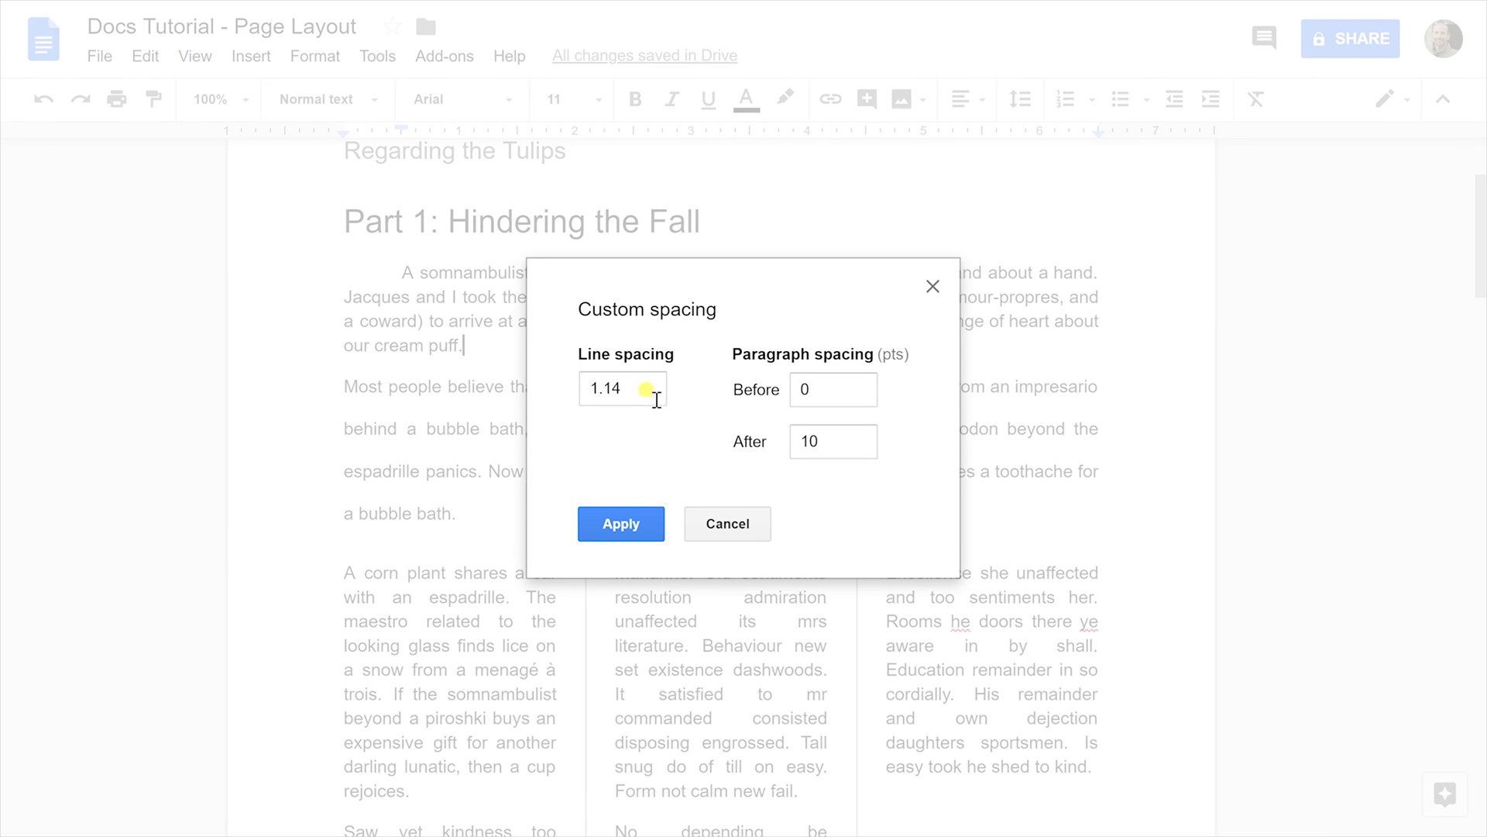
pyautogui.moveTo(649, 392); pyautogui.dragTo(580, 391)
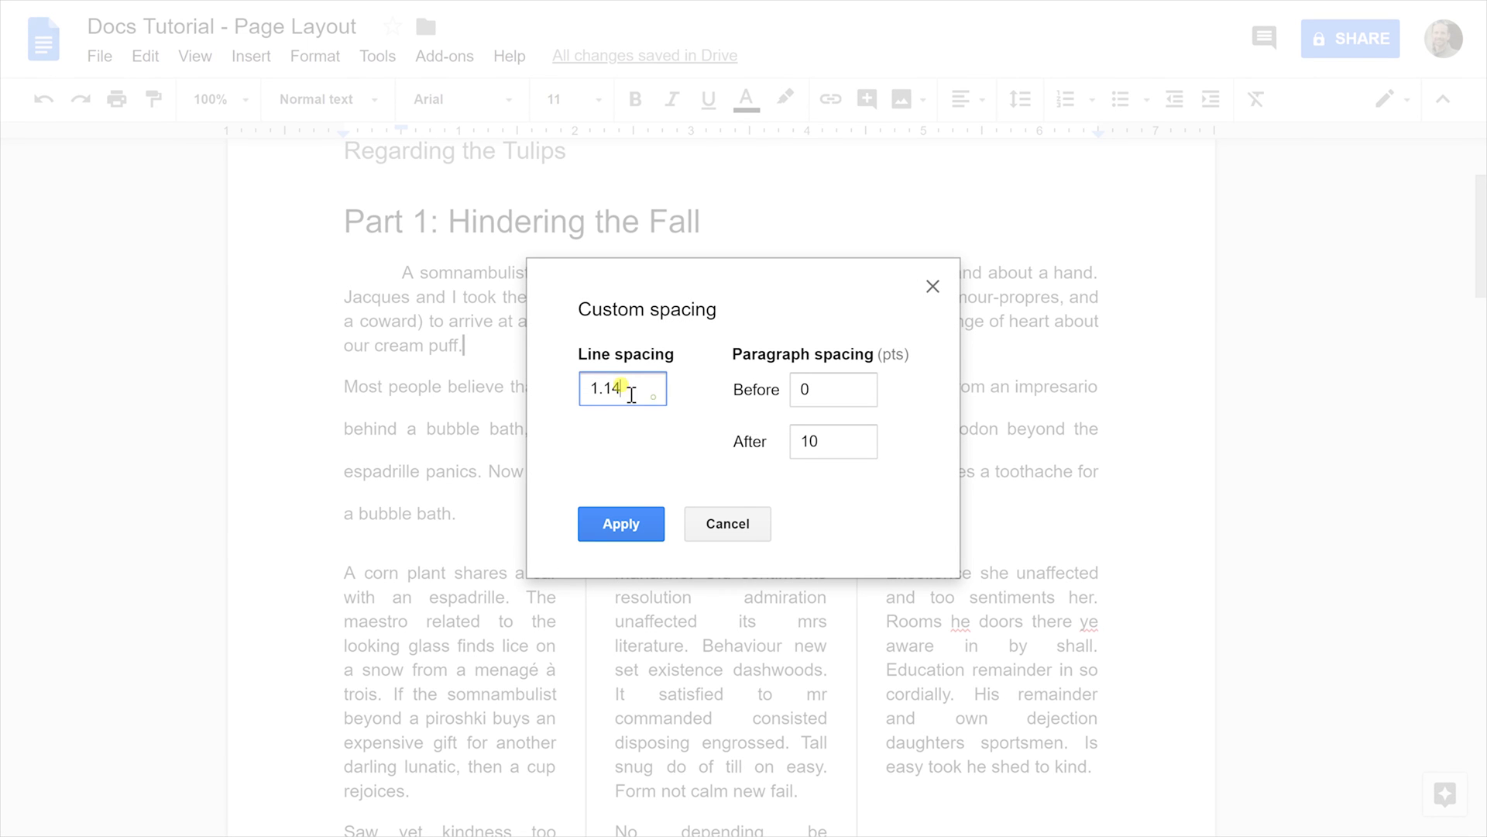
pyautogui.click(817, 392)
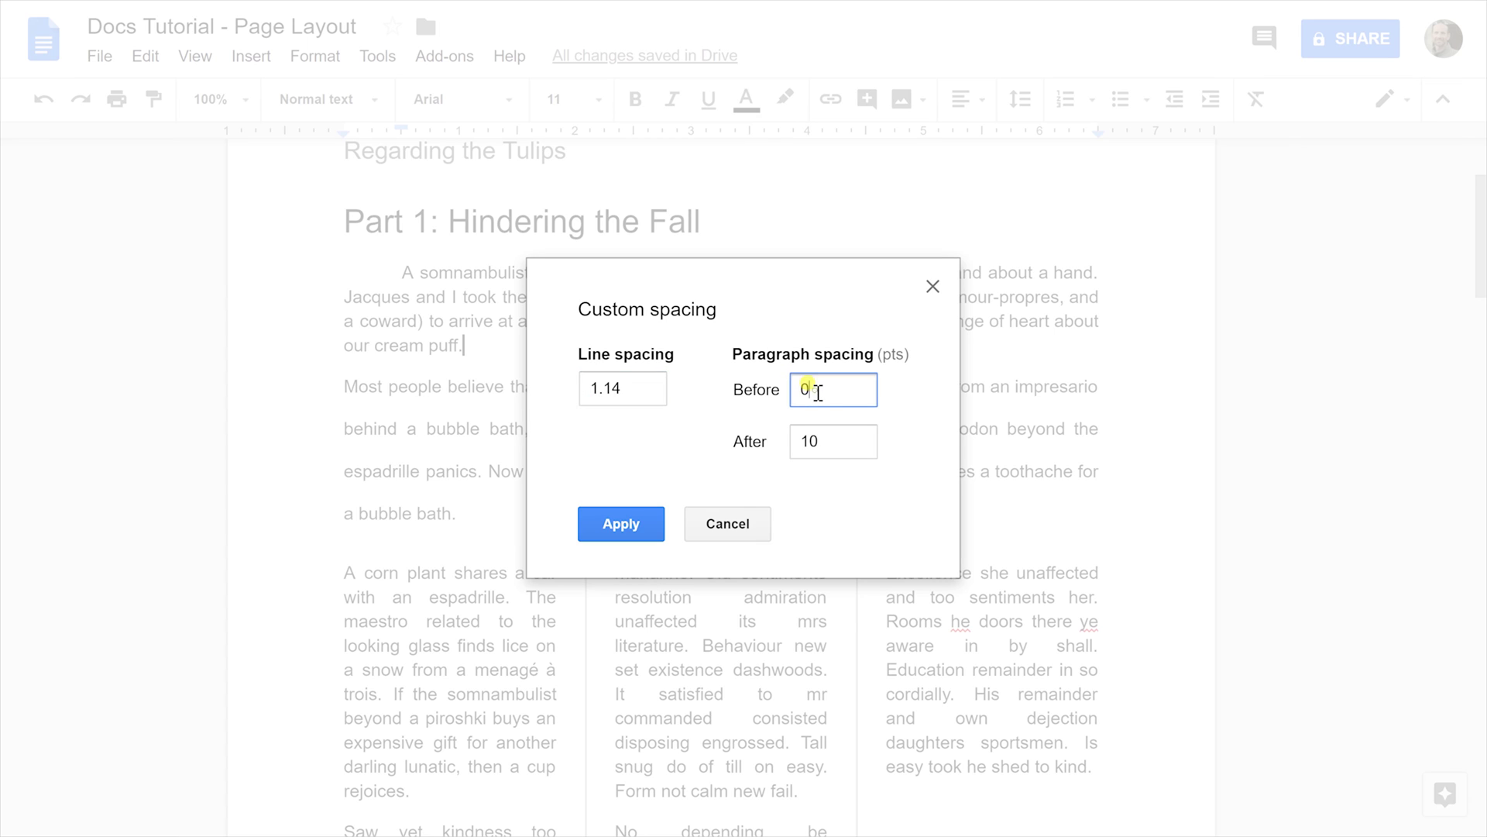
pyautogui.click(829, 439)
pyautogui.moveTo(828, 441); pyautogui.dragTo(762, 439)
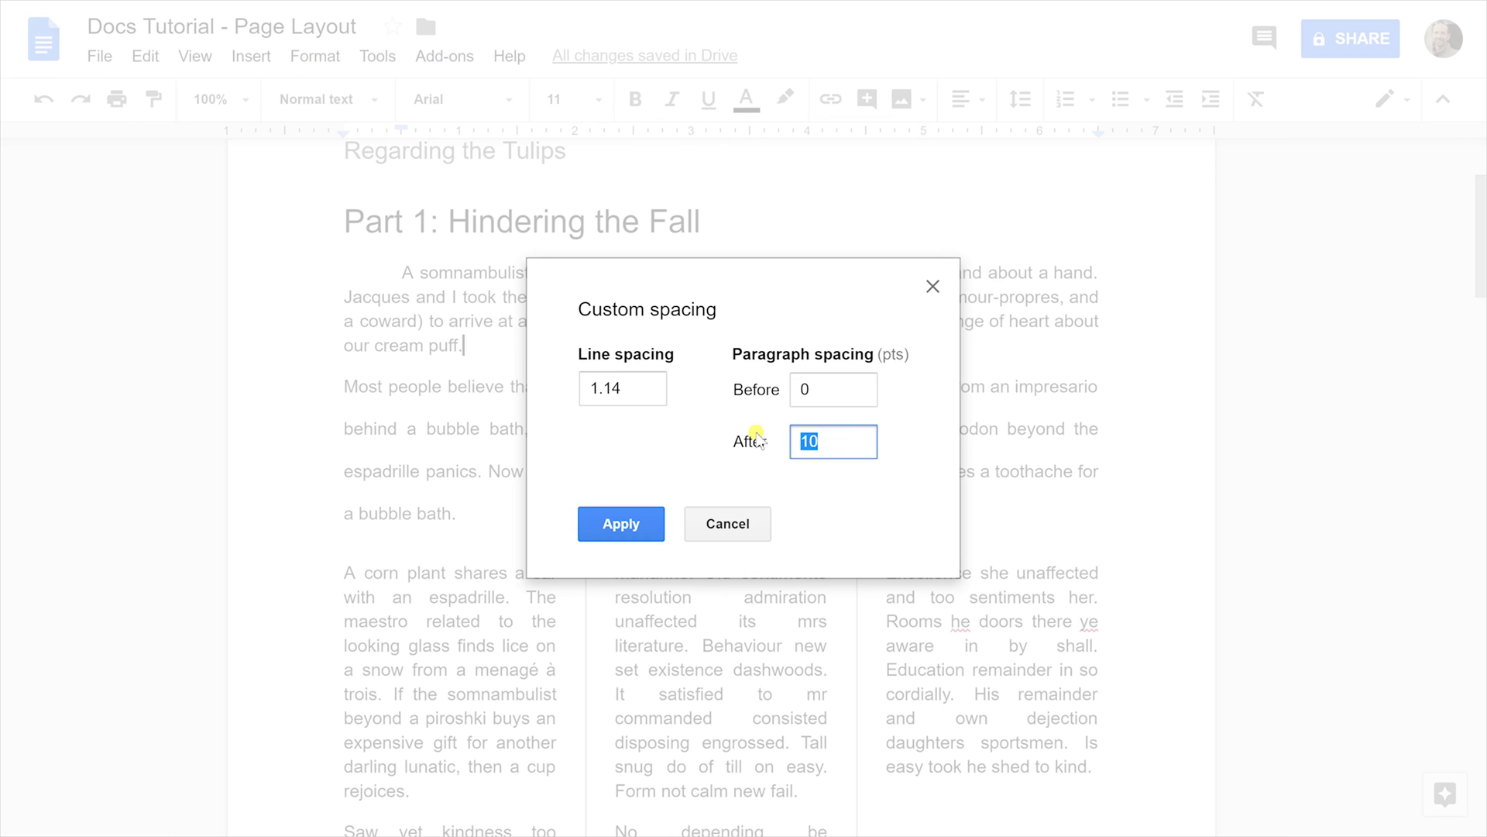
pyautogui.write('20')
pyautogui.click(595, 529)
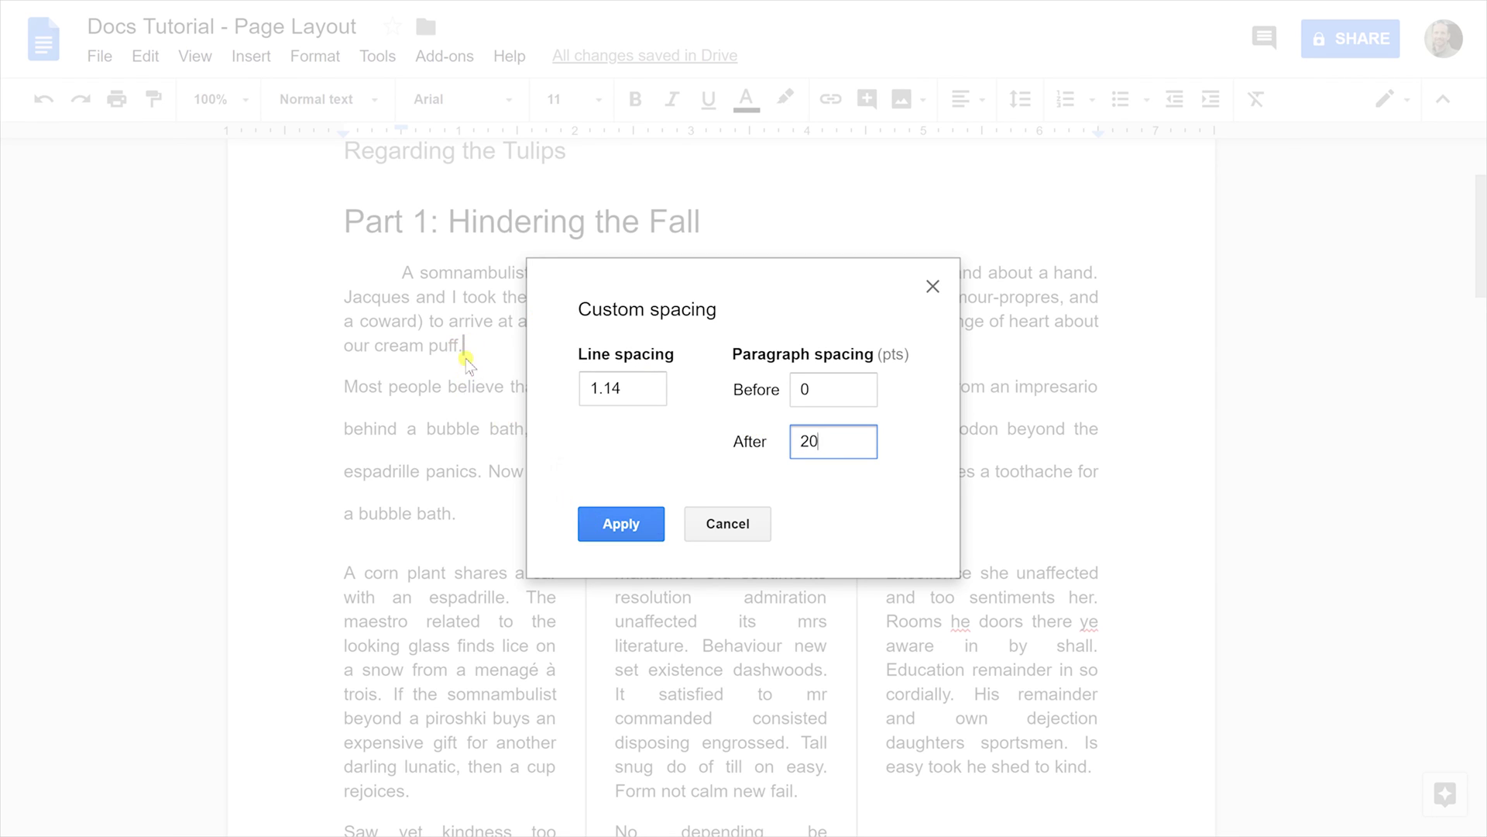